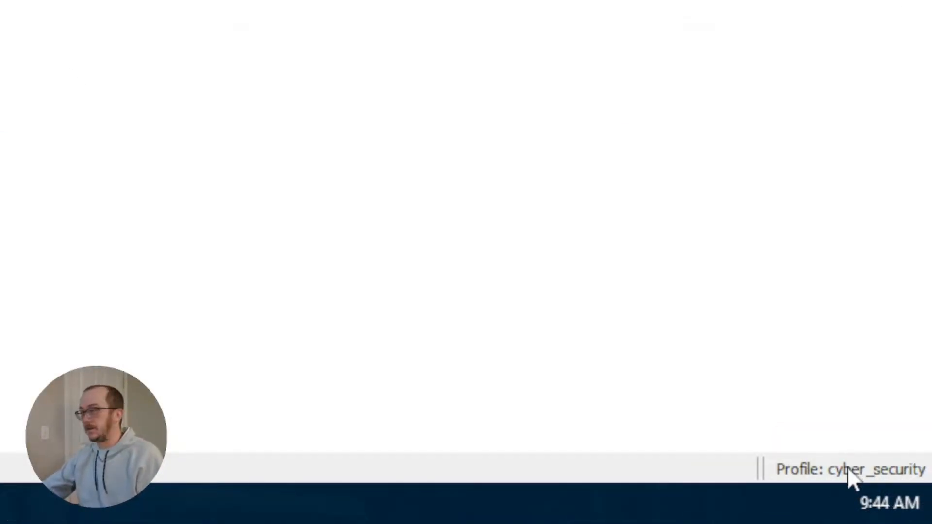
# Step: Switch Wireshark's configuration profile from cyber_security to Default using the status-bar profile list
pyautogui.click(851, 472)
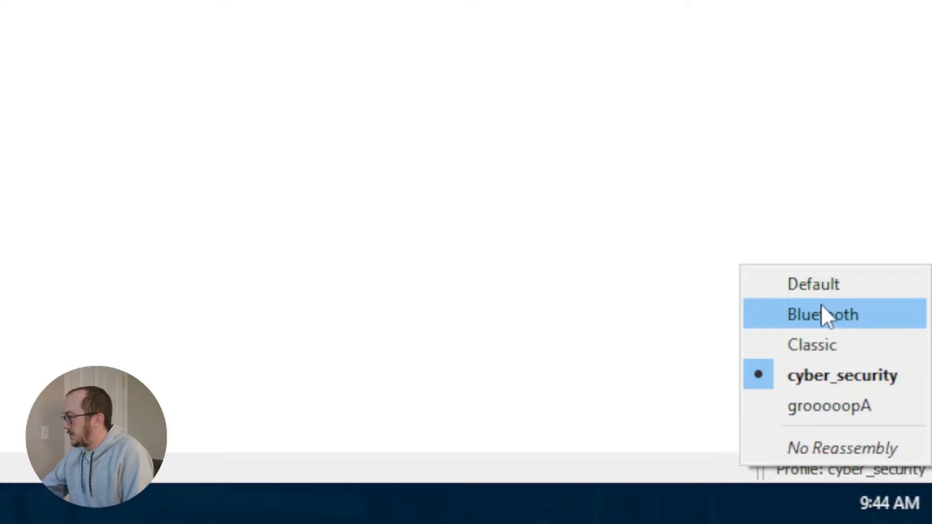
pyautogui.click(818, 285)
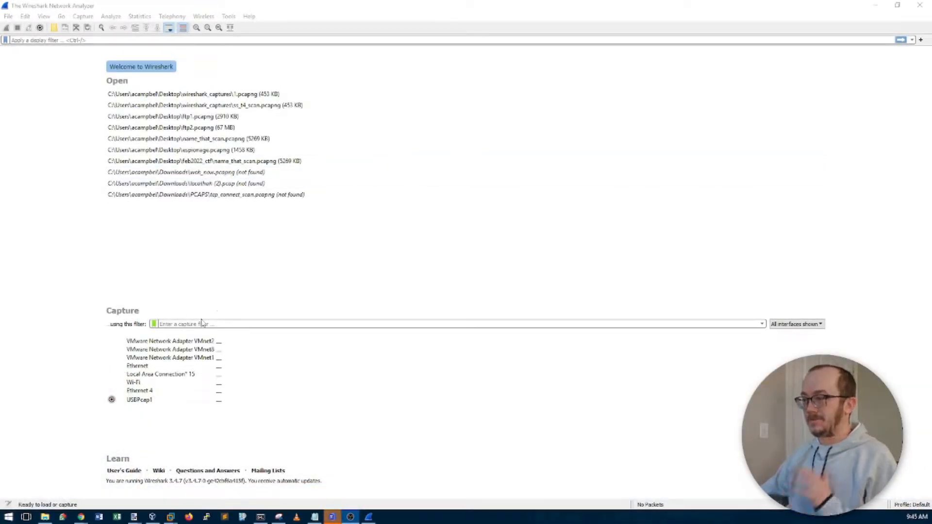
# Step: Capture a brief burst of Ethernet traffic and stop it, leaving 21 packets
pyautogui.click(144, 368)
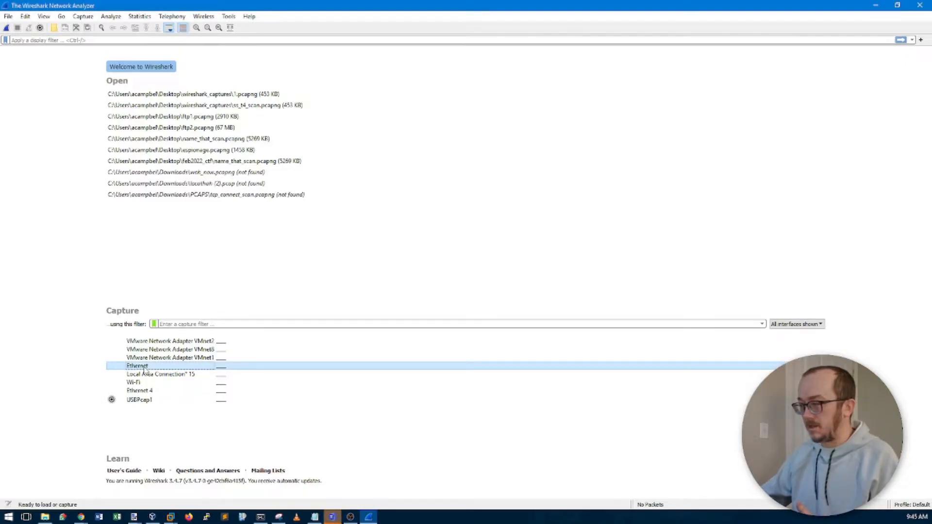
pyautogui.click(7, 27)
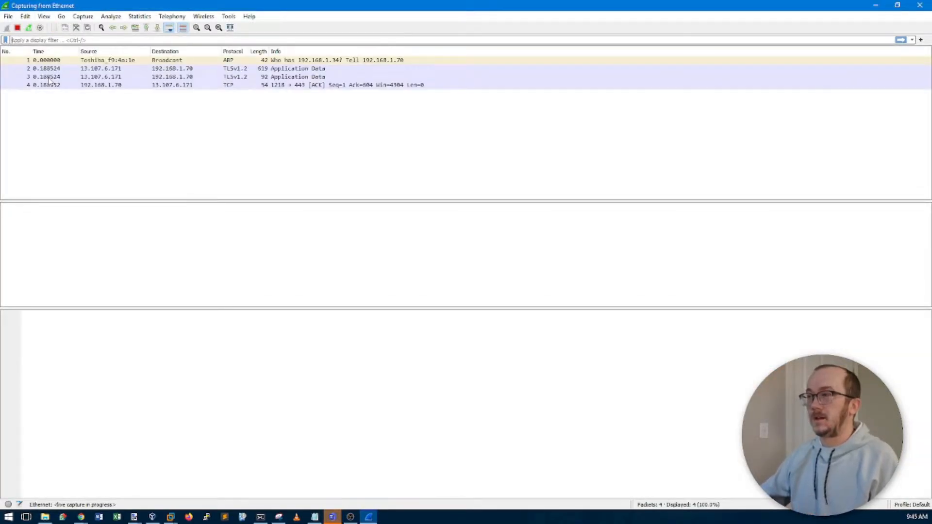
pyautogui.click(17, 28)
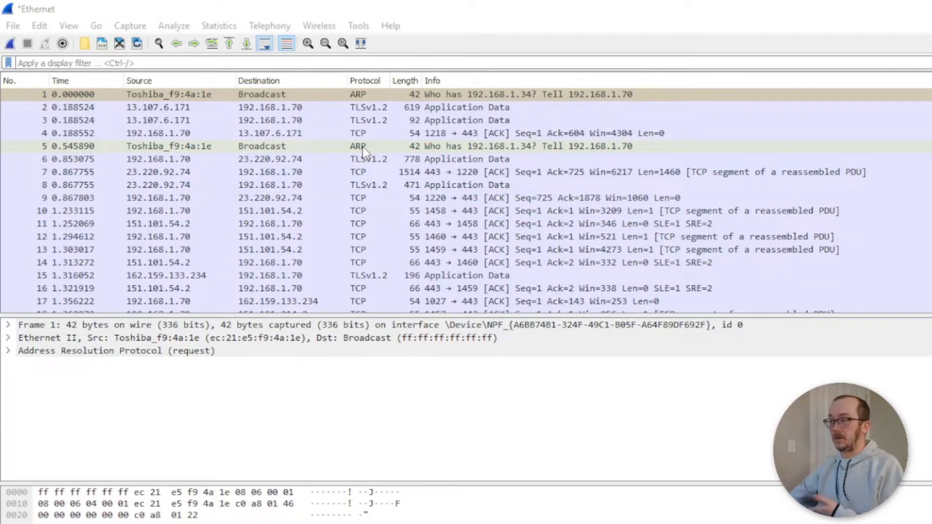
pyautogui.scroll(-2, 363, 284)
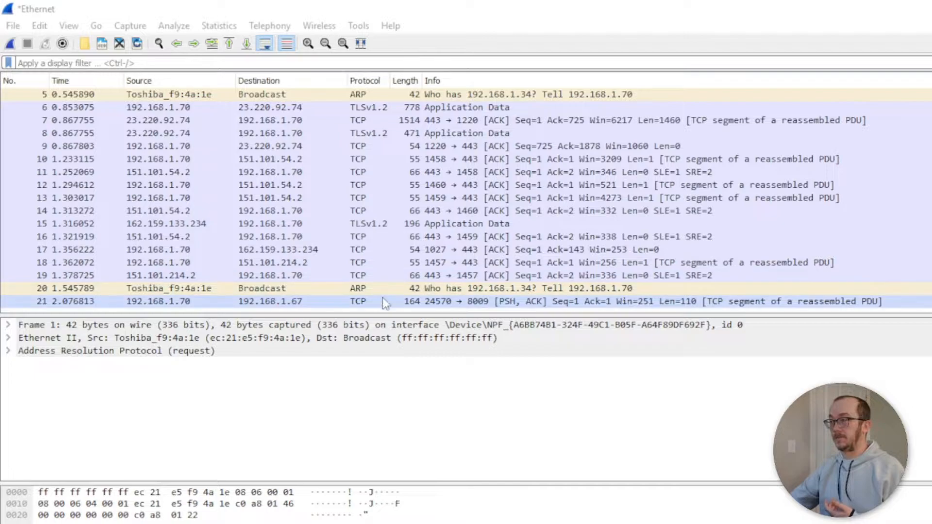
pyautogui.scroll(2, 385, 304)
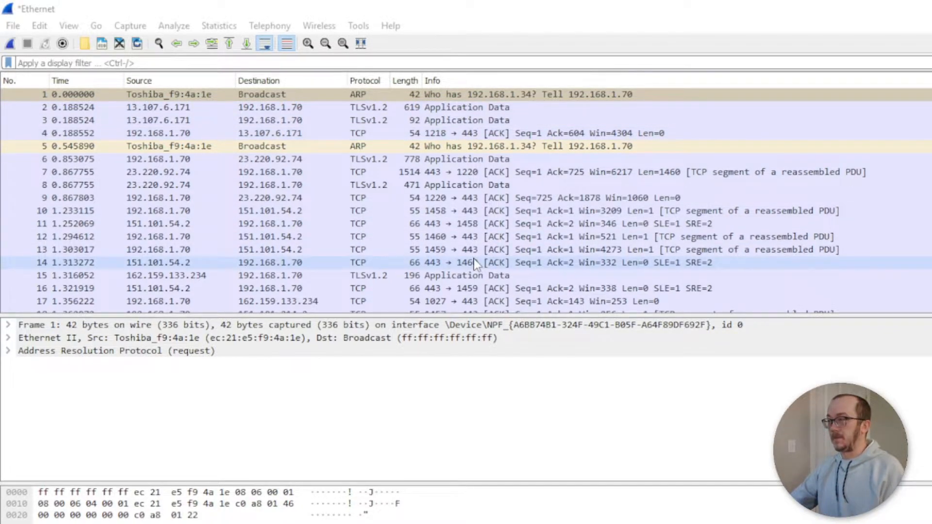
pyautogui.scroll(-2, 475, 264)
pyautogui.scroll(2, 475, 265)
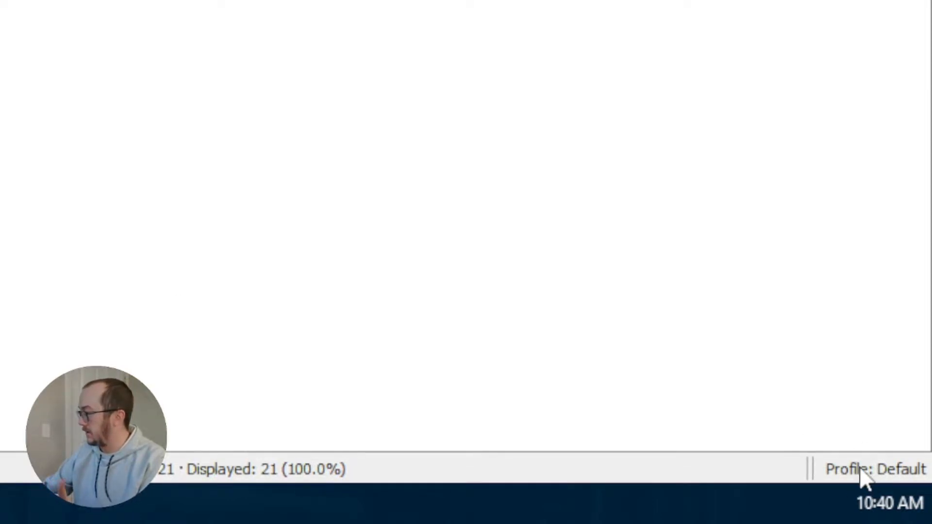
pyautogui.rightClick(857, 469)
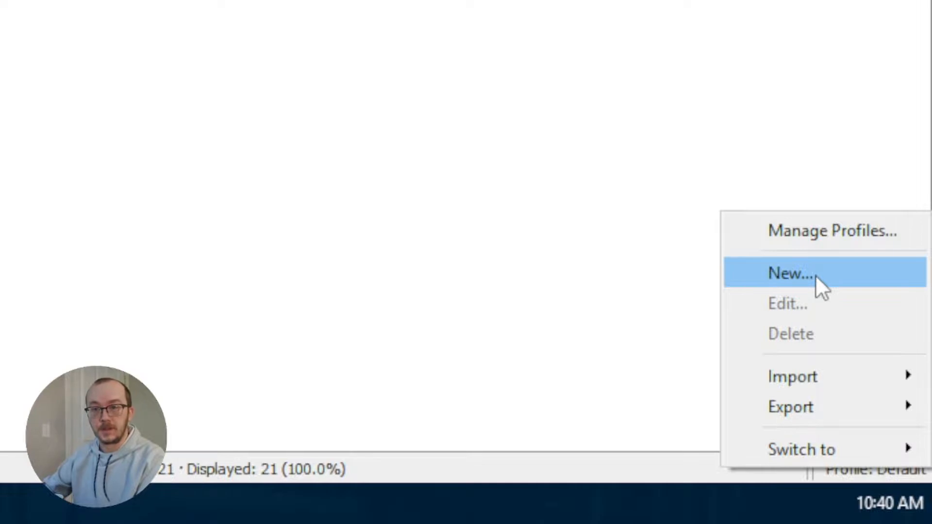
pyautogui.moveTo(816, 378)
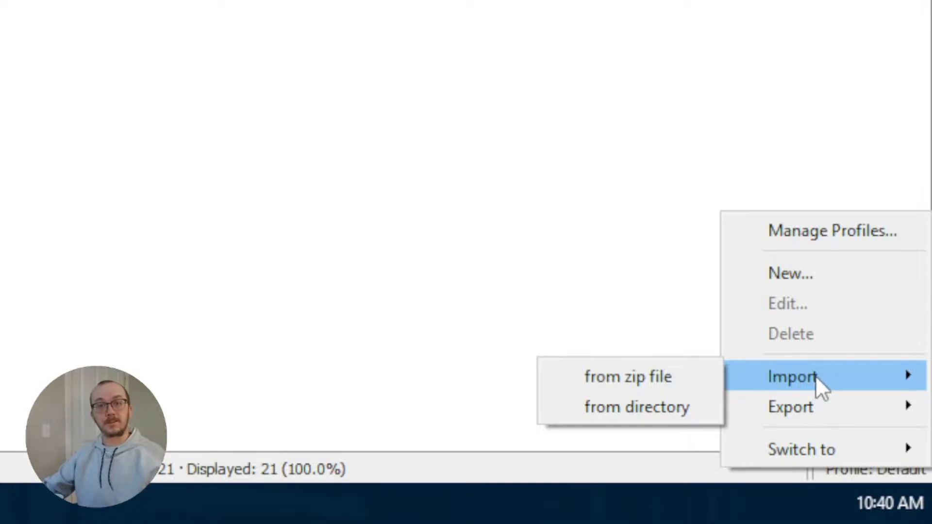
pyautogui.moveTo(818, 408)
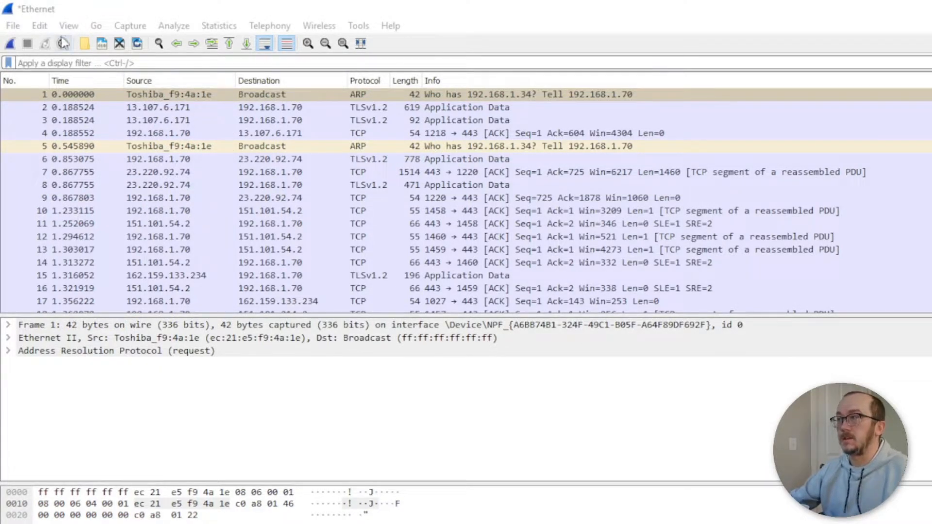
# Step: Delete the grooooopA profile in the Configuration Profiles manager
pyautogui.click(43, 27)
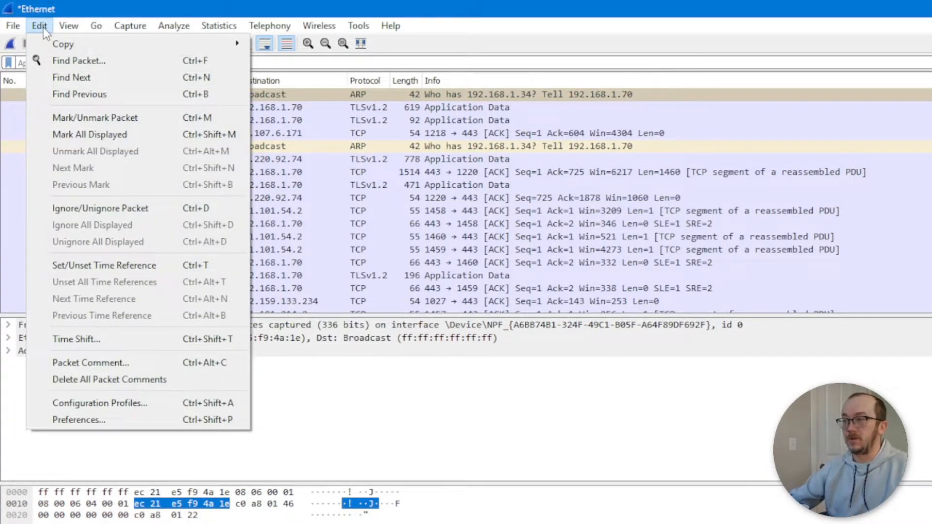
pyautogui.click(91, 407)
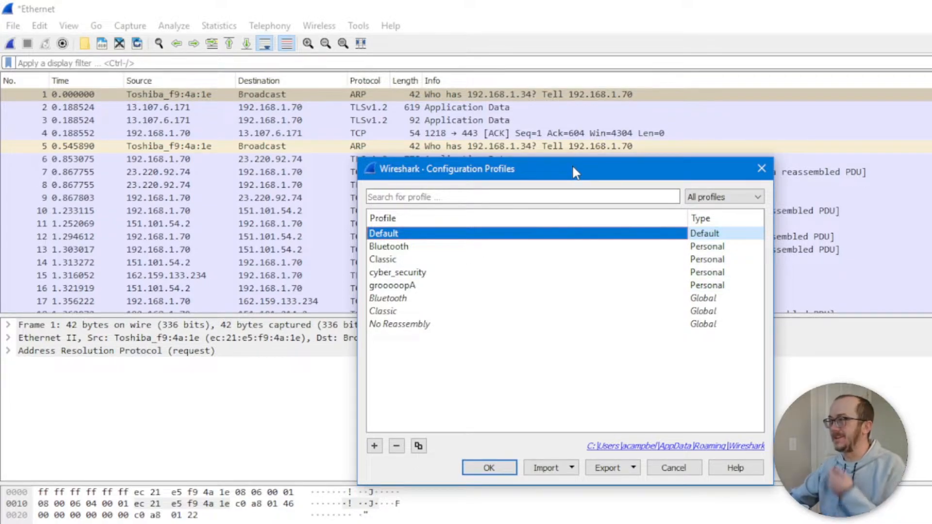
pyautogui.moveTo(573, 168); pyautogui.dragTo(489, 151)
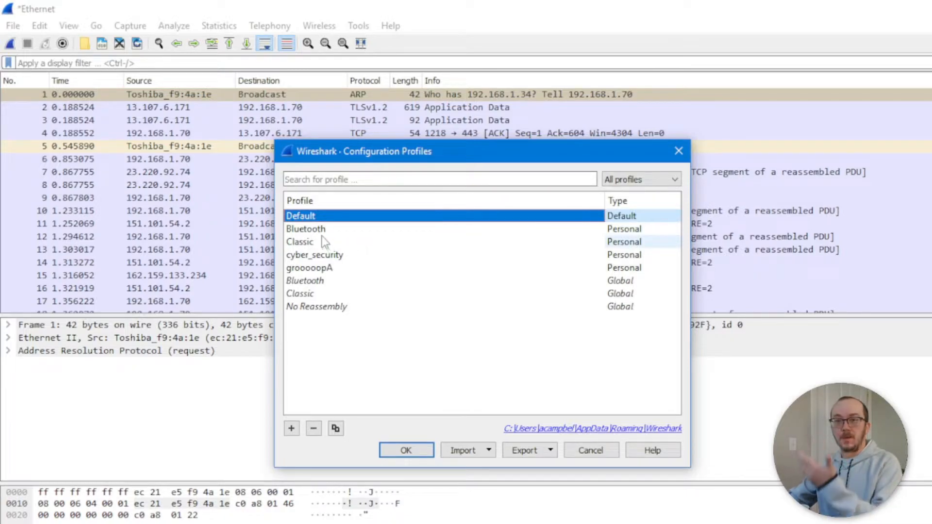
pyautogui.click(323, 270)
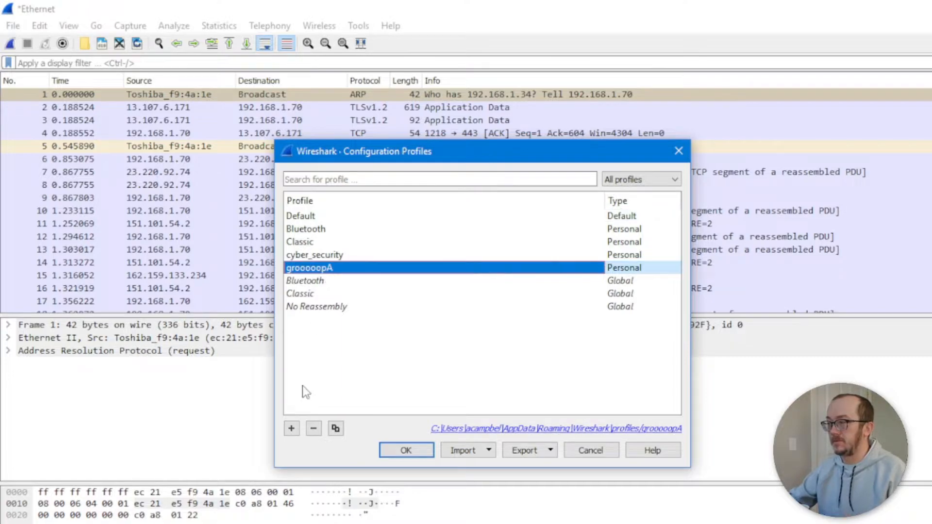
pyautogui.click(314, 429)
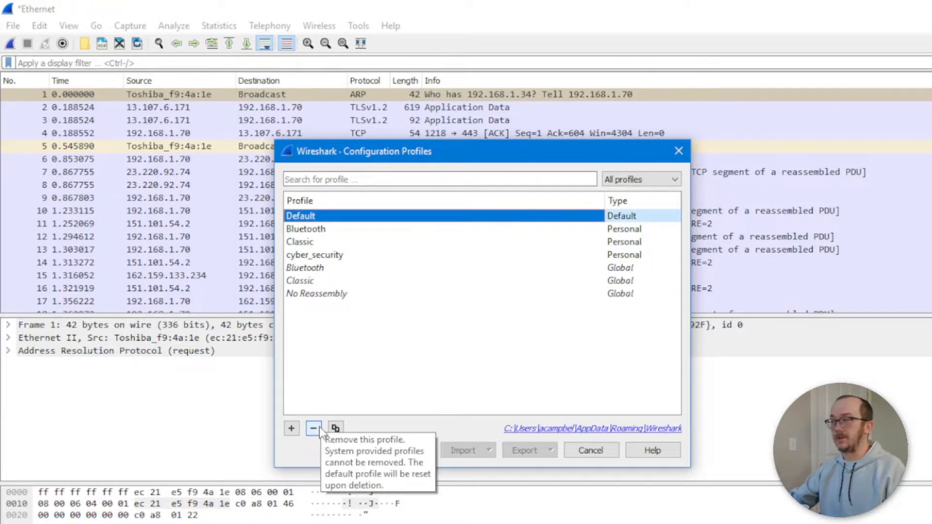
# Step: Create a new personal profile named demo_profile and save it
pyautogui.click(291, 429)
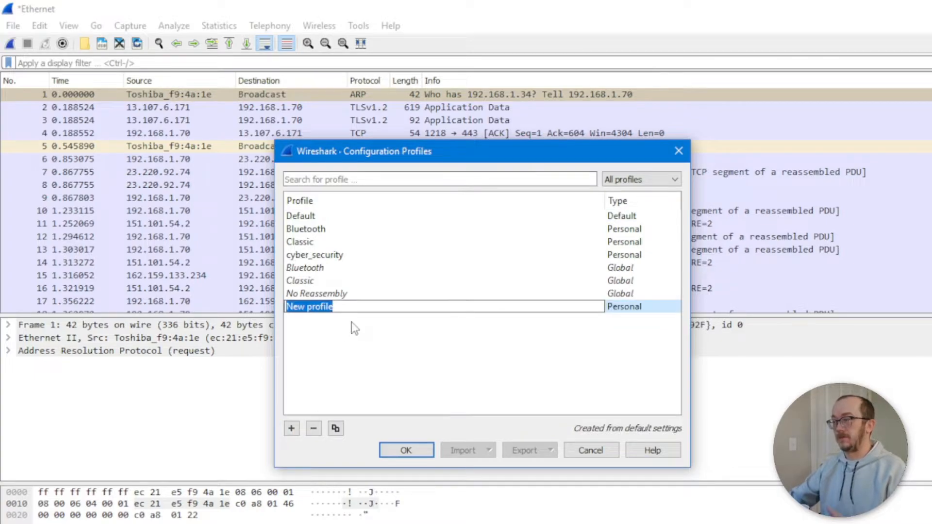
pyautogui.write('demo_profile')
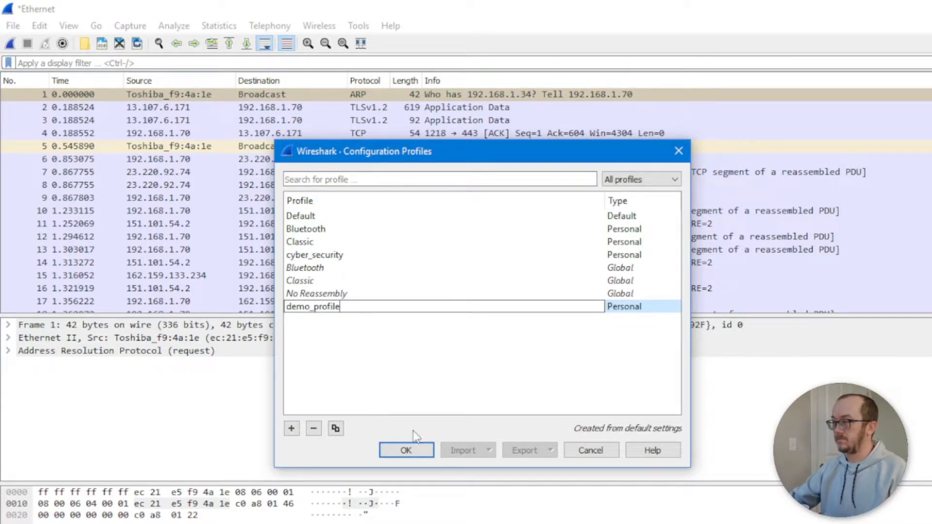
pyautogui.click(417, 450)
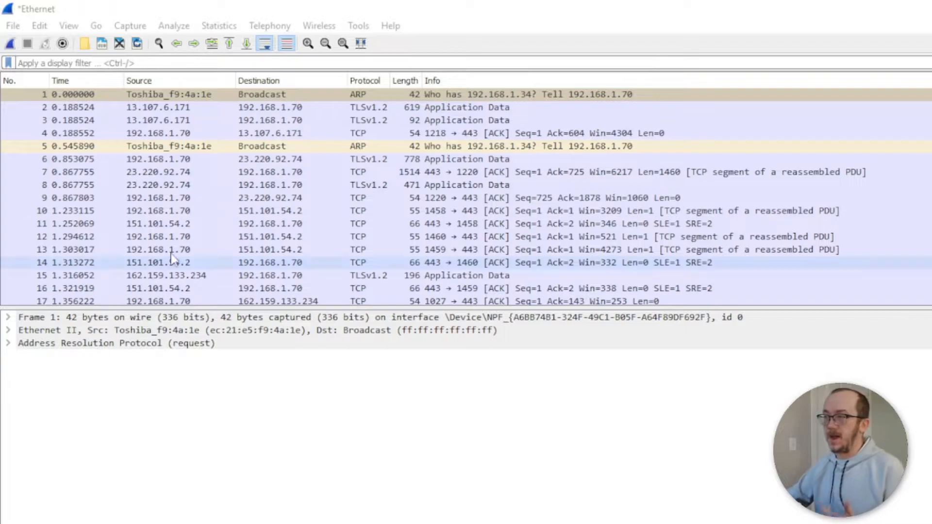
# Step: Select packet 7, the TCP segment from 23.220.92.74 to 192.168.1.70, to view its details
pyautogui.click(358, 173)
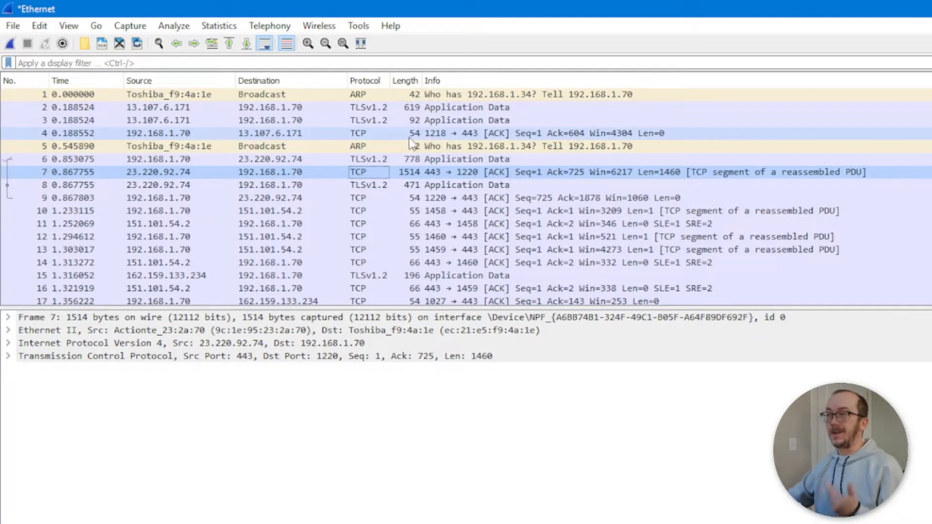
# Step: Open Preferences from the Info column header and browse the Capture, Expert, Filter Buttons and Name Resolution pages
pyautogui.rightClick(549, 81)
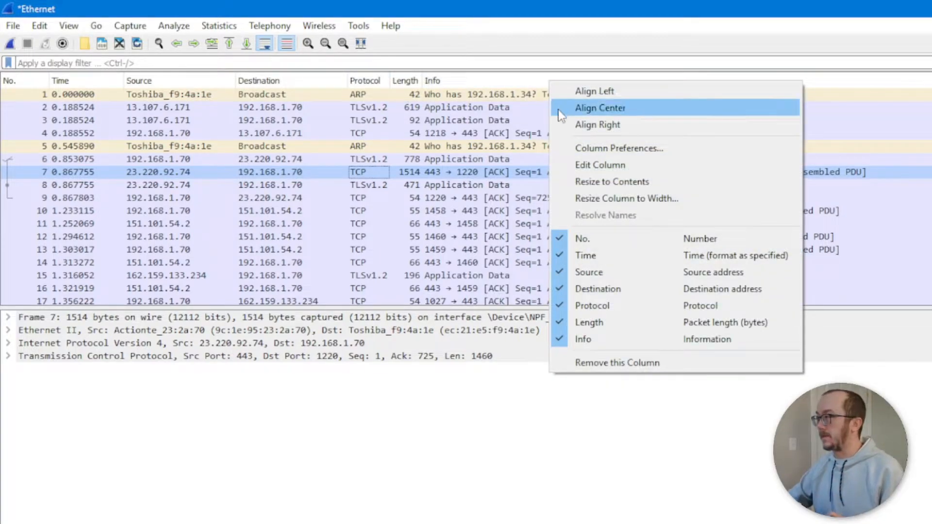
pyautogui.click(614, 154)
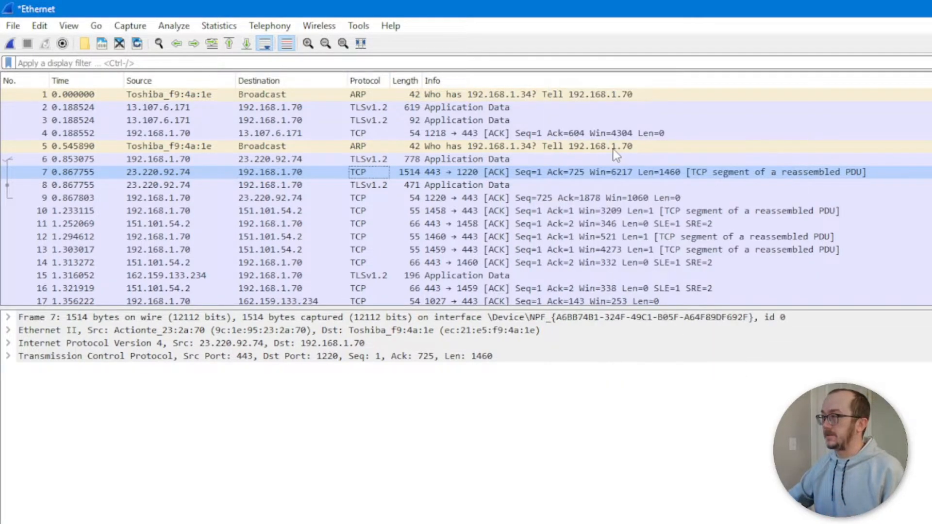
pyautogui.moveTo(636, 209); pyautogui.dragTo(410, 78)
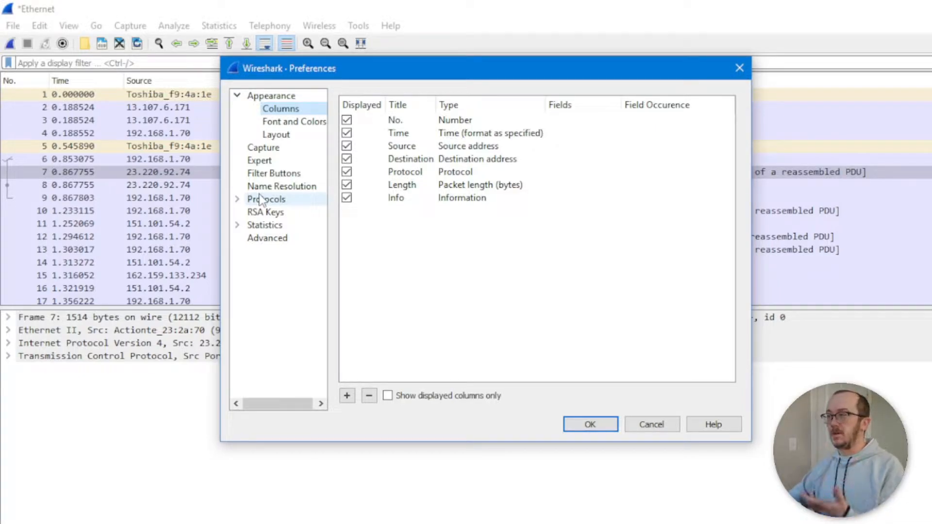
pyautogui.click(271, 149)
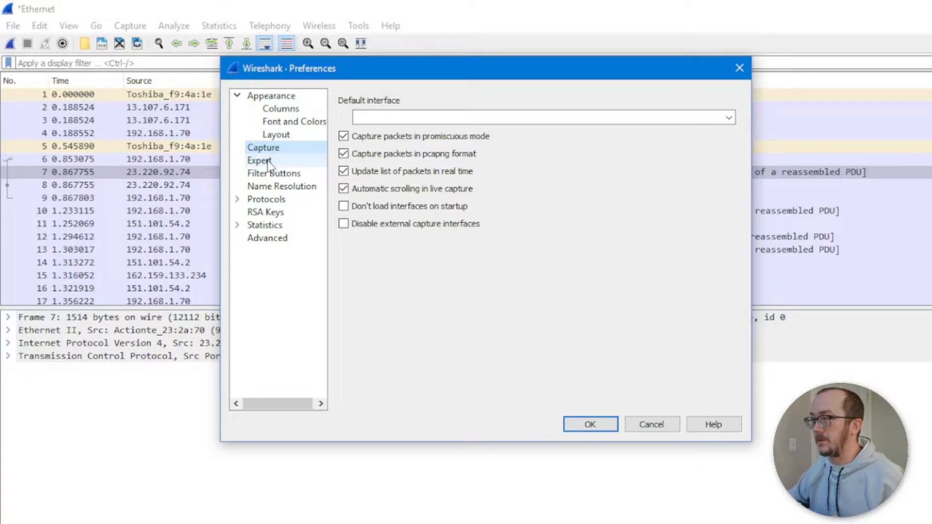
pyautogui.click(267, 161)
pyautogui.click(272, 174)
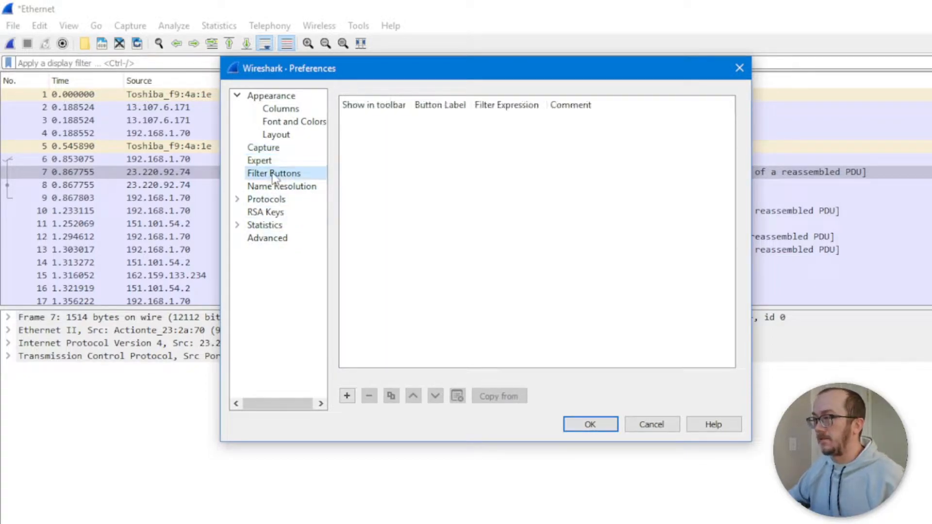
pyautogui.click(275, 188)
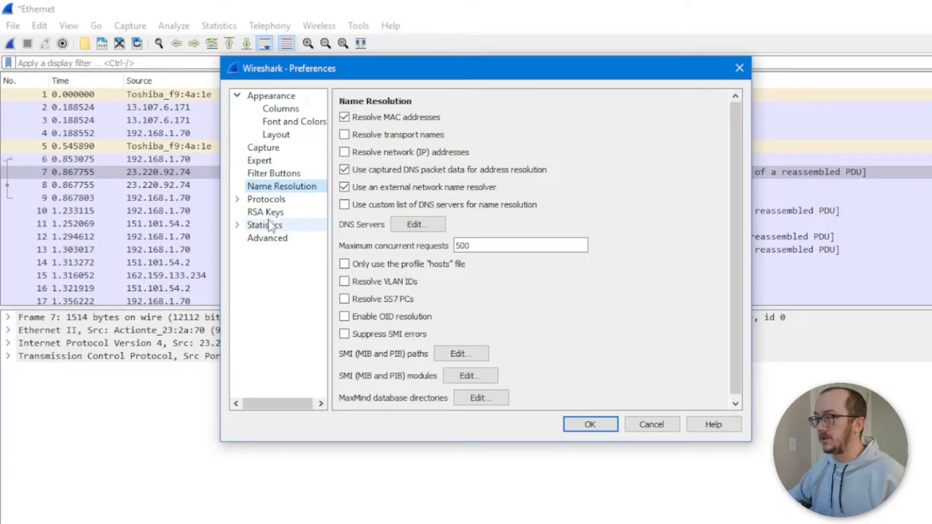
# Step: Look through the Protocols and Statistics groups, then go to Appearance > Columns
pyautogui.click(237, 199)
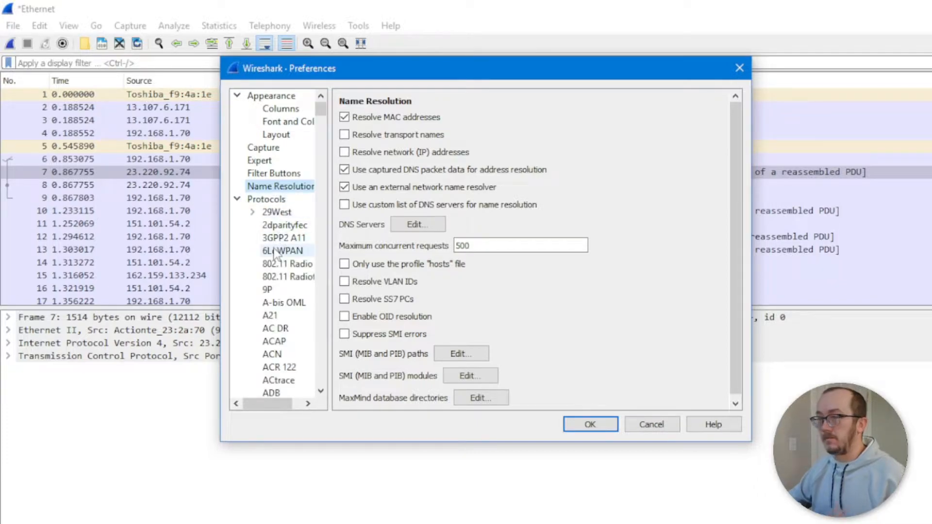
pyautogui.scroll(-12, 275, 252)
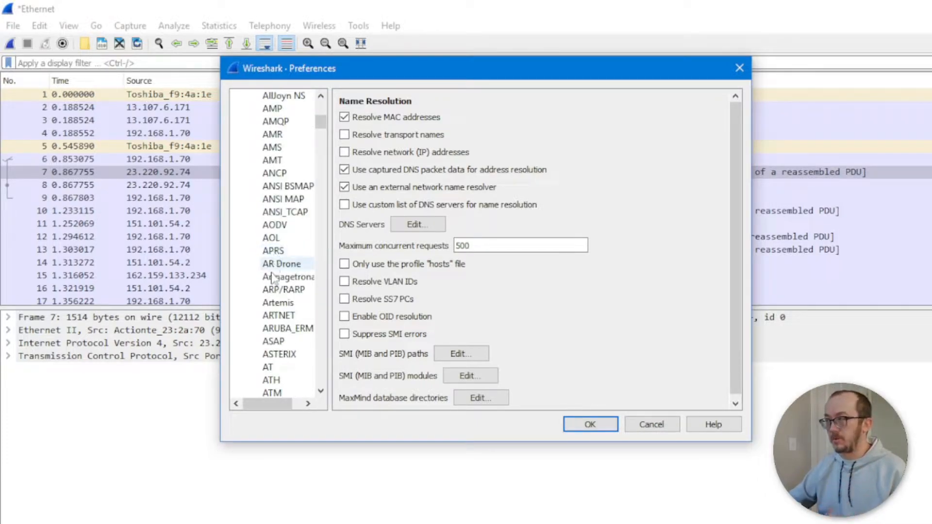
pyautogui.scroll(5, 285, 272)
pyautogui.scroll(7, 285, 272)
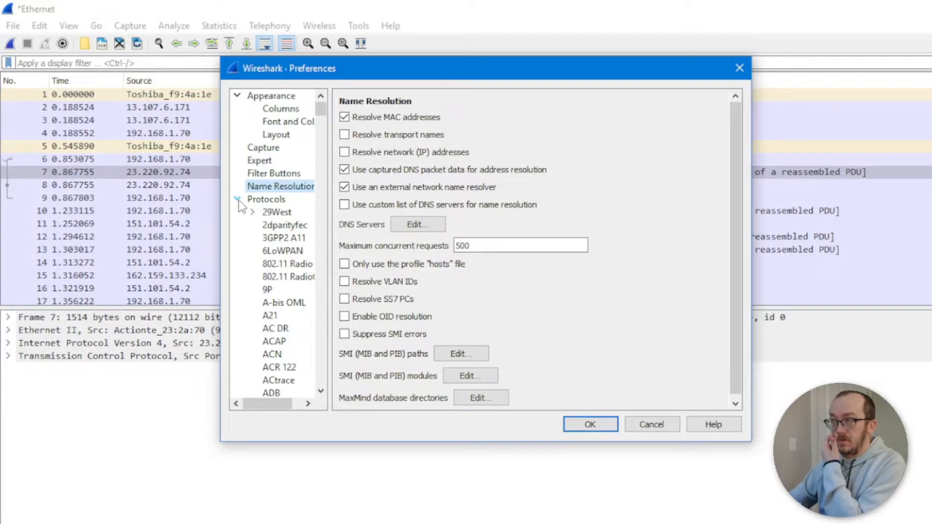
pyautogui.click(238, 201)
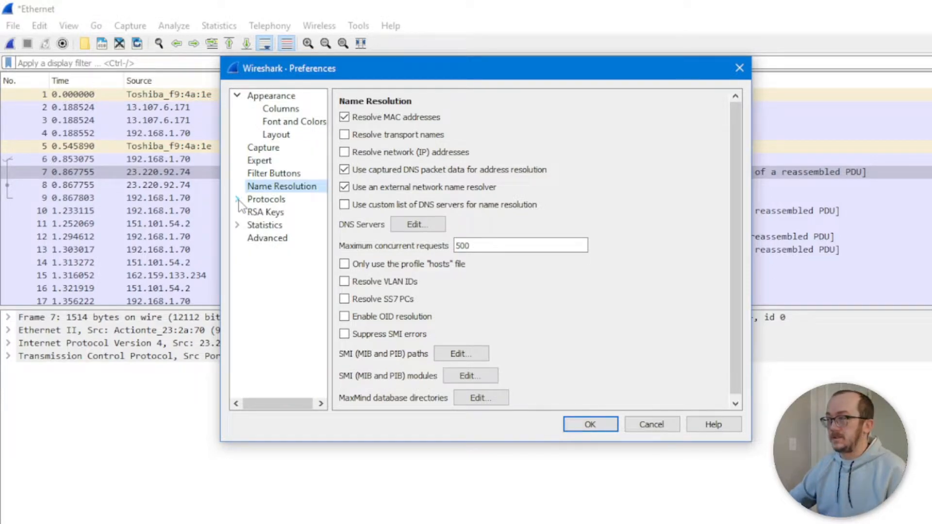
pyautogui.click(237, 226)
pyautogui.click(237, 225)
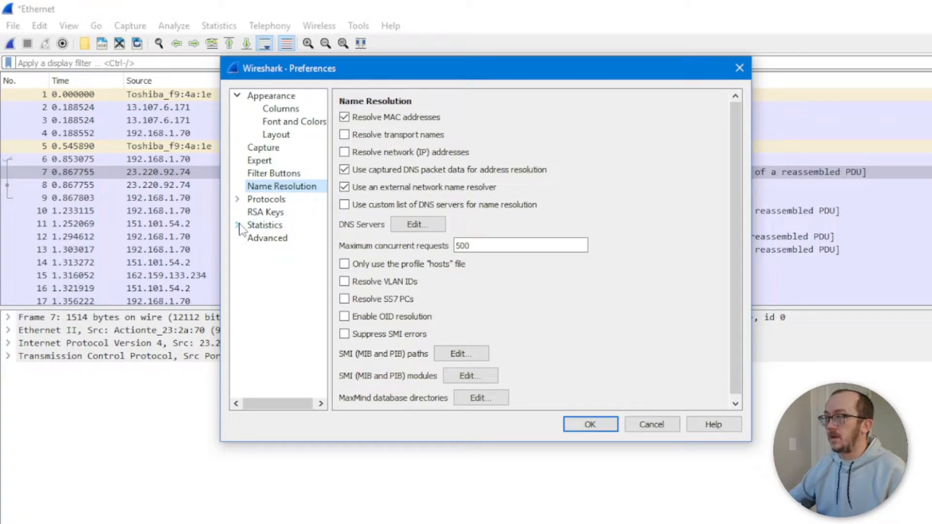
pyautogui.click(269, 95)
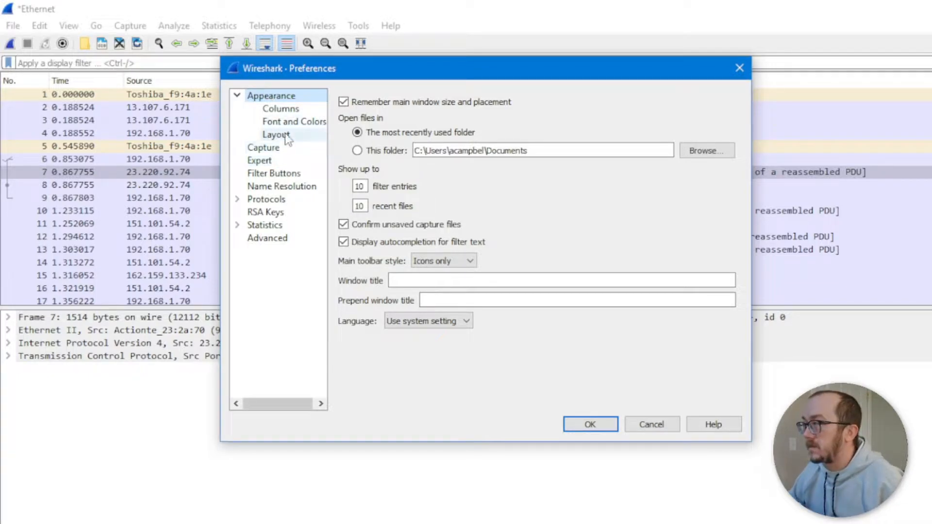
pyautogui.click(284, 109)
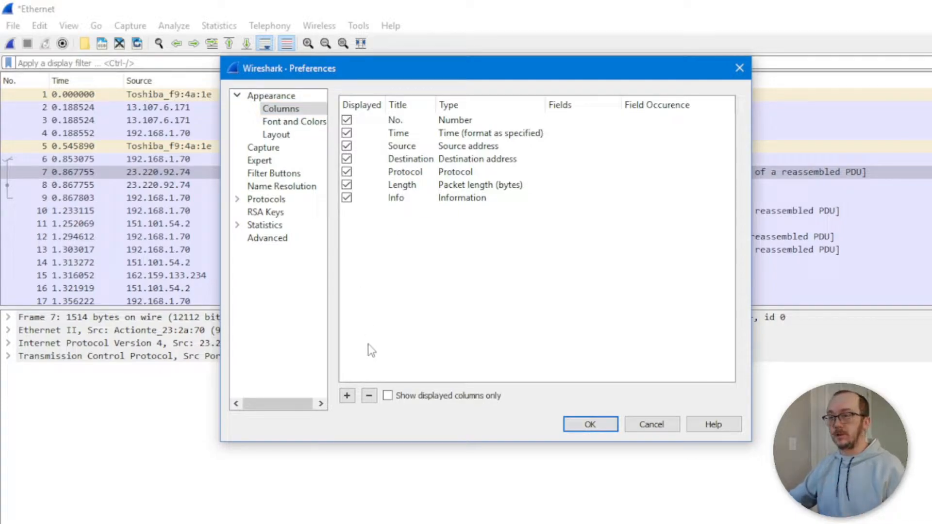
# Step: Add a column titled 'src prt' of type Source port
pyautogui.click(347, 396)
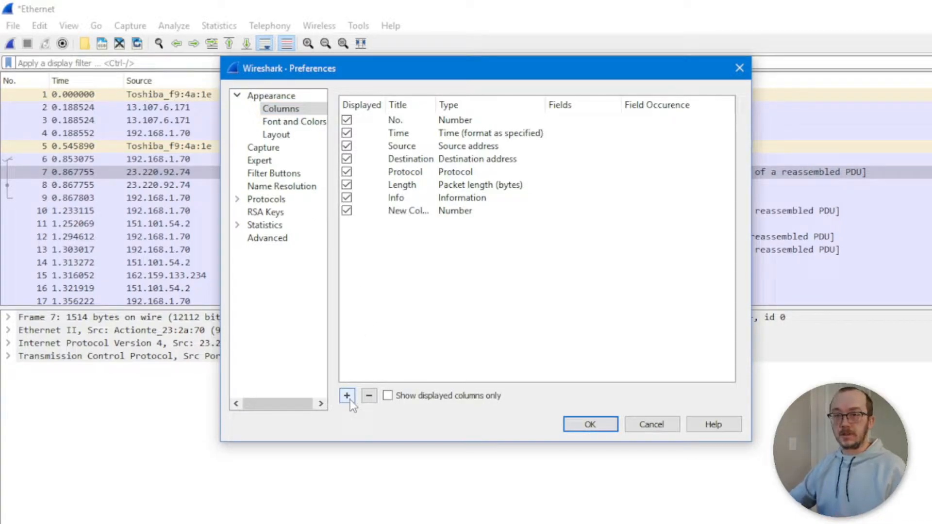
pyautogui.doubleClick(458, 214)
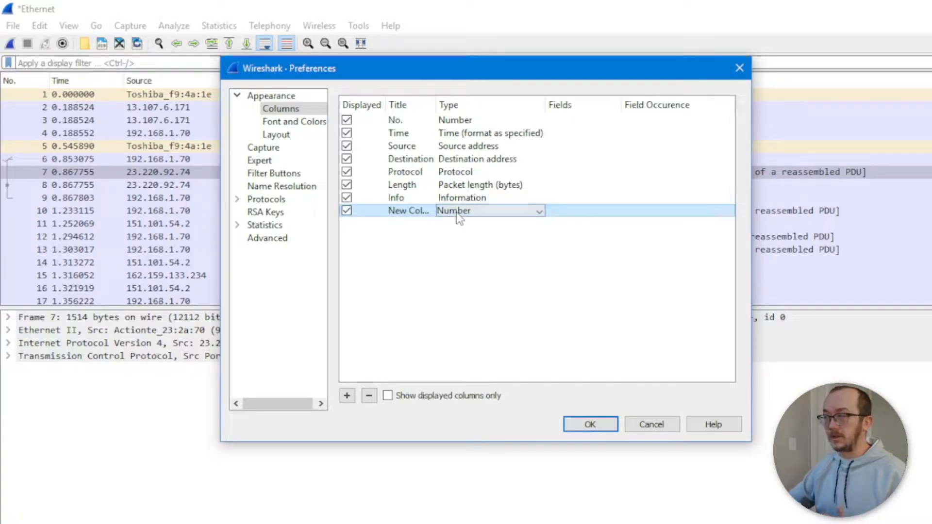
pyautogui.click(540, 212)
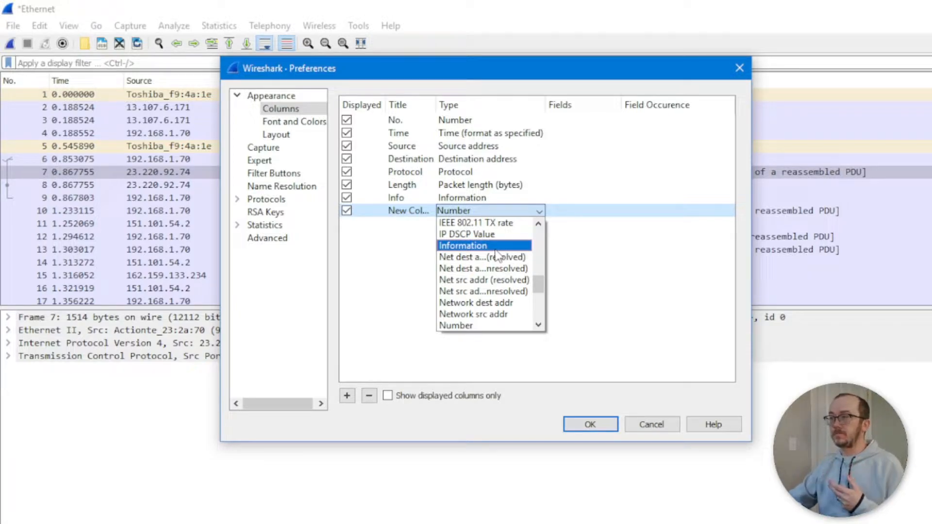
pyautogui.scroll(-2, 498, 255)
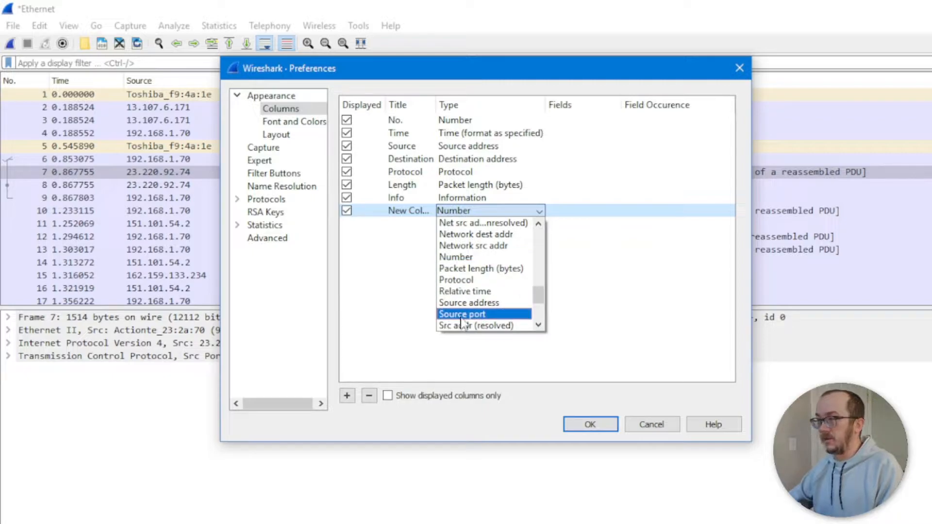
pyautogui.click(467, 314)
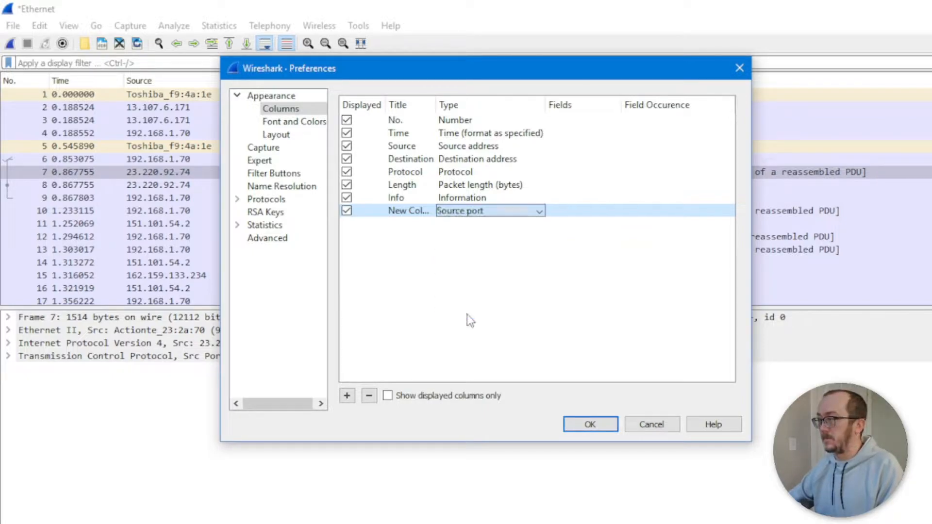
pyautogui.doubleClick(410, 212)
pyautogui.write('src prt')
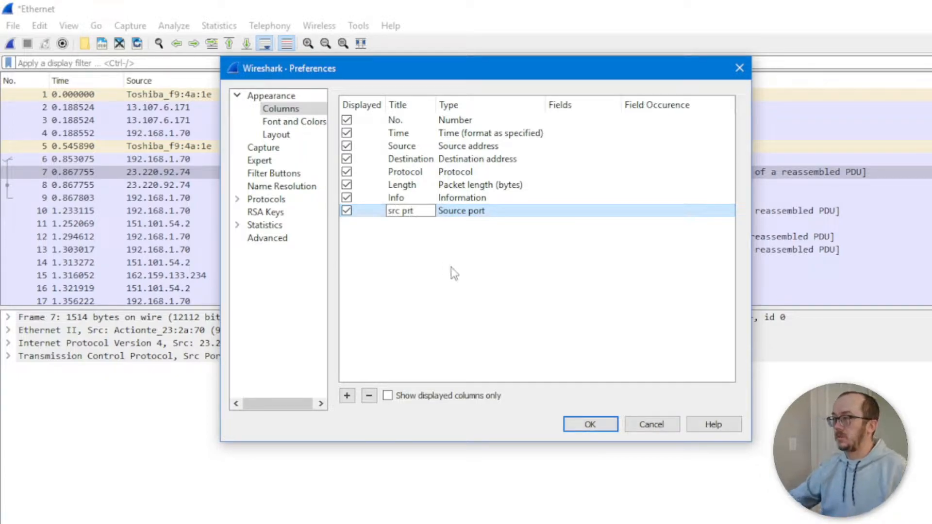
pyautogui.press('Return')
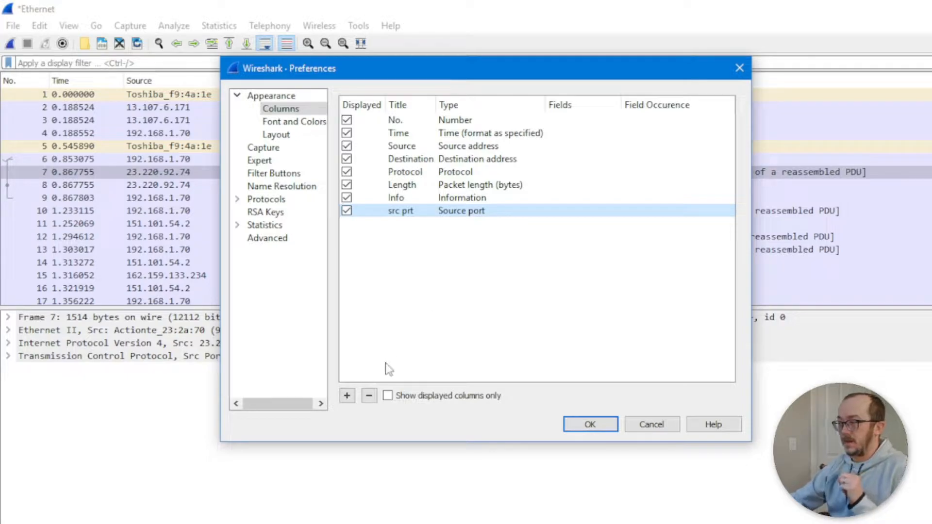
# Step: Add a second column titled 'dst prt' of type Dest port (resolved)
pyautogui.click(347, 395)
pyautogui.doubleClick(465, 225)
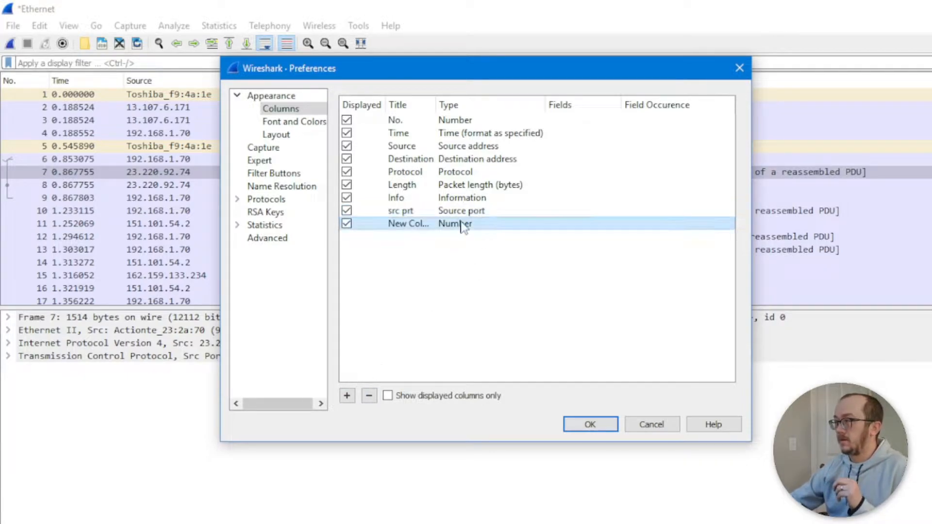
pyautogui.click(540, 223)
pyautogui.scroll(-4, 500, 292)
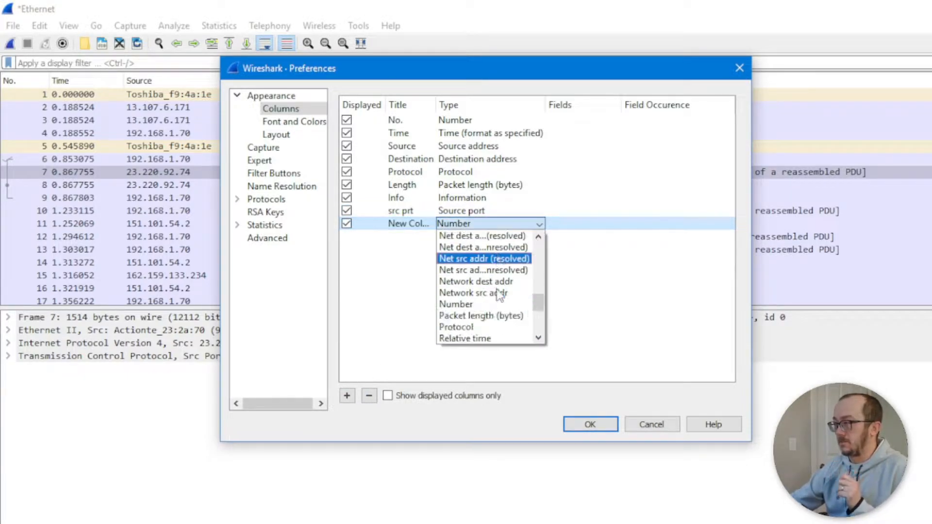
pyautogui.scroll(-1, 500, 293)
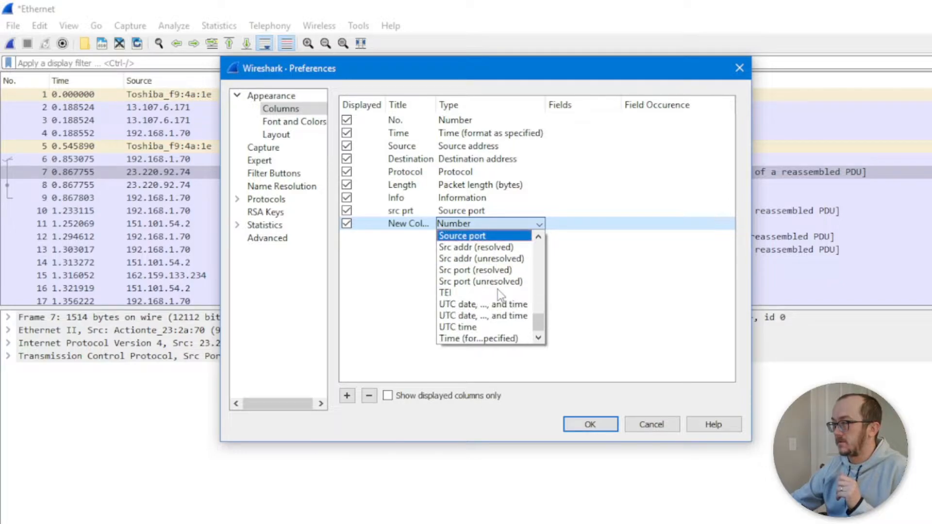
pyautogui.scroll(2, 500, 293)
pyautogui.scroll(10, 500, 293)
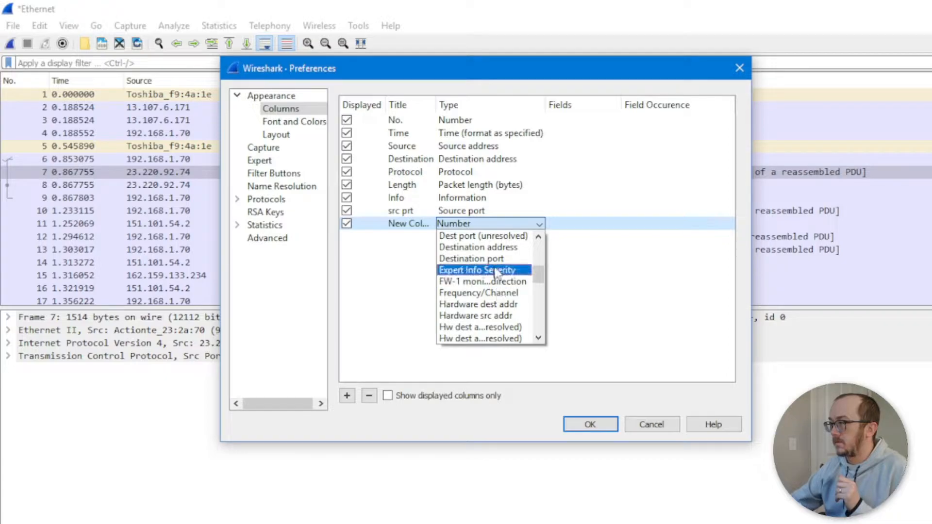
pyautogui.scroll(3, 501, 290)
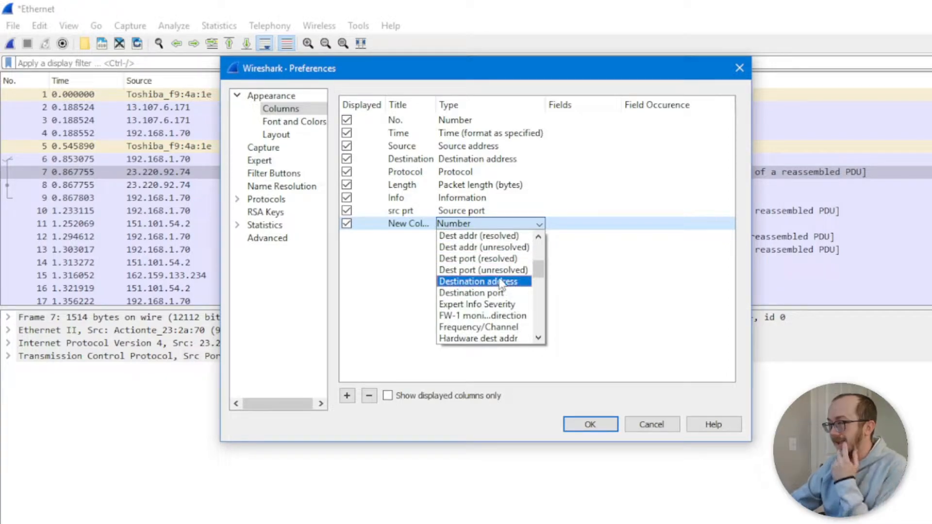
pyautogui.click(484, 260)
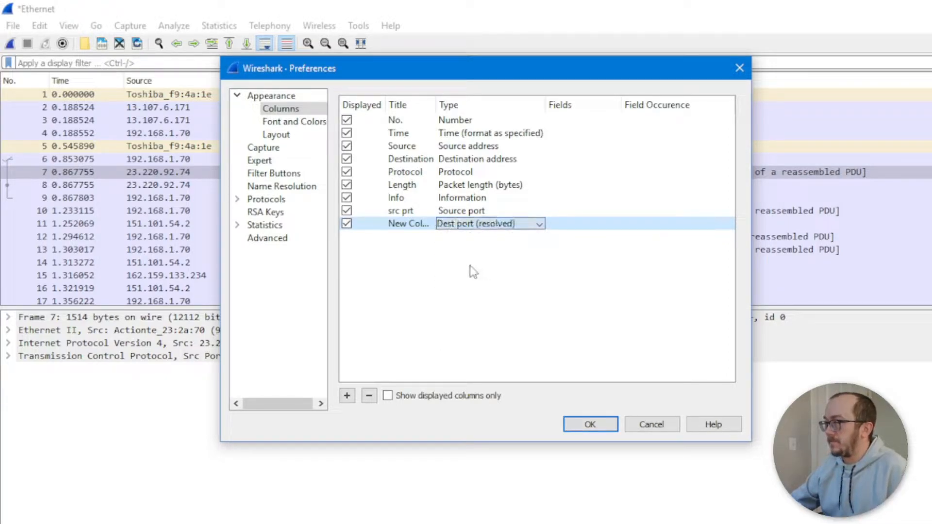
pyautogui.doubleClick(411, 224)
pyautogui.write('dst prt')
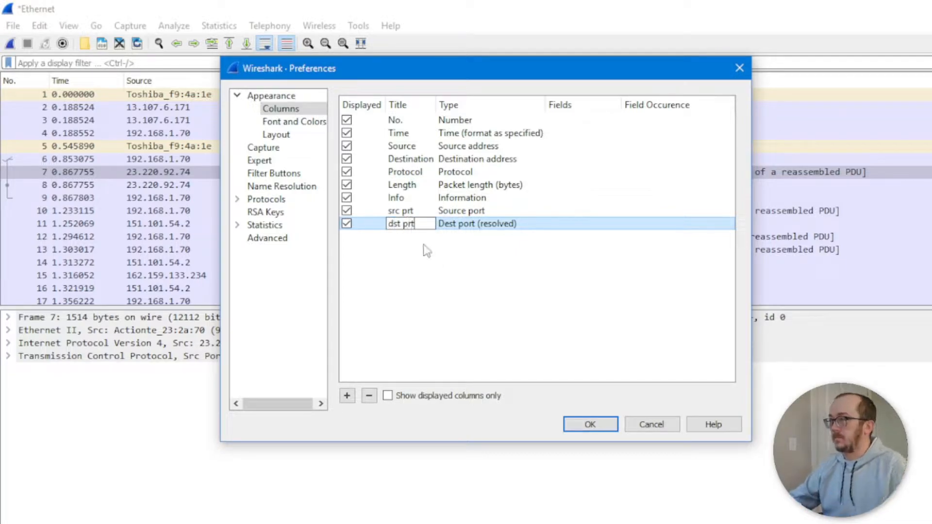
pyautogui.press('Return')
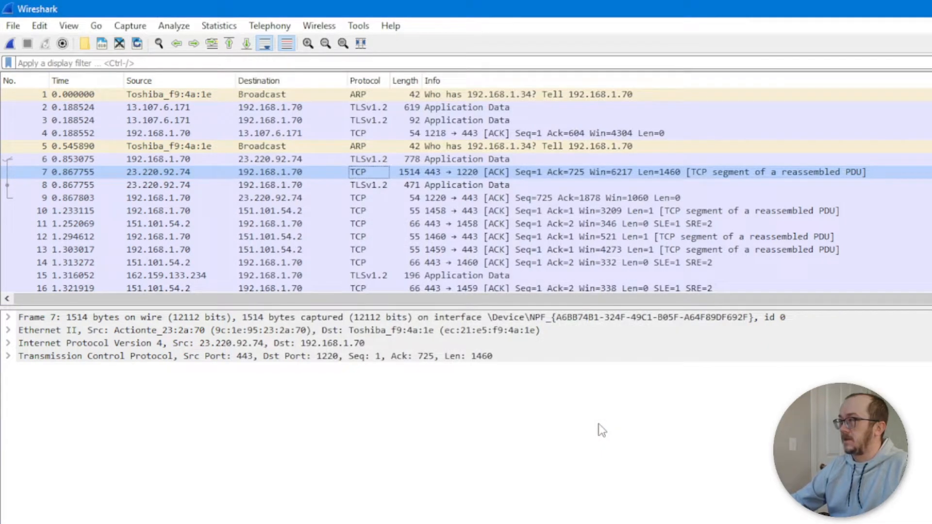
# Step: Drag the src prt column before Destination and the dst prt column right after it
pyautogui.hscroll(1, 798, 299)
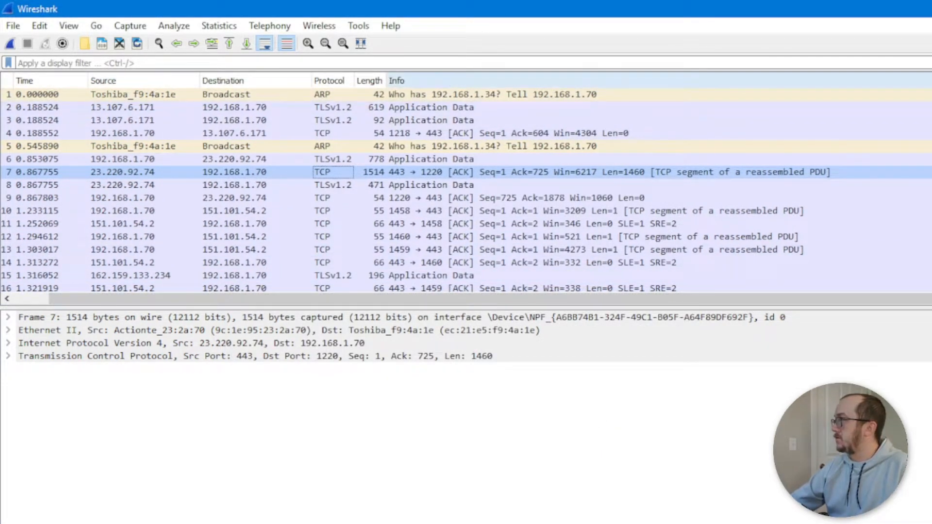
pyautogui.moveTo(879, 81); pyautogui.dragTo(213, 105)
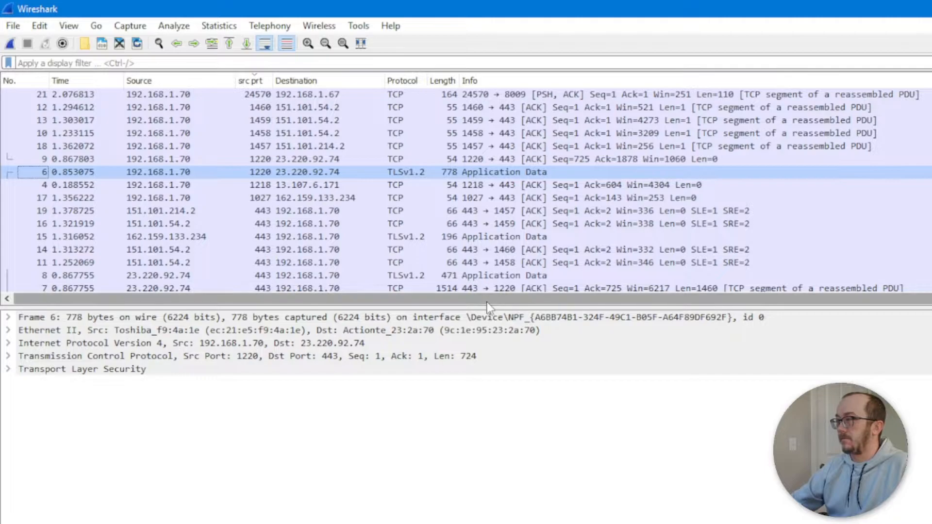
pyautogui.moveTo(487, 300); pyautogui.dragTo(559, 305)
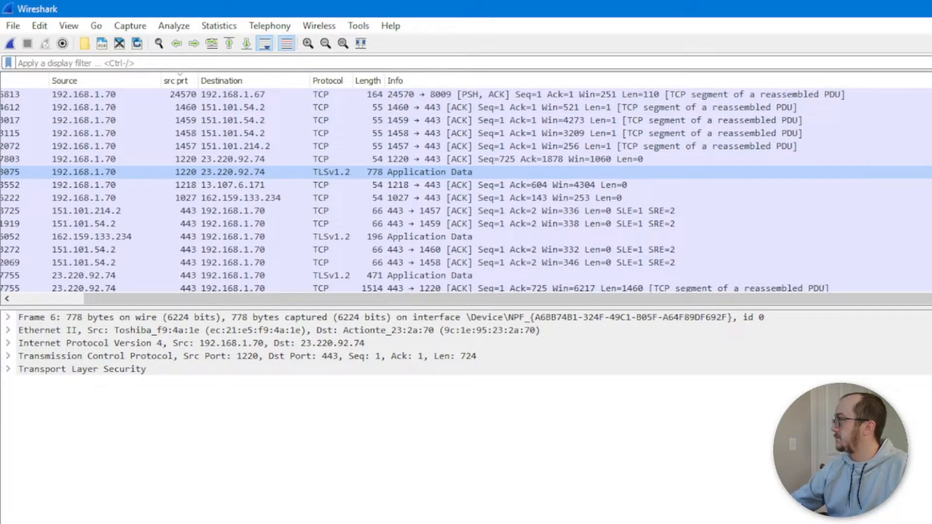
pyautogui.moveTo(869, 81); pyautogui.dragTo(324, 100)
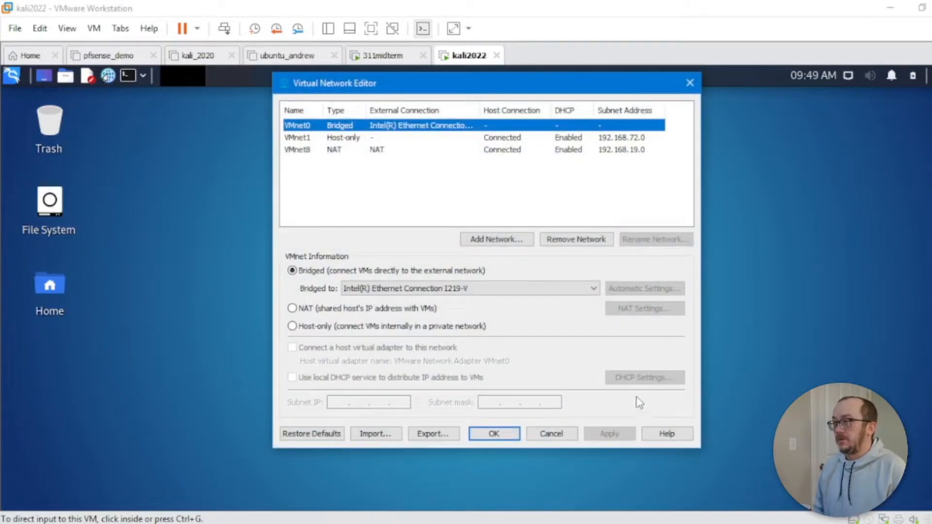
# Step: Add host-only network VMnet2 on subnet 192.168.245.0 and open its DHCP Settings
pyautogui.click(496, 241)
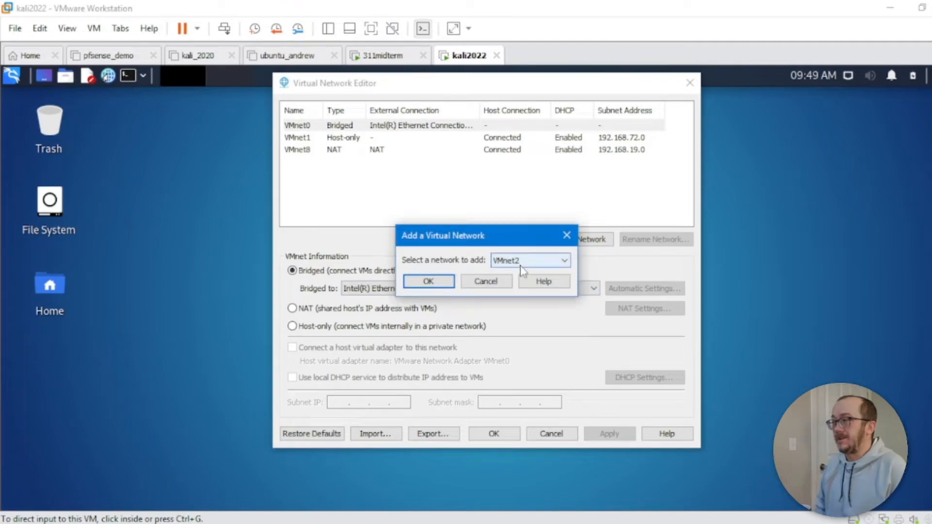
pyautogui.click(445, 284)
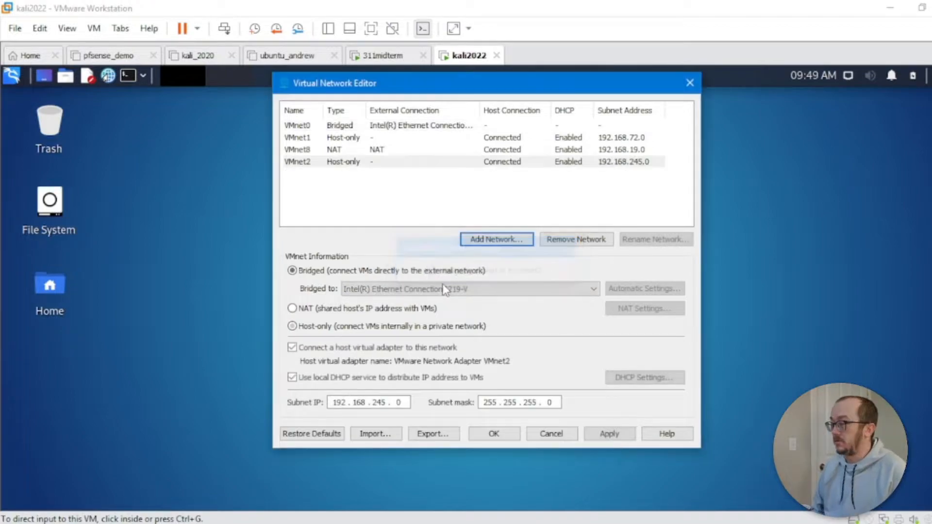
pyautogui.click(300, 163)
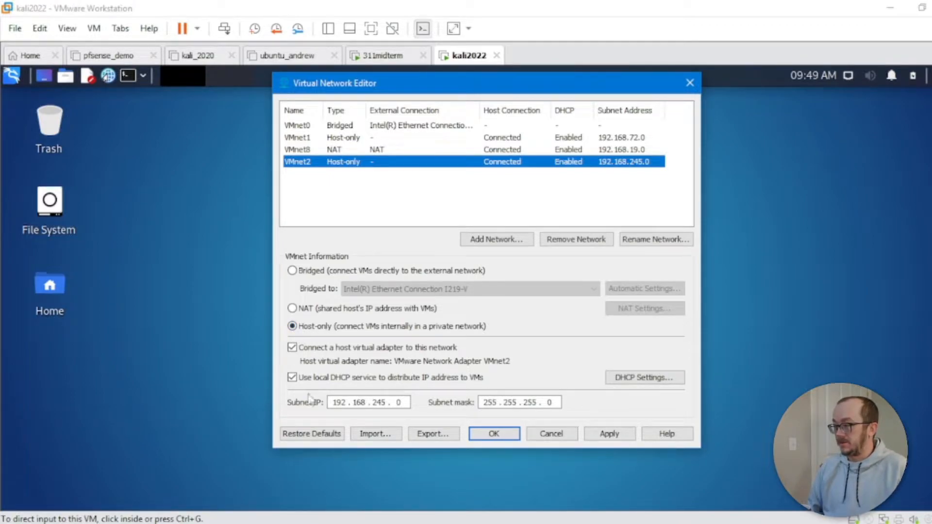
pyautogui.click(635, 378)
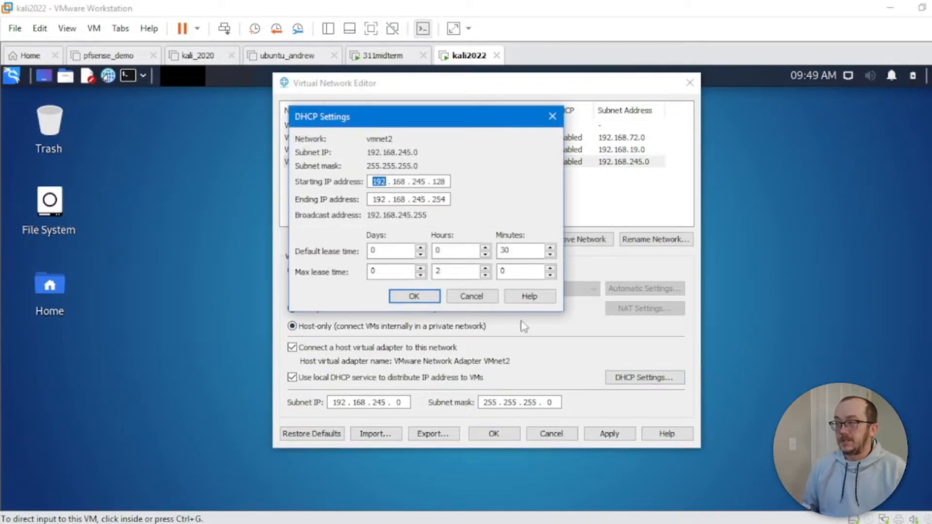
pyautogui.click(446, 183)
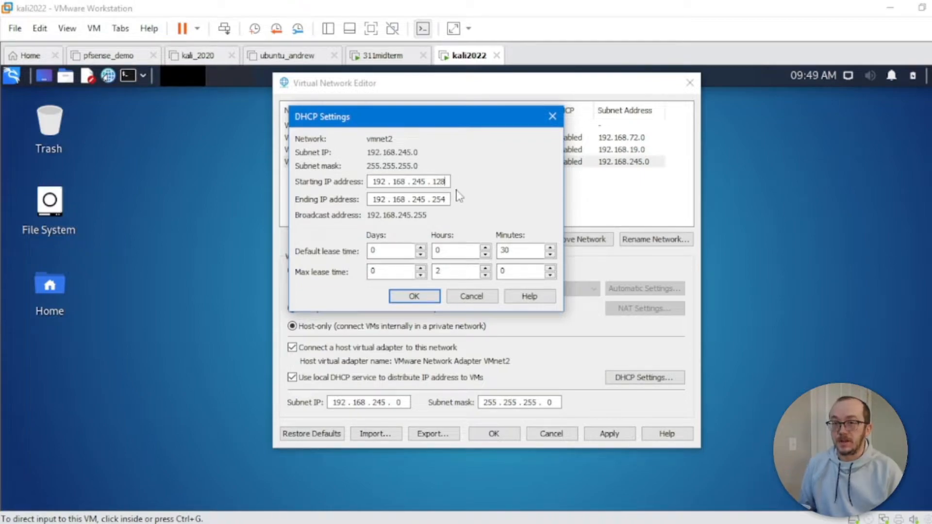
pyautogui.press('BackSpace')
pyautogui.press('BackSpace')
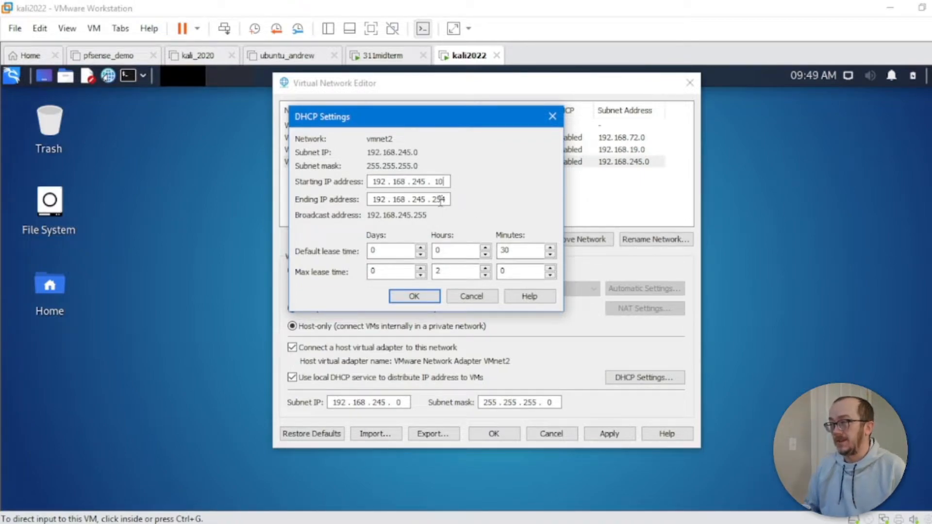
pyautogui.press('BackSpace')
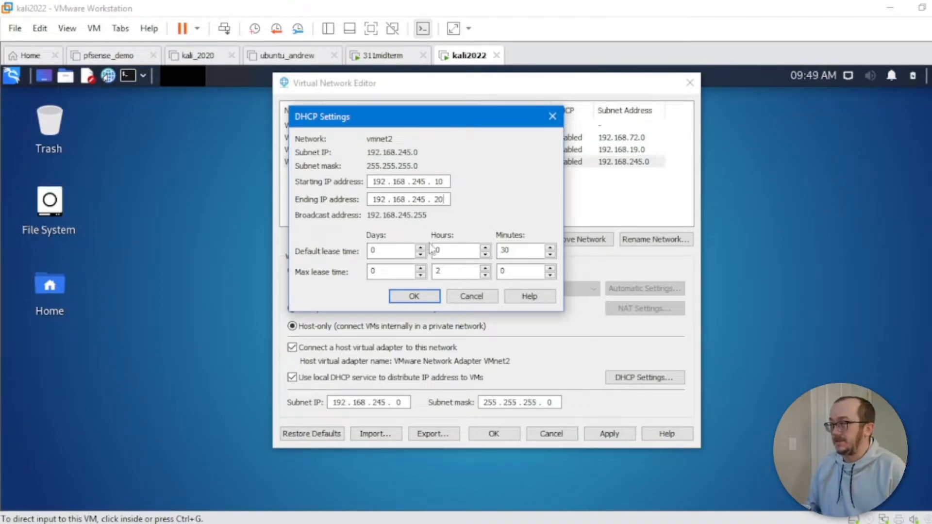
pyautogui.click(415, 297)
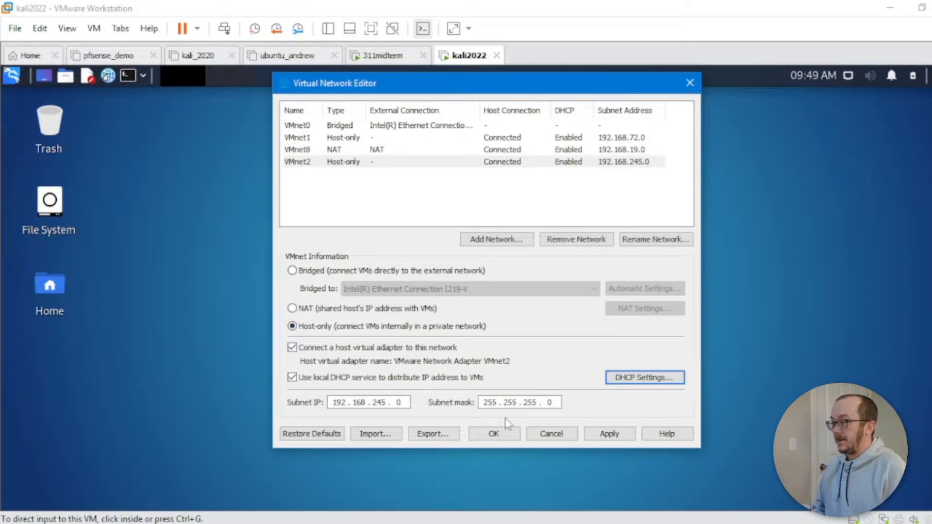
pyautogui.click(610, 435)
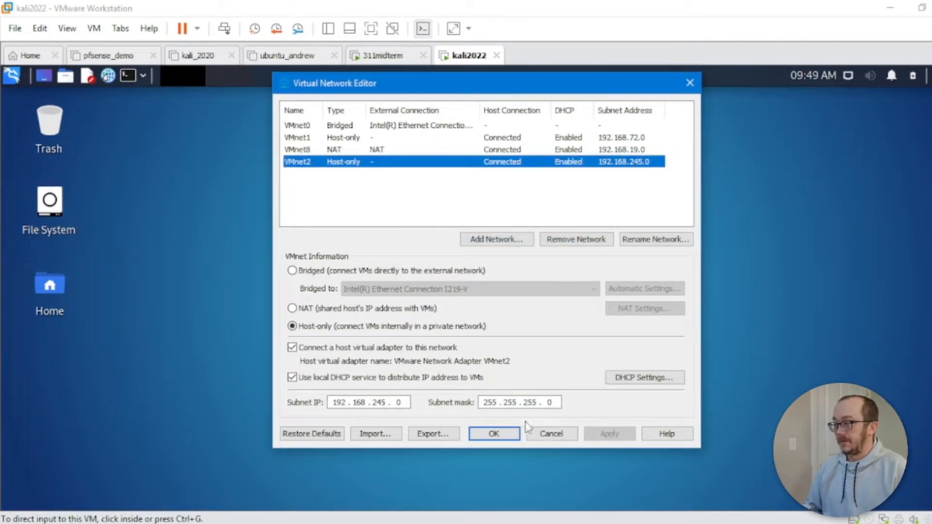
pyautogui.click(494, 434)
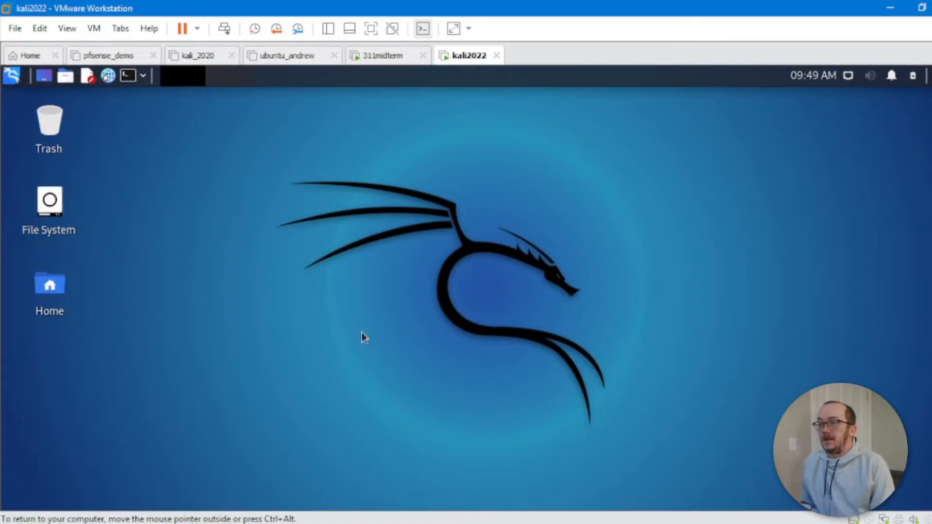
# Step: Connect the Kali VM's network adapter to Custom: VMnet2 (Host-only)
pyautogui.click(93, 28)
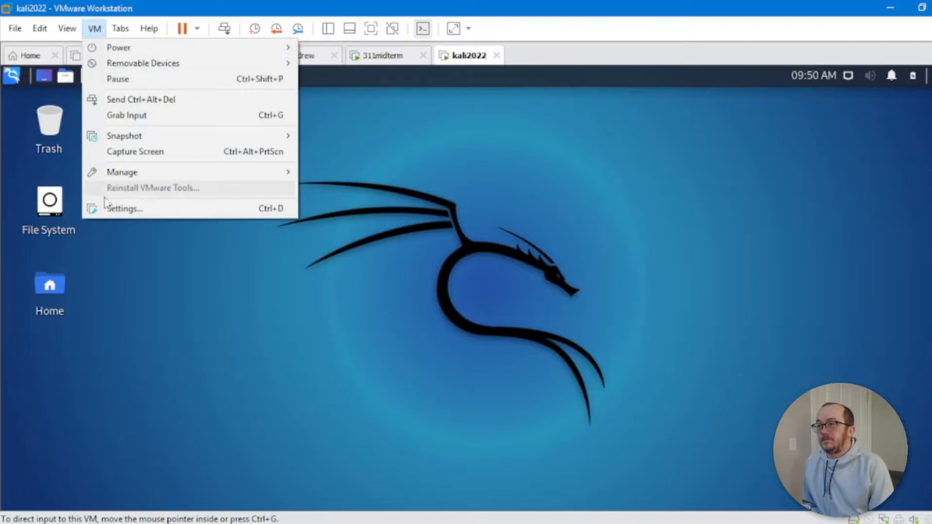
pyautogui.click(125, 209)
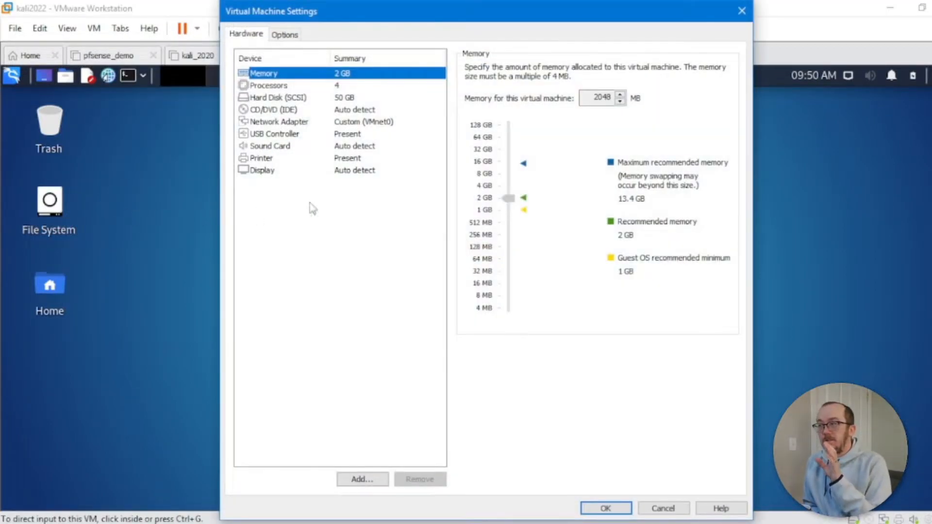
pyautogui.click(373, 124)
pyautogui.click(640, 208)
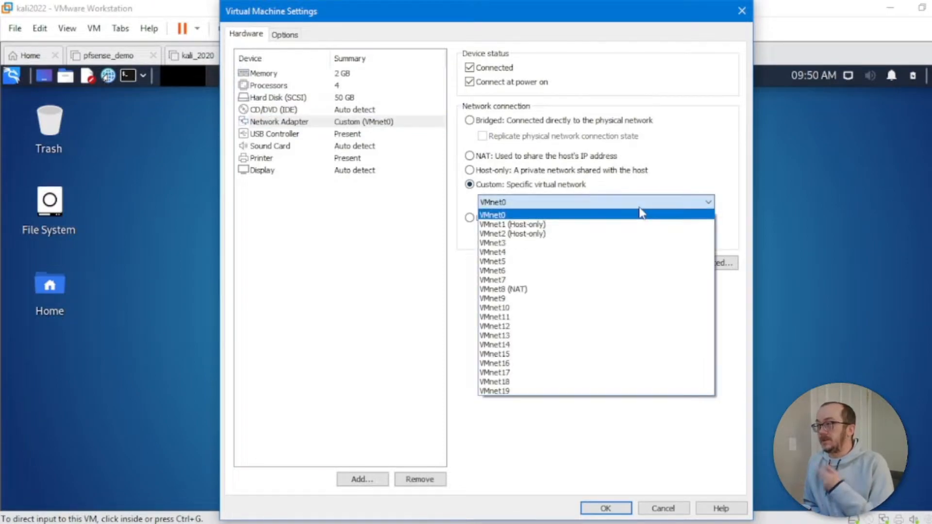
pyautogui.click(534, 234)
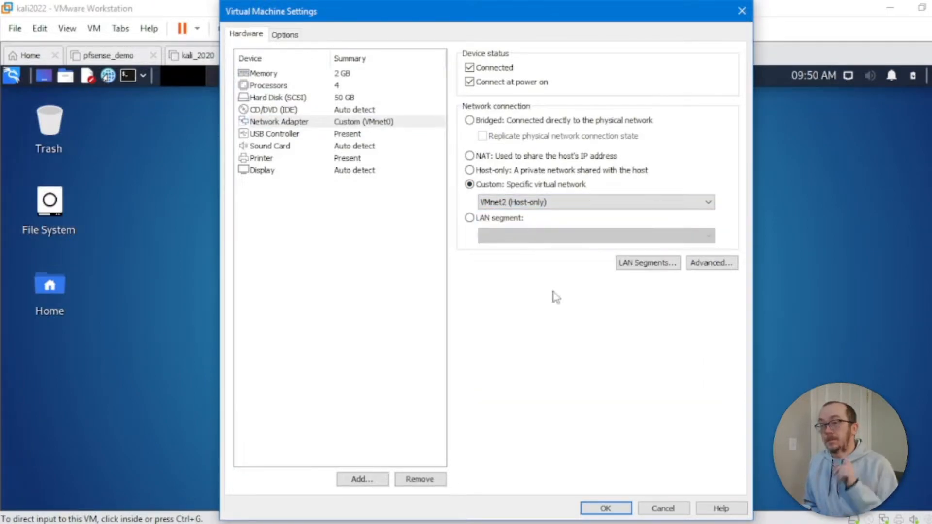
pyautogui.click(606, 508)
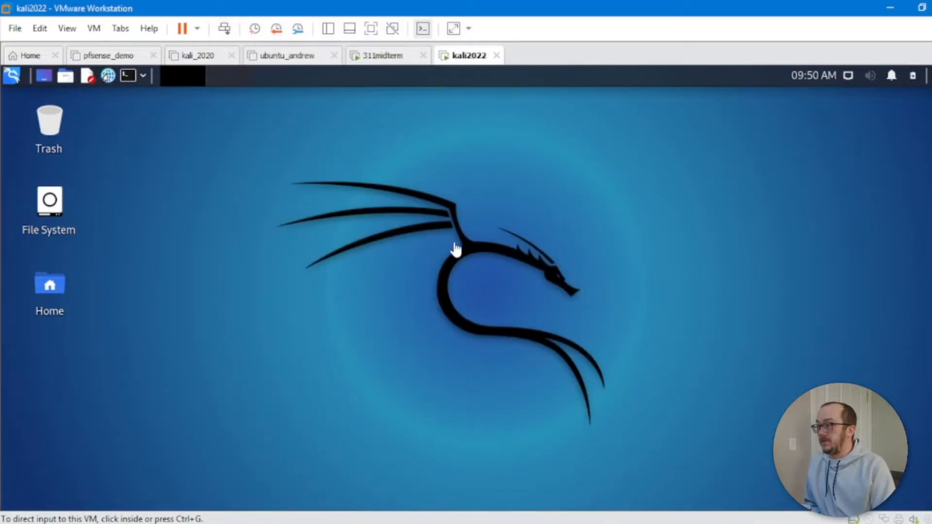
# Step: Power off Kali by running init 0 in a terminal, then switch to the 311midterm VM
pyautogui.click(128, 76)
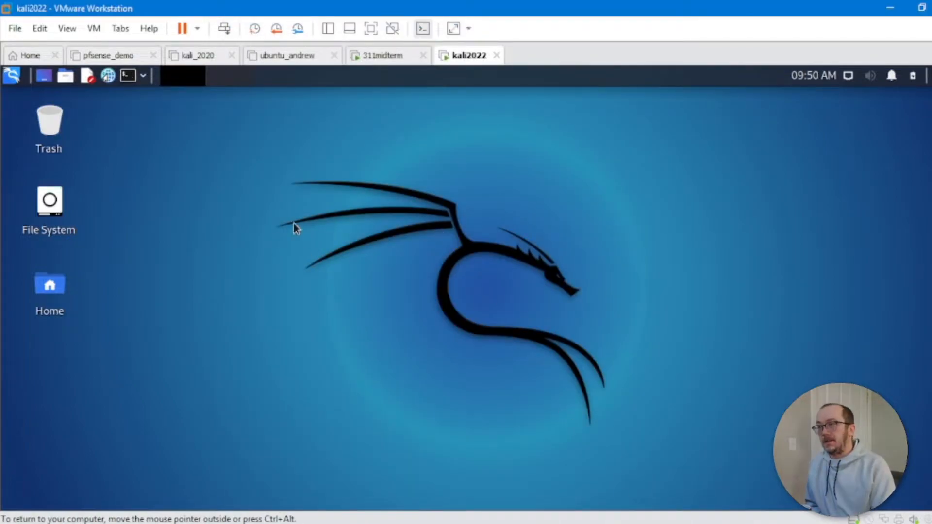
pyautogui.write('init 0')
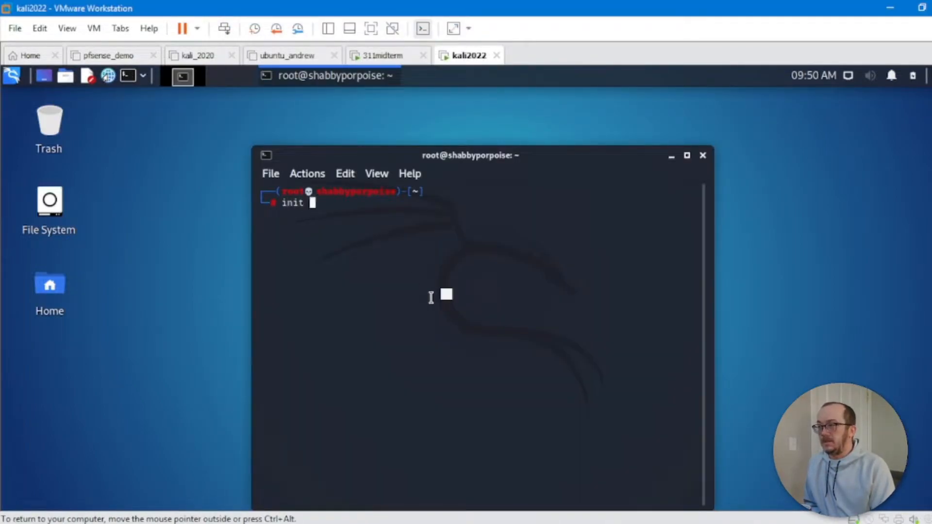
pyautogui.press('Return')
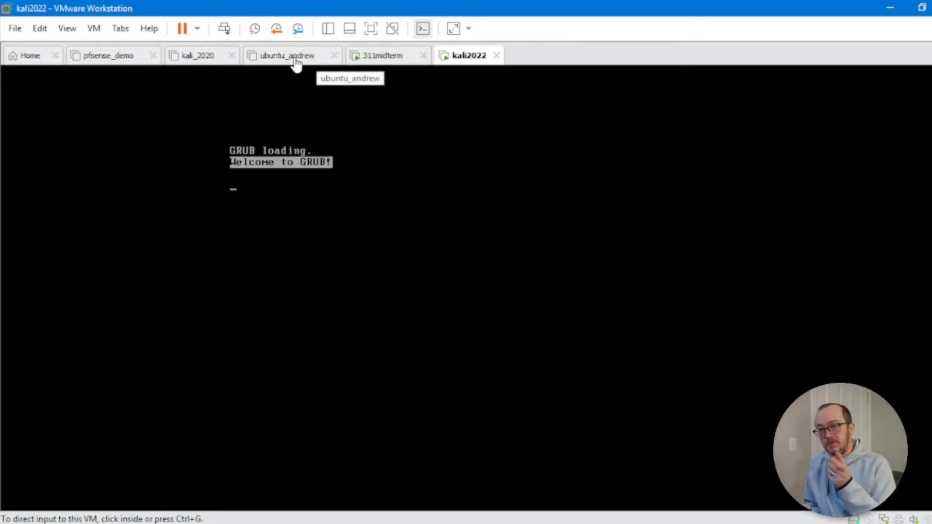
pyautogui.click(376, 58)
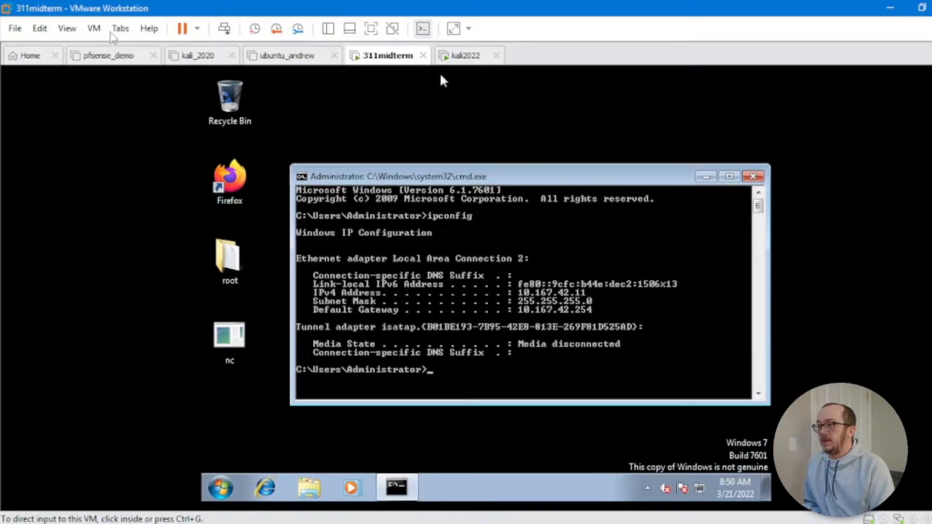
# Step: Connect the 311midterm Windows 7 VM's network adapter to VMnet2 (Host-only)
pyautogui.click(94, 28)
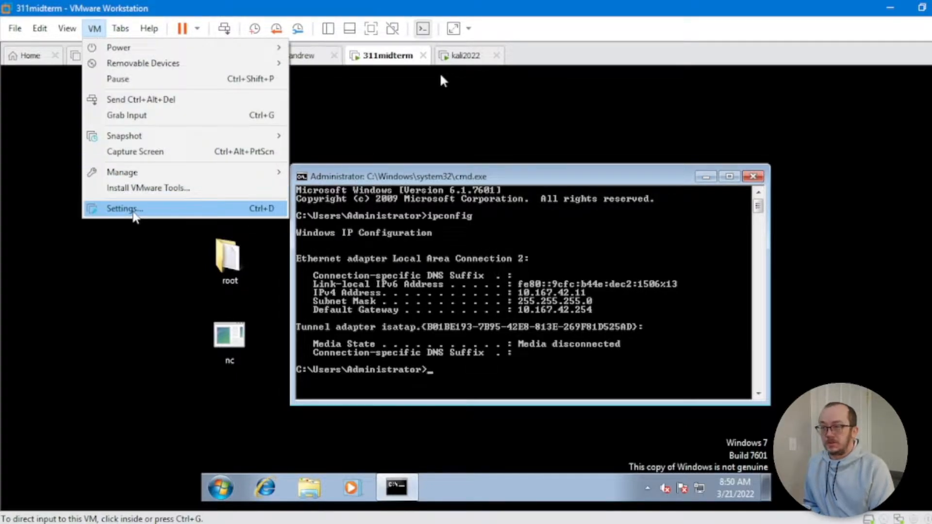
pyautogui.click(133, 214)
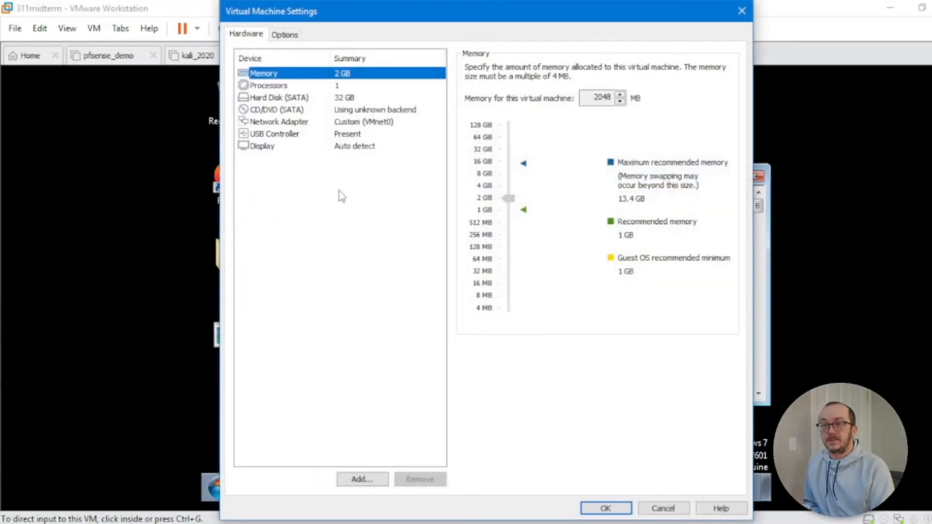
pyautogui.click(358, 123)
pyautogui.click(484, 203)
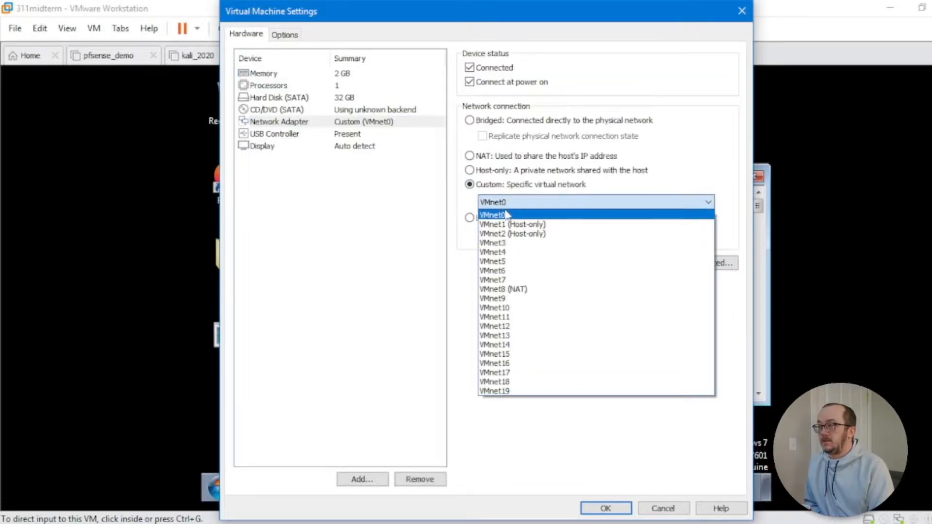
pyautogui.click(510, 235)
pyautogui.click(615, 508)
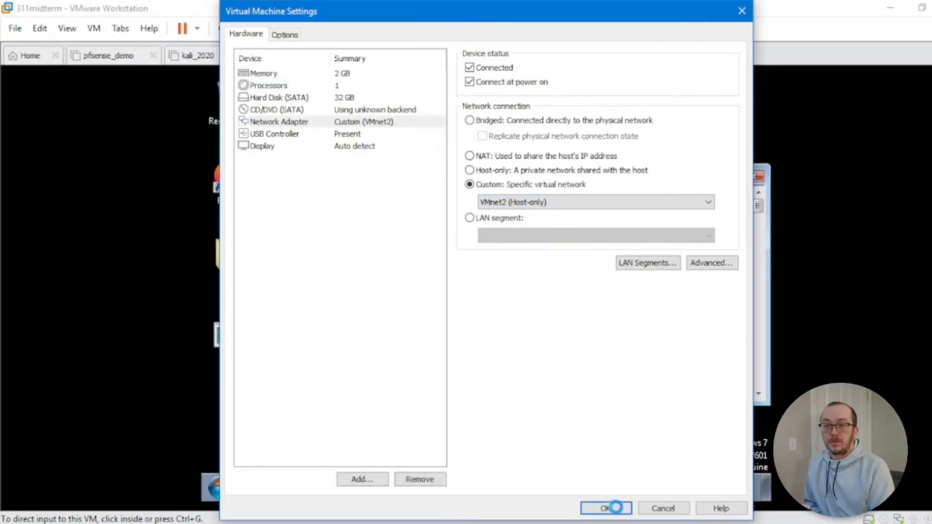
# Step: Restart Windows 7 from the Start menu's shutdown options
pyautogui.click(222, 487)
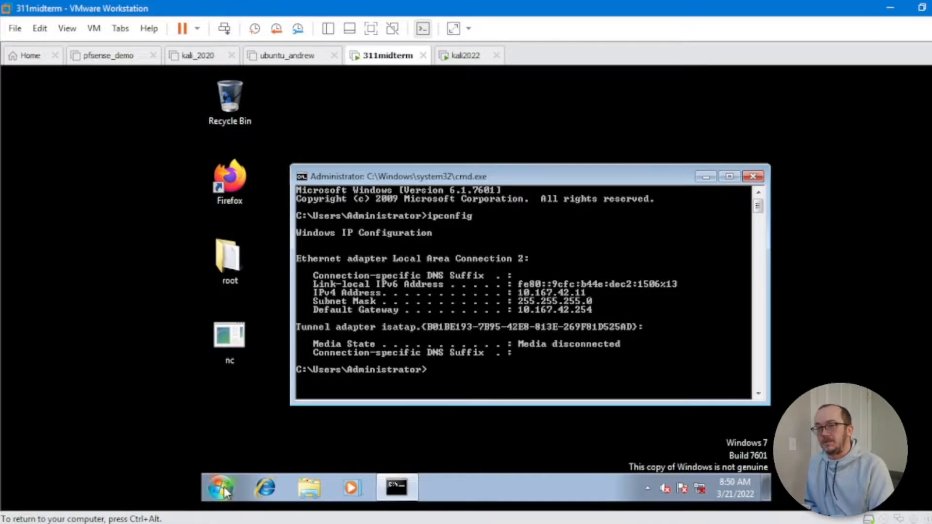
pyautogui.click(222, 487)
pyautogui.click(453, 449)
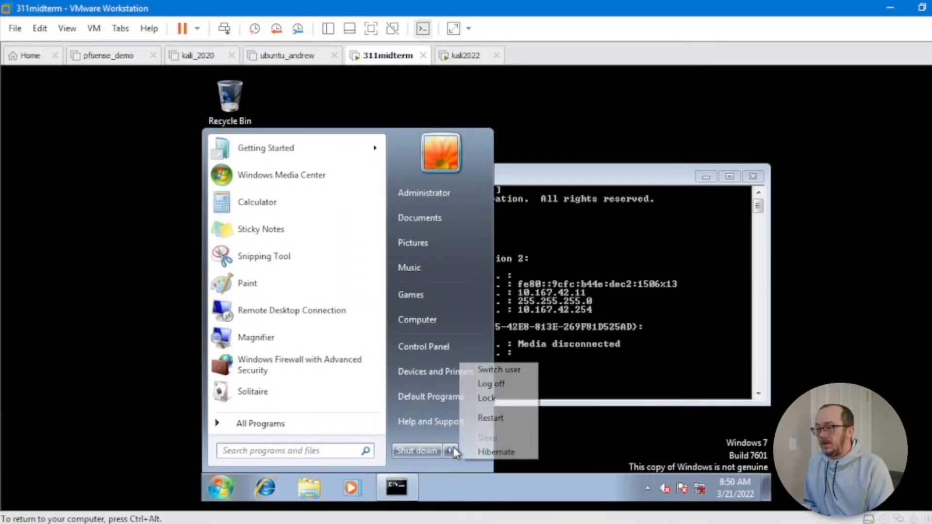
pyautogui.click(492, 418)
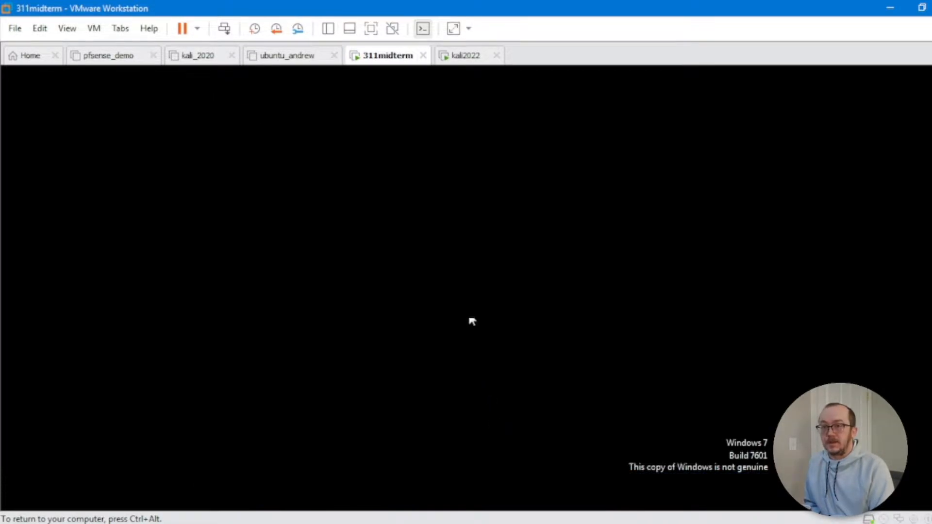
pyautogui.hotkey('ctrl', 'alt')
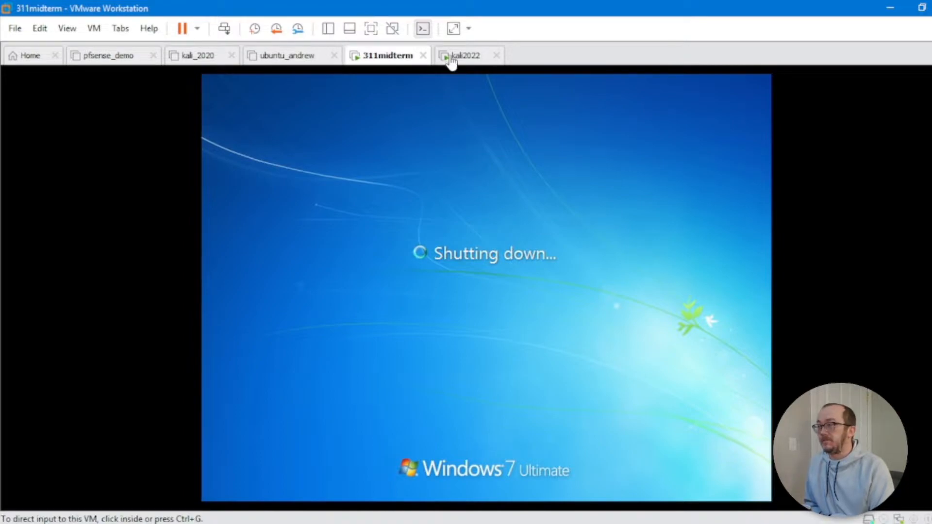
# Step: Log into the kali2022 VM as root with the account password
pyautogui.click(459, 56)
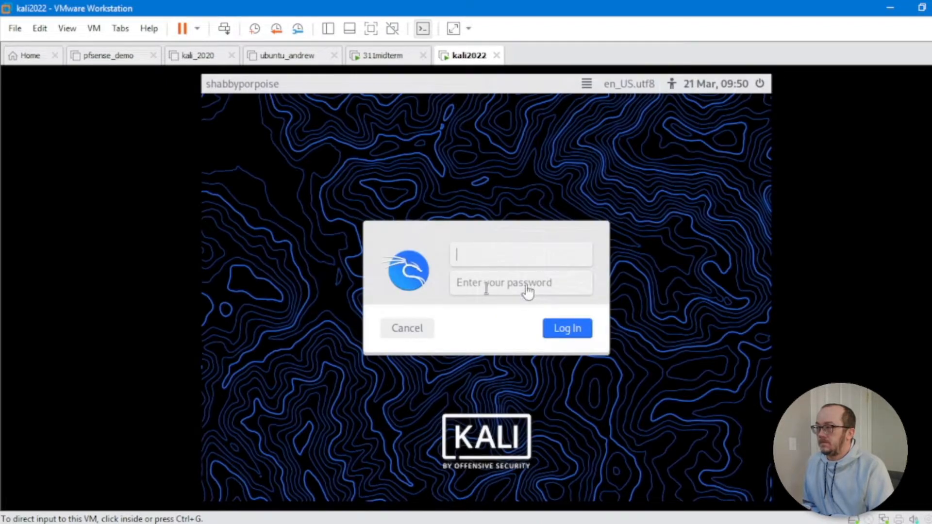
pyautogui.click(496, 257)
pyautogui.write('root')
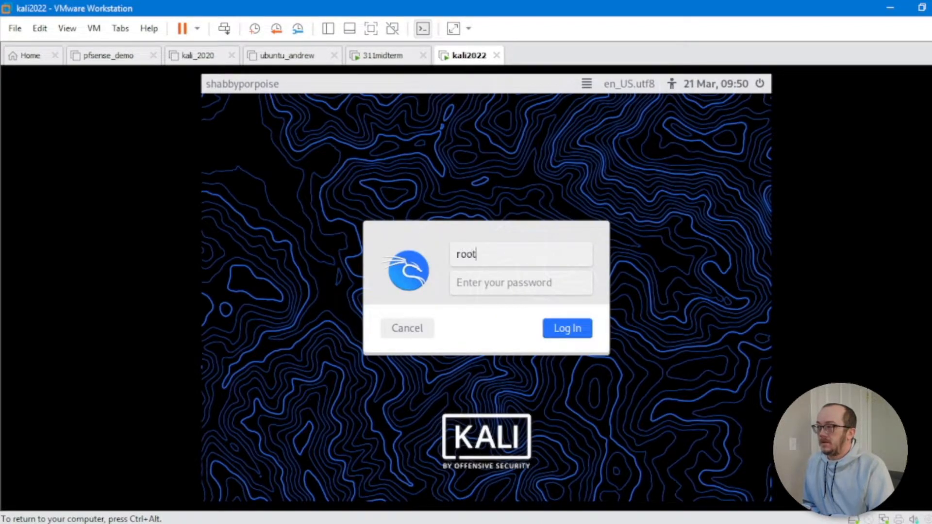
pyautogui.press('Tab')
pyautogui.write('*********')
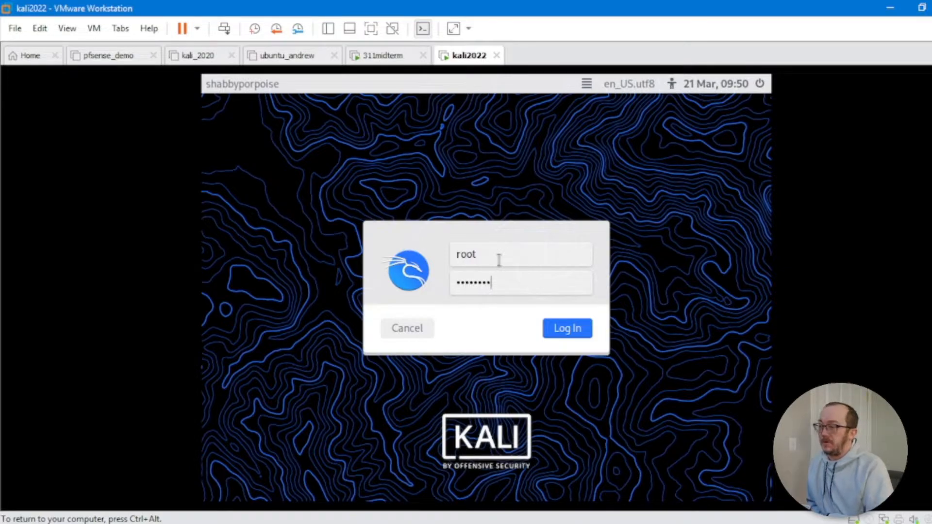
pyautogui.press('Return')
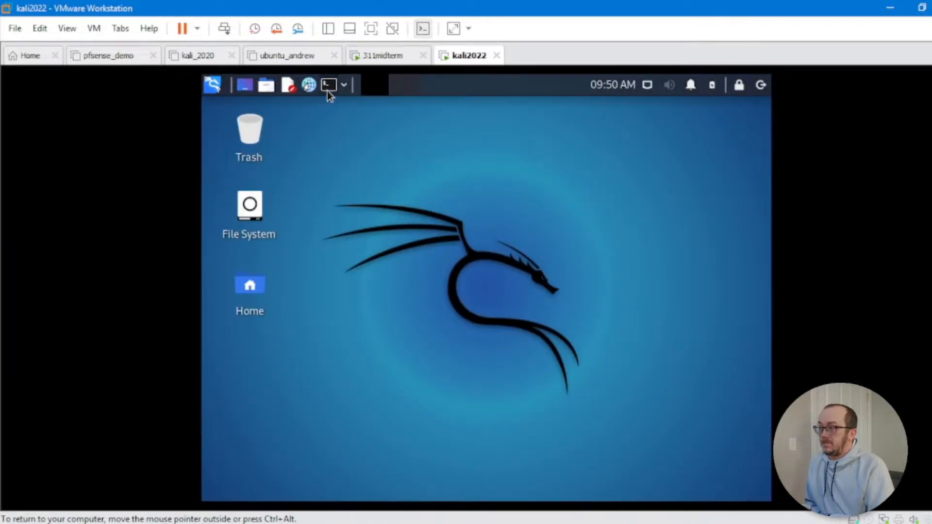
# Step: Run ip a in a Kali terminal to confirm its address on 192.168.245.0/24
pyautogui.click(328, 88)
pyautogui.write('ip a')
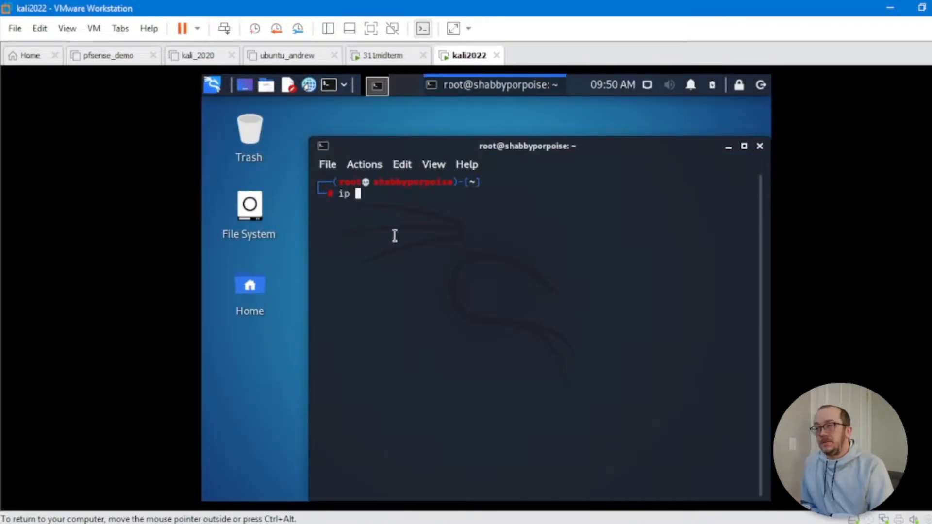
pyautogui.press('Return')
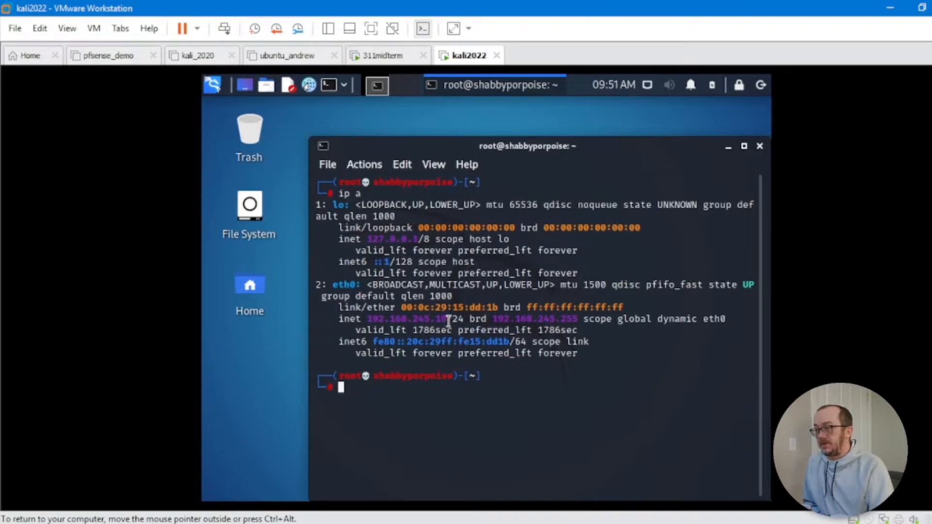
pyautogui.moveTo(448, 321); pyautogui.dragTo(412, 320)
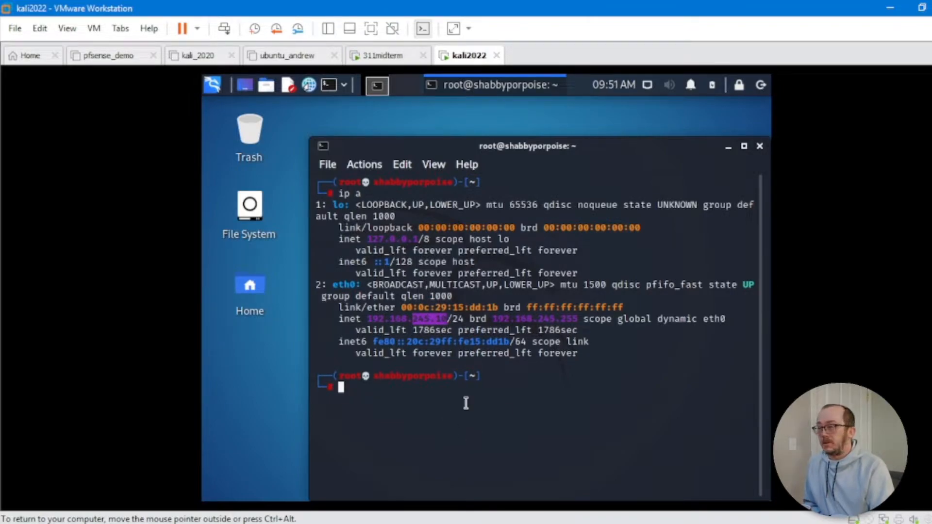
pyautogui.click(383, 56)
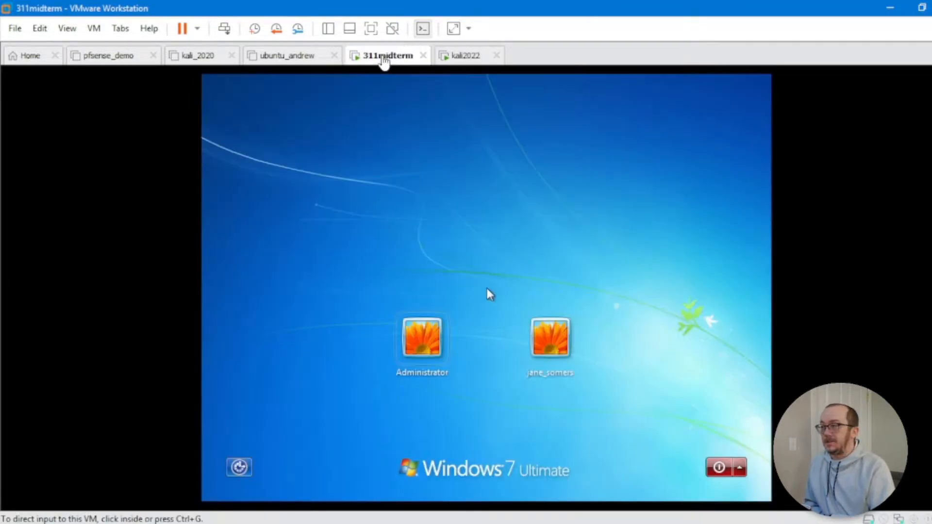
# Step: Log in to the Windows 7 VM as Administrator with its password and dismiss the activation prompt
pyautogui.click(443, 381)
pyautogui.click(423, 340)
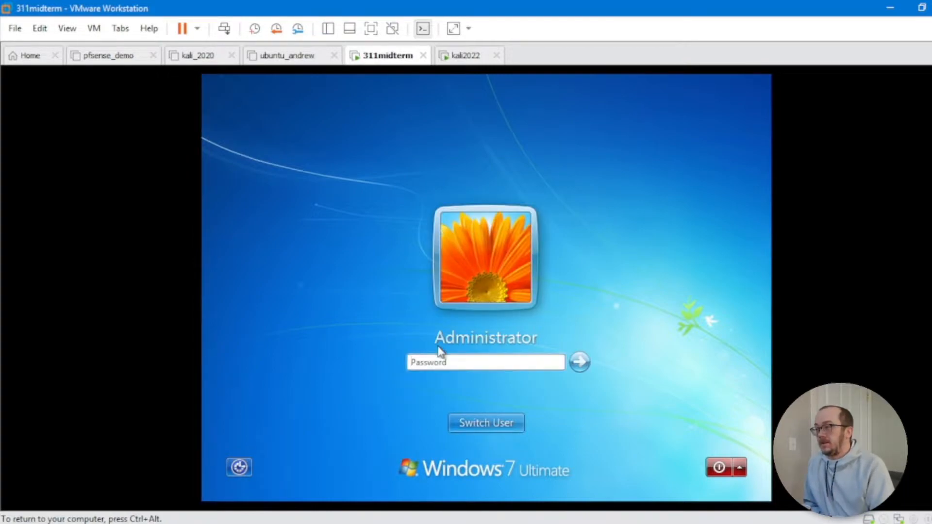
pyautogui.write('1234')
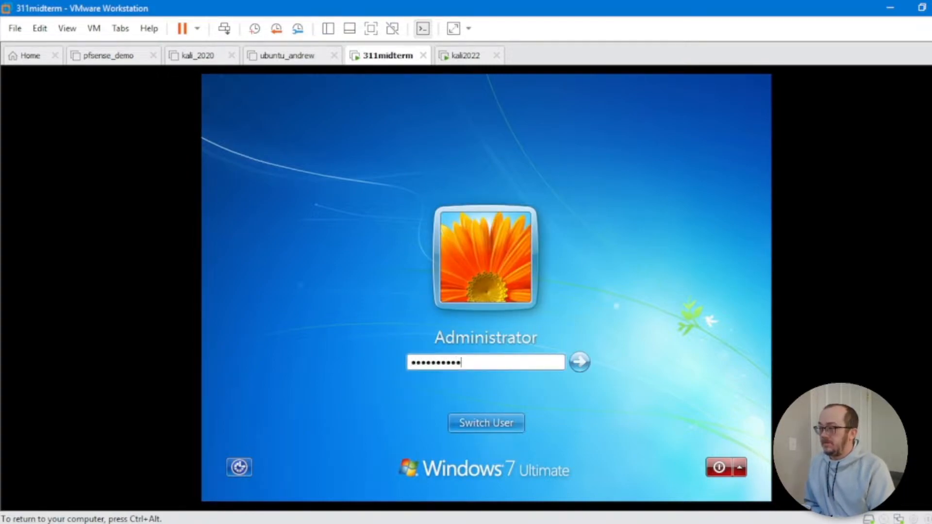
pyautogui.press('Return')
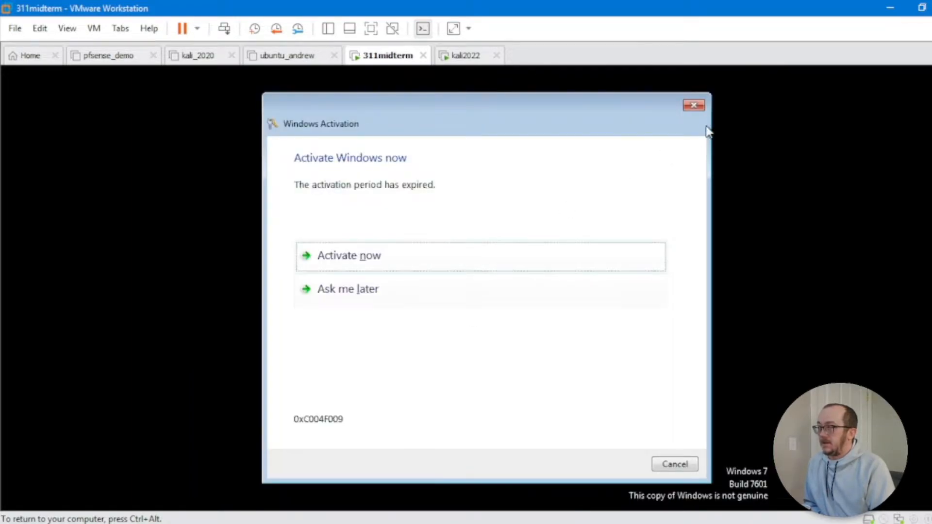
pyautogui.click(695, 106)
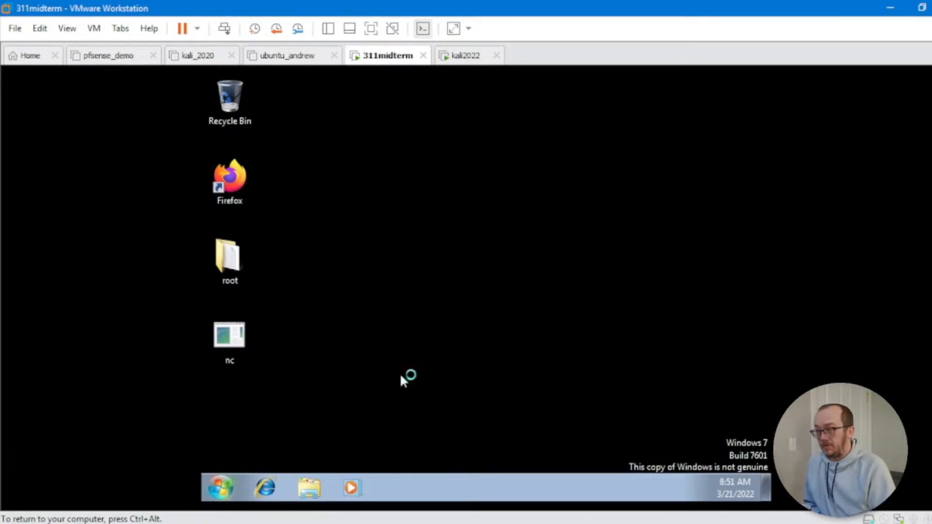
# Step: Run ipconfig in a command prompt to show IPv4 192.168.245.11, then return to kali2022
pyautogui.press('super')
pyautogui.write('cmd')
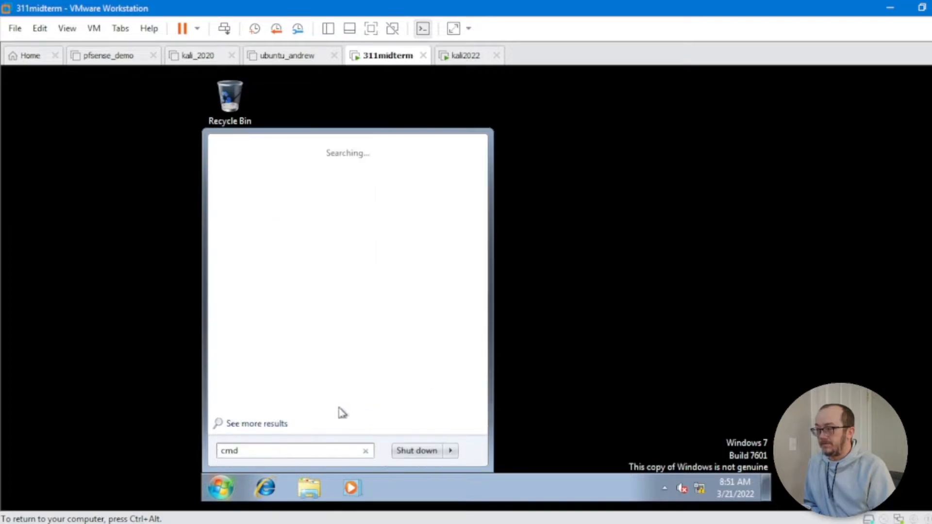
pyautogui.click(247, 168)
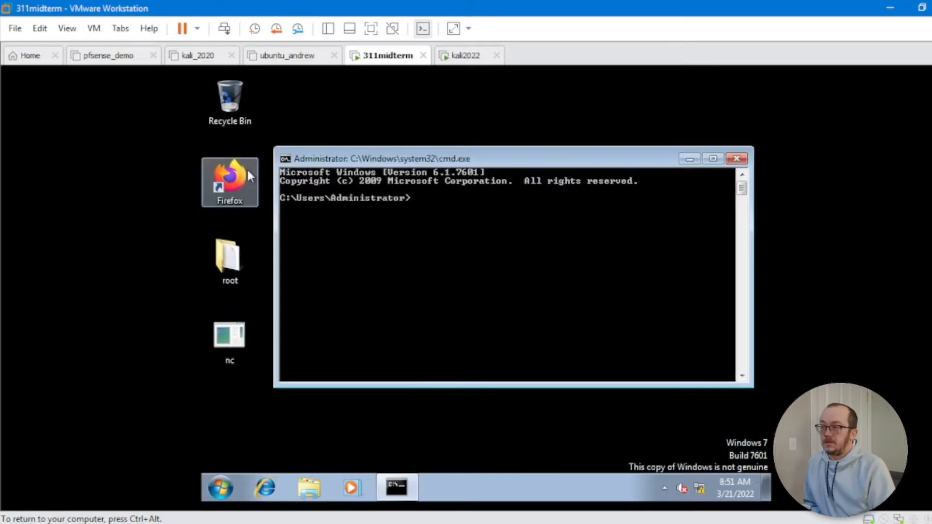
pyautogui.write('ipc')
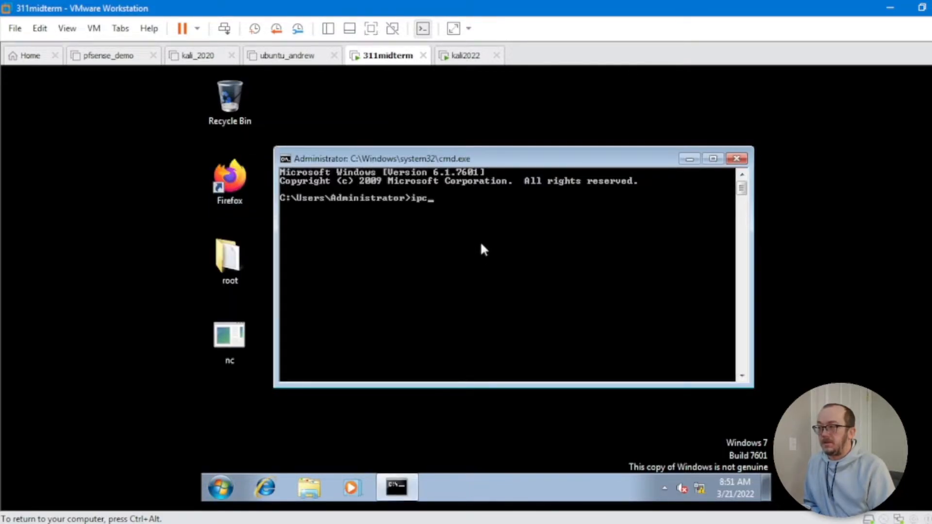
pyautogui.write('onfig')
pyautogui.press('Return')
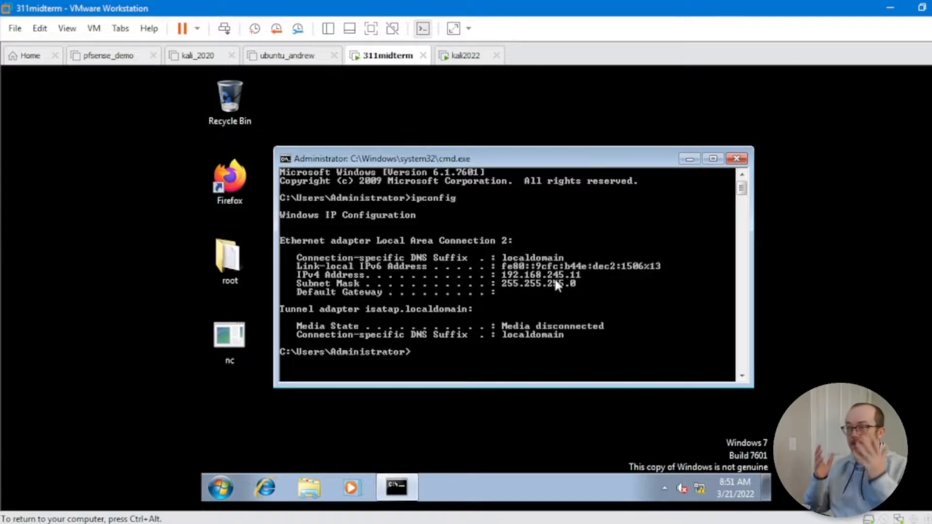
pyautogui.click(454, 56)
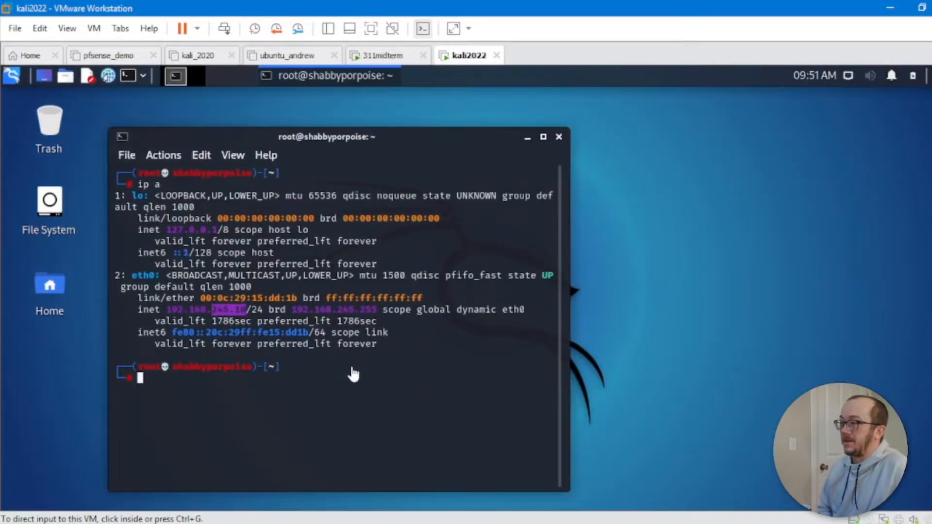
# Step: Ping 192.168.245.11 from the Kali terminal, stopping after 6 packets all lost, and highlight Kali's address
pyautogui.moveTo(369, 141); pyautogui.dragTo(425, 120)
pyautogui.click(271, 375)
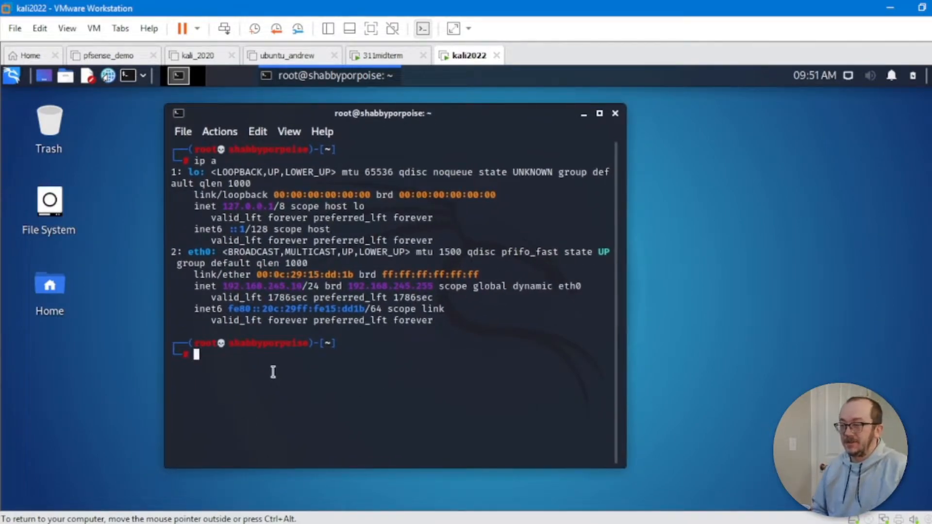
pyautogui.write('ping ')
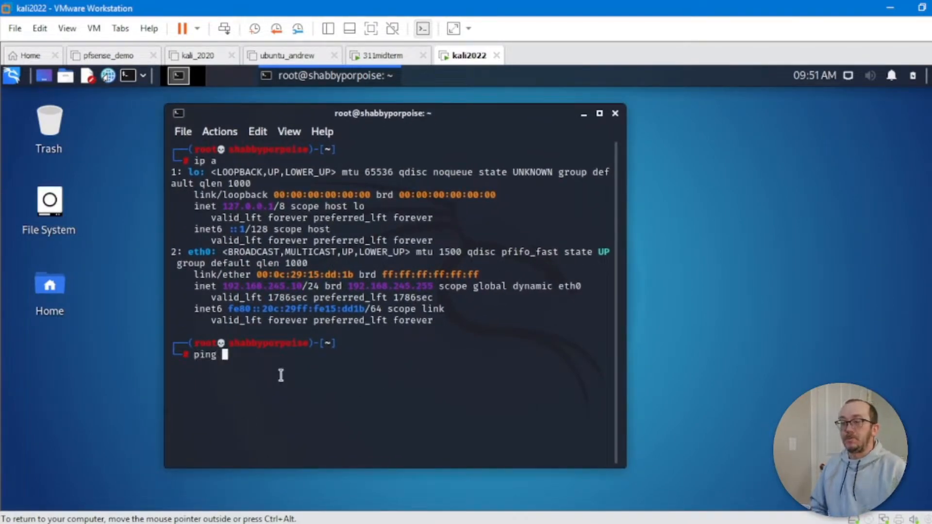
pyautogui.write('192.168')
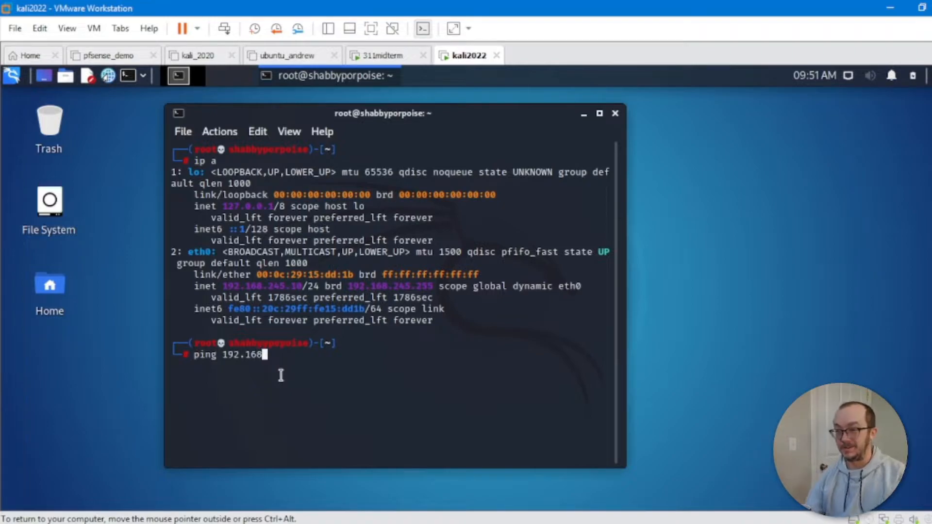
pyautogui.write('.245.')
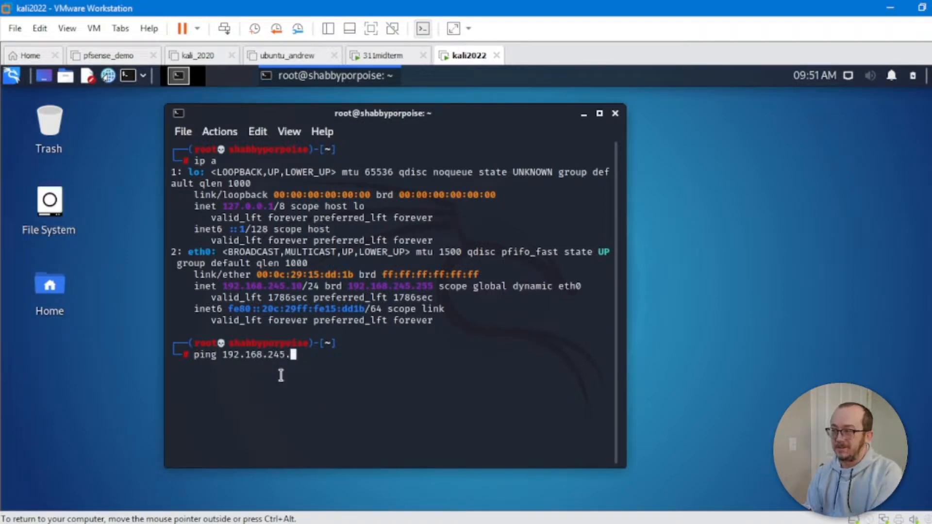
pyautogui.write('11')
pyautogui.press('Return')
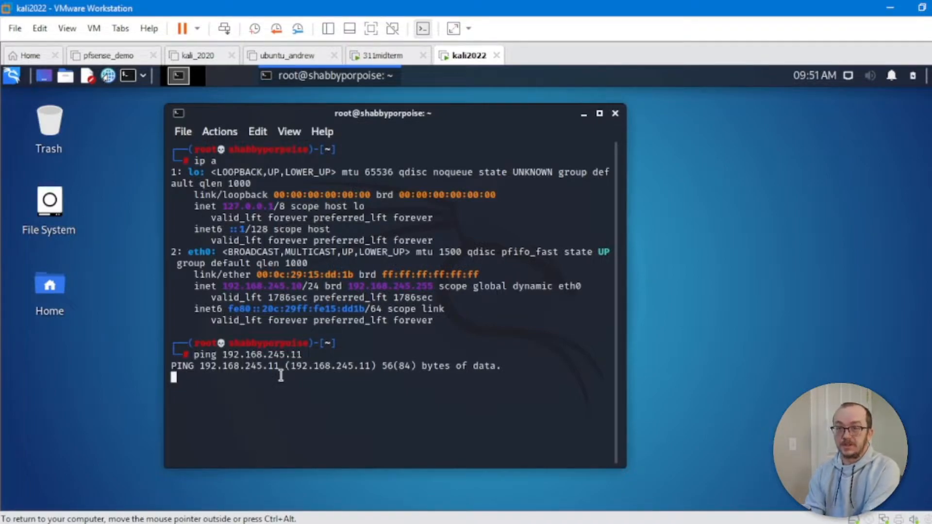
pyautogui.hotkey('ctrl', 'c')
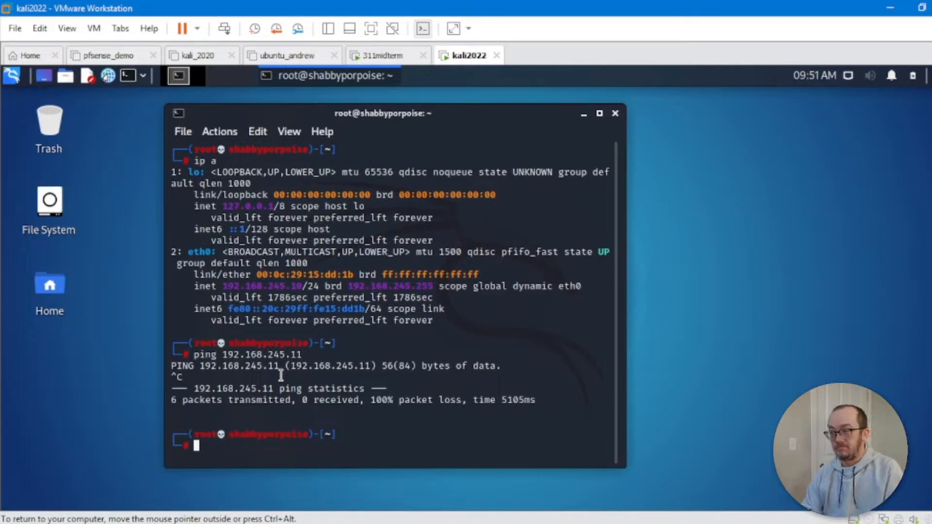
pyautogui.moveTo(305, 286); pyautogui.dragTo(293, 287)
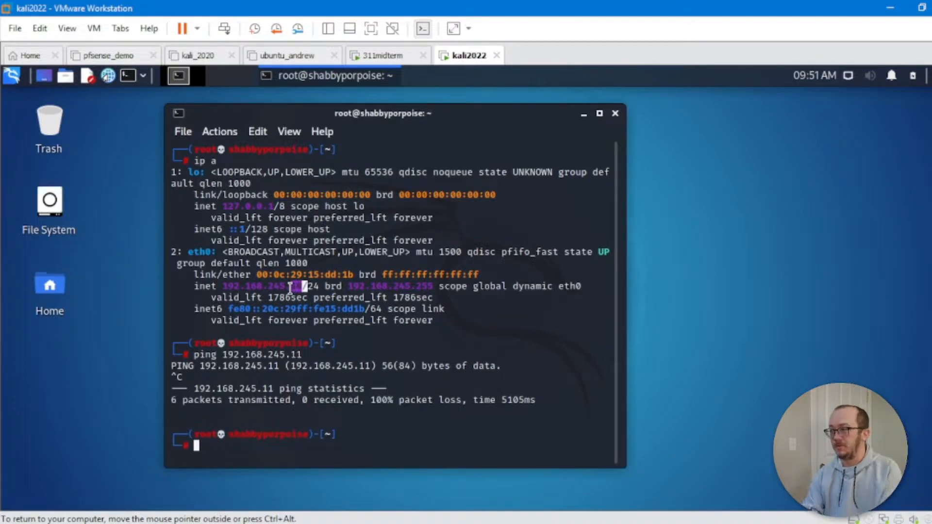
# Step: From the 311midterm cmd window, ping 192.168.245.10 for 4 of 4 replies, then release input from the VM
pyautogui.click(378, 59)
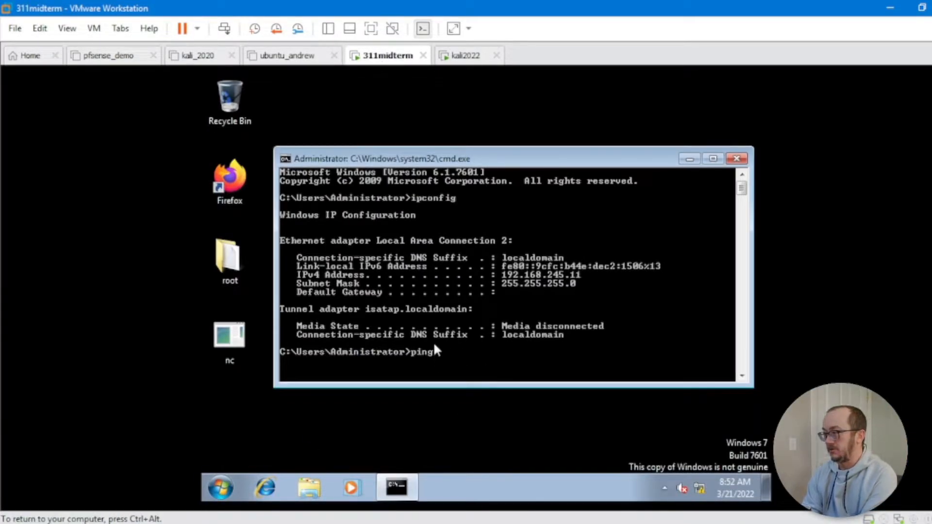
pyautogui.write('2.16')
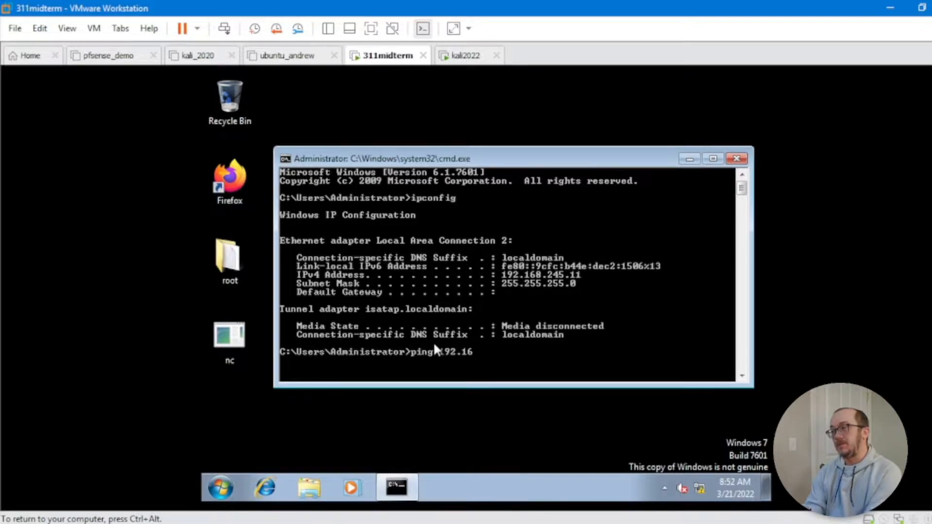
pyautogui.write('8.')
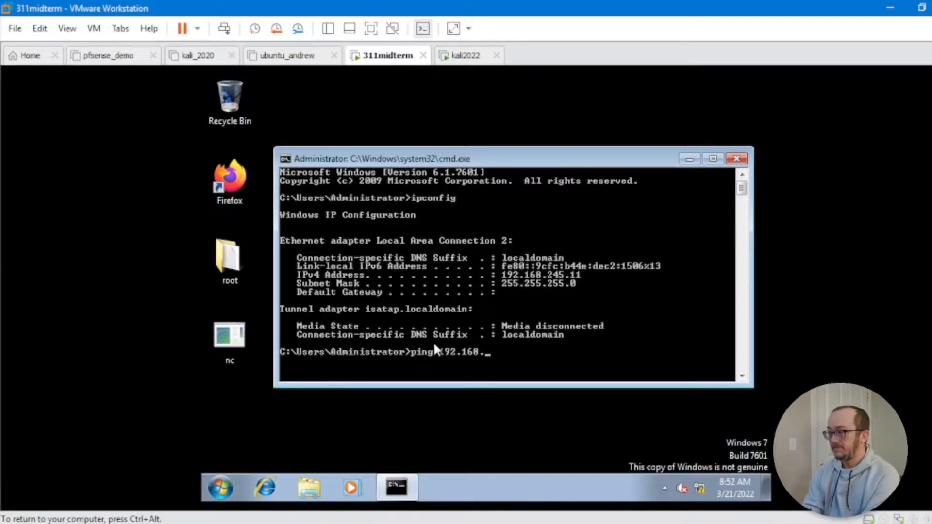
pyautogui.write('245.10')
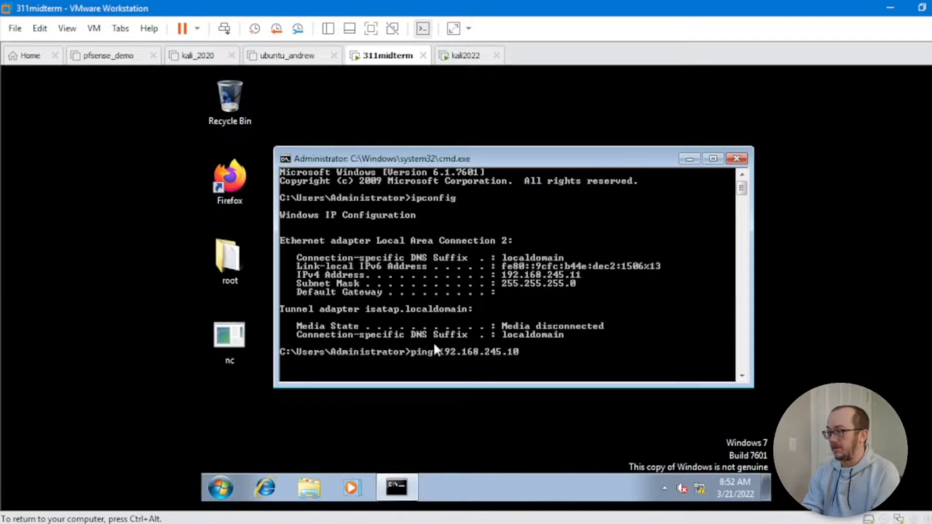
pyautogui.press('Return')
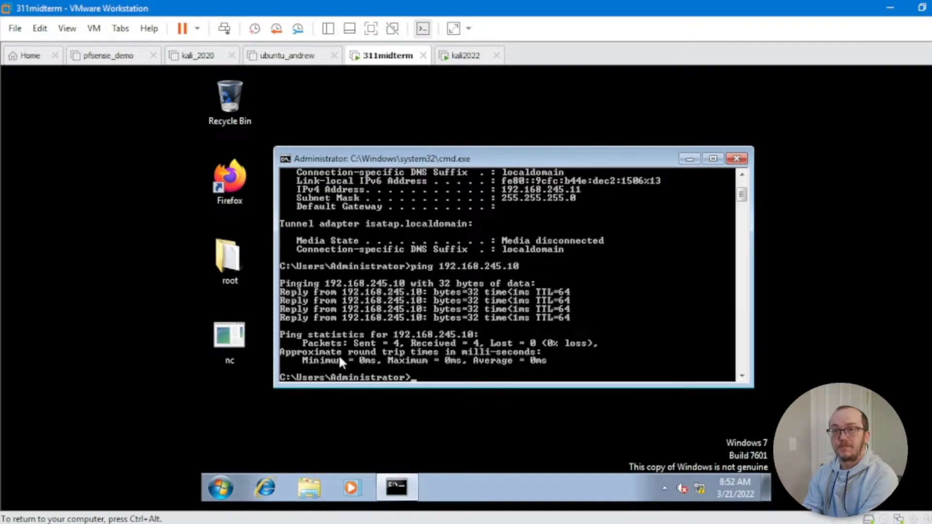
pyautogui.hotkey('ctrl', 'alt')
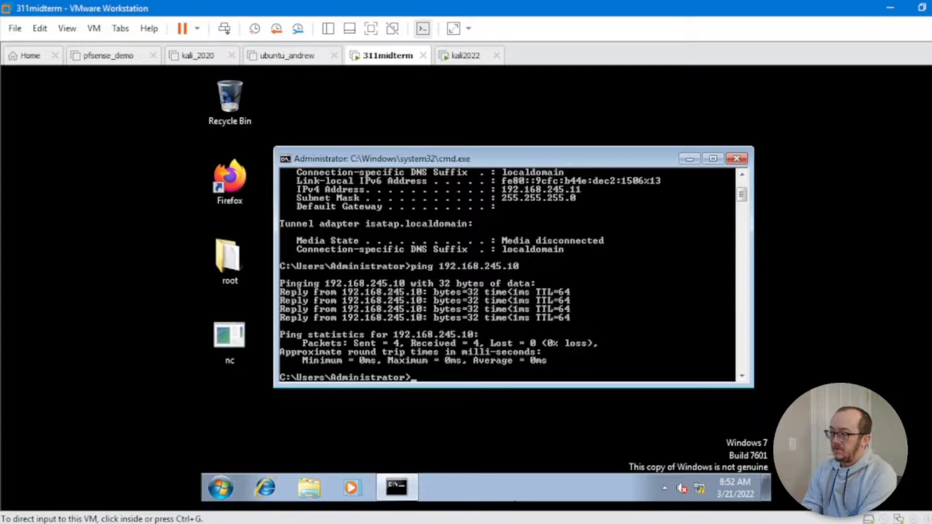
pyautogui.moveTo(527, 522)
pyautogui.click(534, 355)
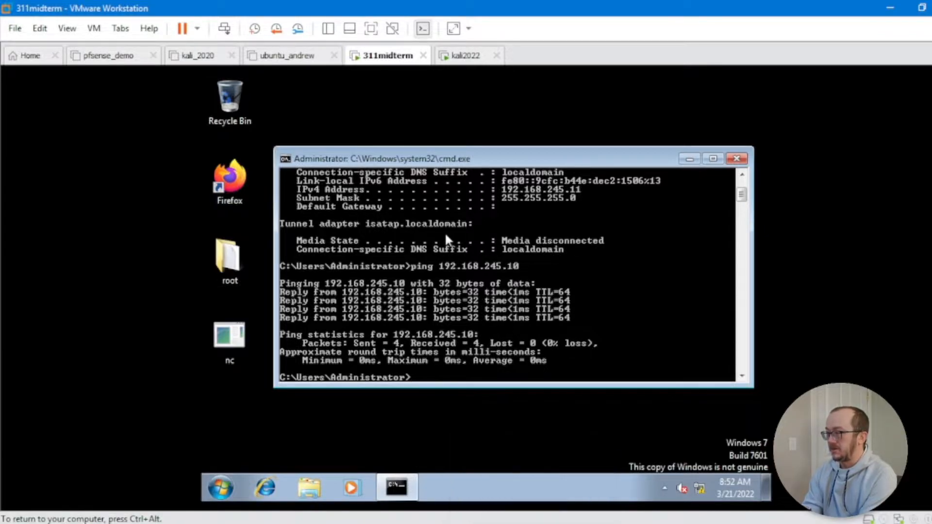
pyautogui.hotkey('ctrl', 'alt')
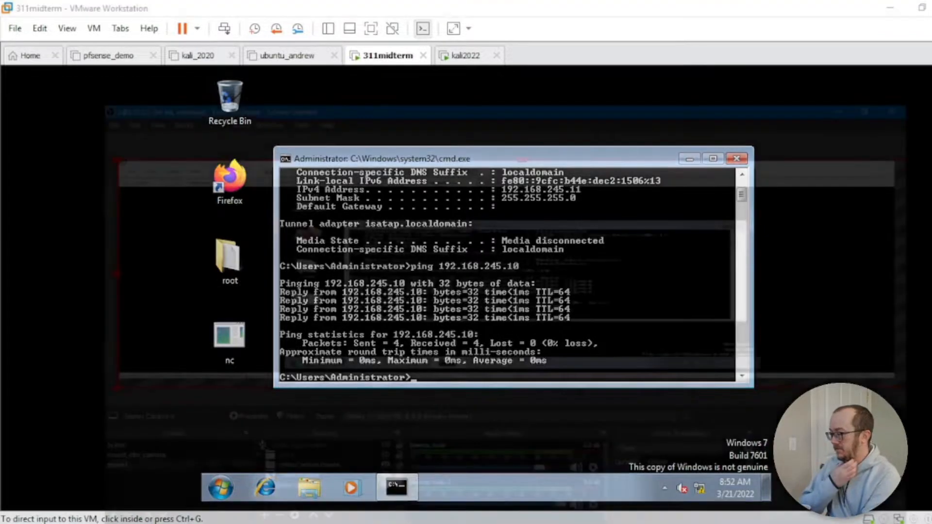
# Step: Launch Wireshark from the Start search and begin a live capture on VMware Network Adapter VMnet2
pyautogui.press('super')
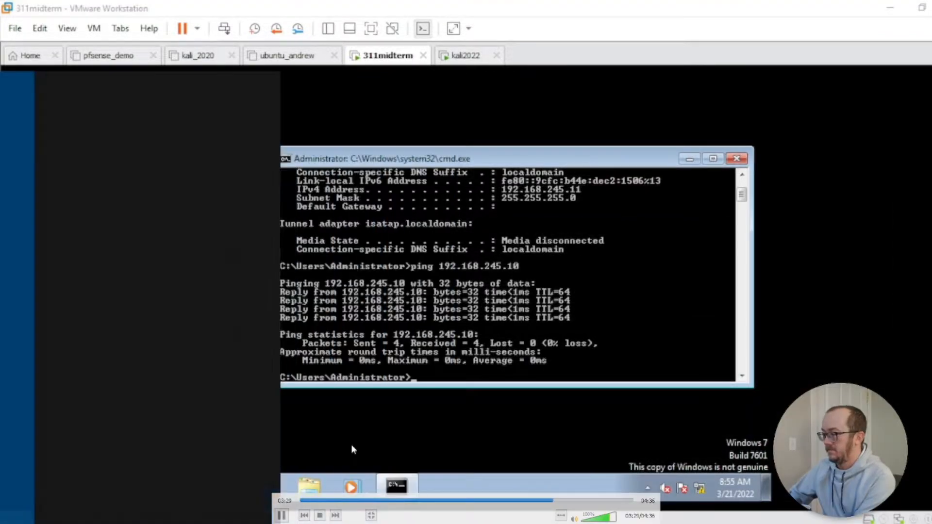
pyautogui.write('wire')
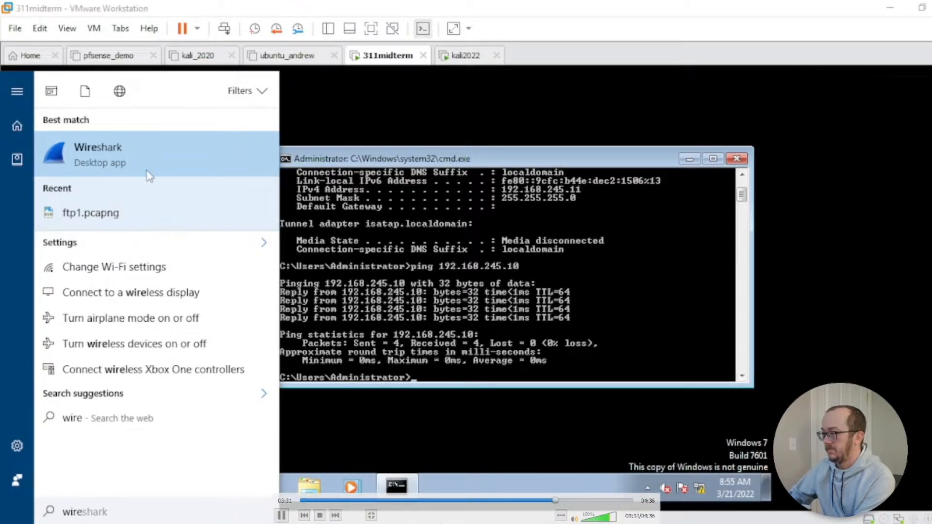
pyautogui.click(138, 150)
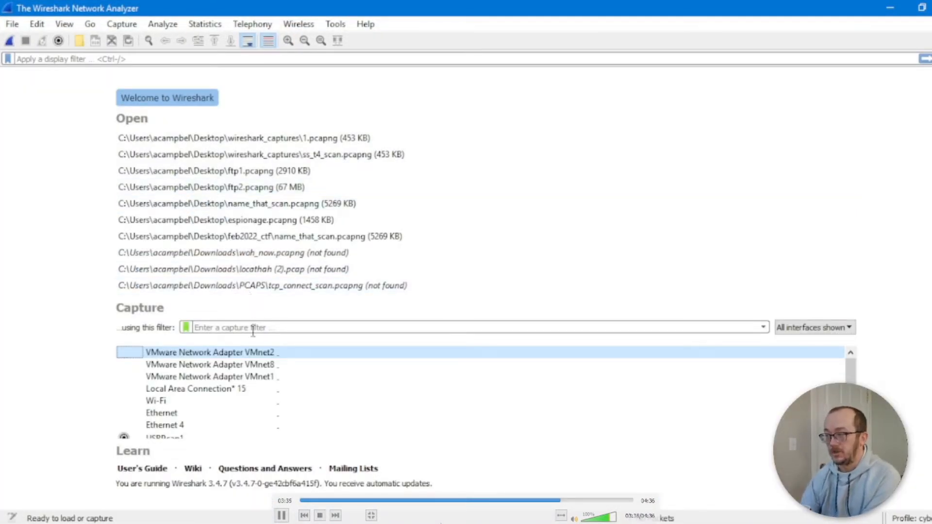
pyautogui.doubleClick(265, 357)
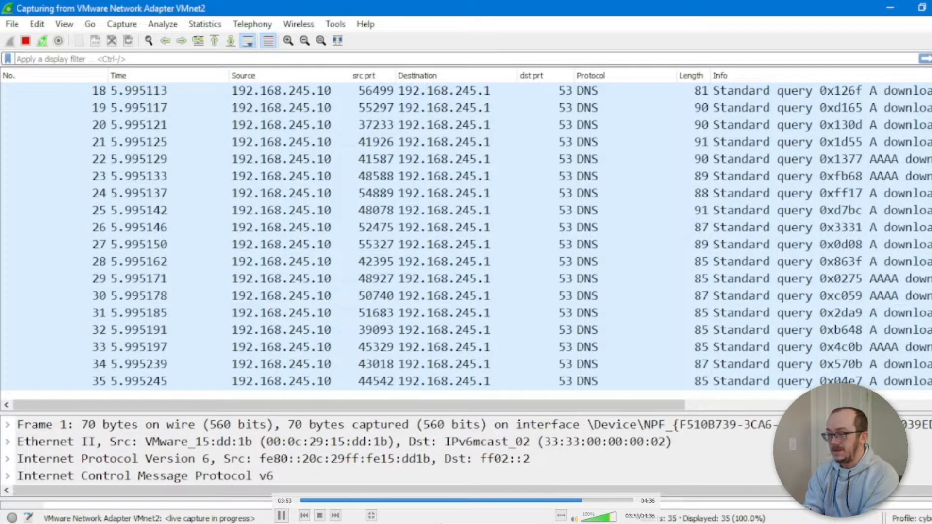
# Step: On kali2022, clear the terminal and rerun ip a, confirming eth0 at 192.168.245.10/24
pyautogui.moveTo(384, 523)
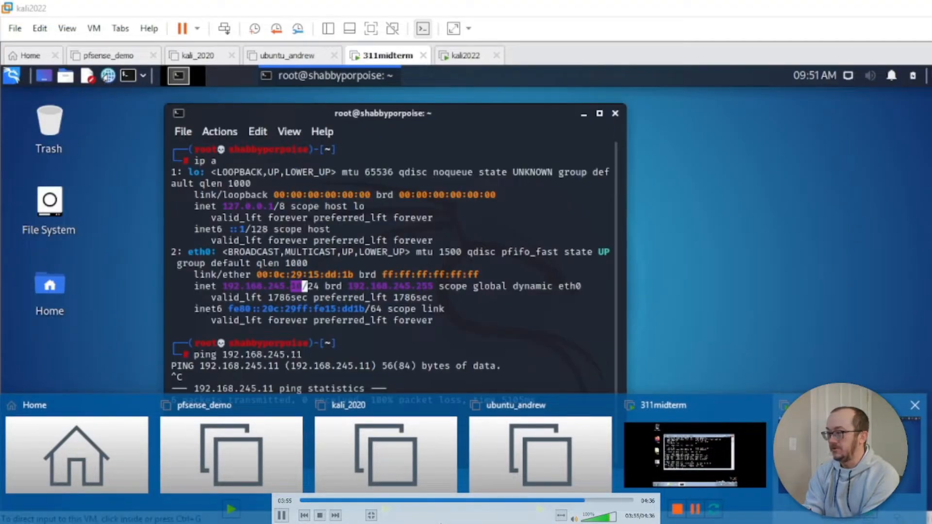
pyautogui.click(845, 456)
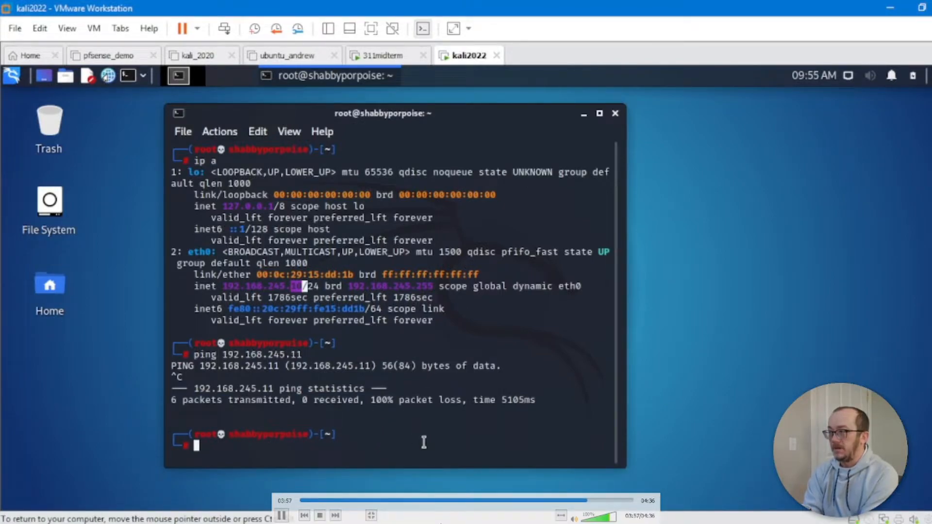
pyautogui.write('hping3')
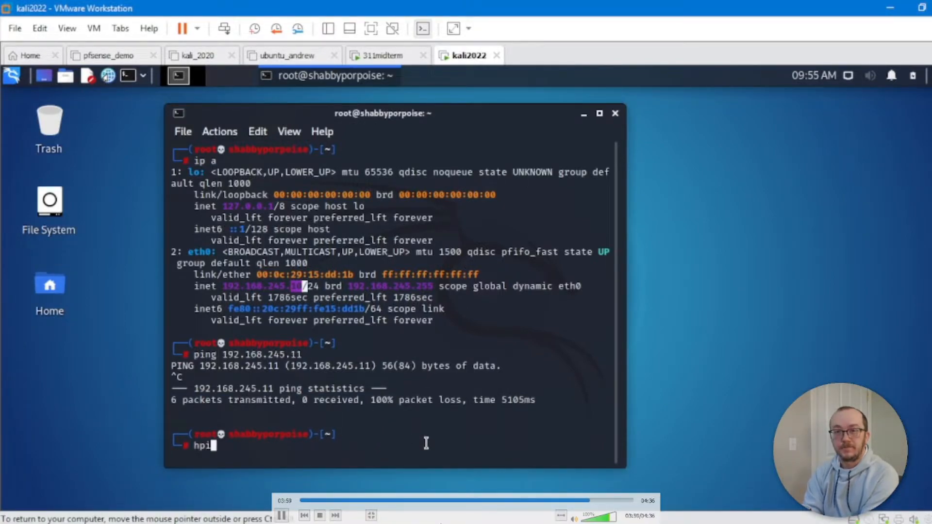
pyautogui.press('BackSpace')
pyautogui.press('BackSpace')
pyautogui.press('BackSpace')
pyautogui.press('BackSpace')
pyautogui.press('BackSpace')
pyautogui.press('BackSpace')
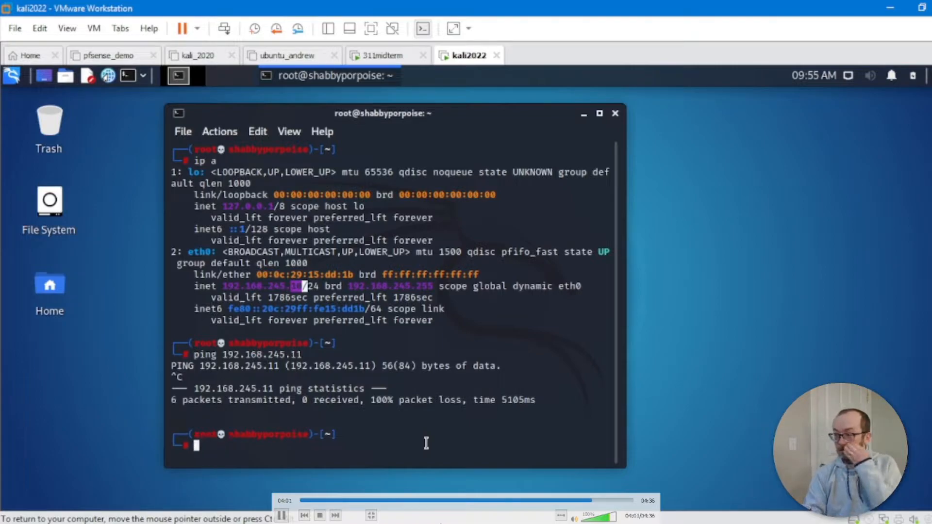
pyautogui.write('clear')
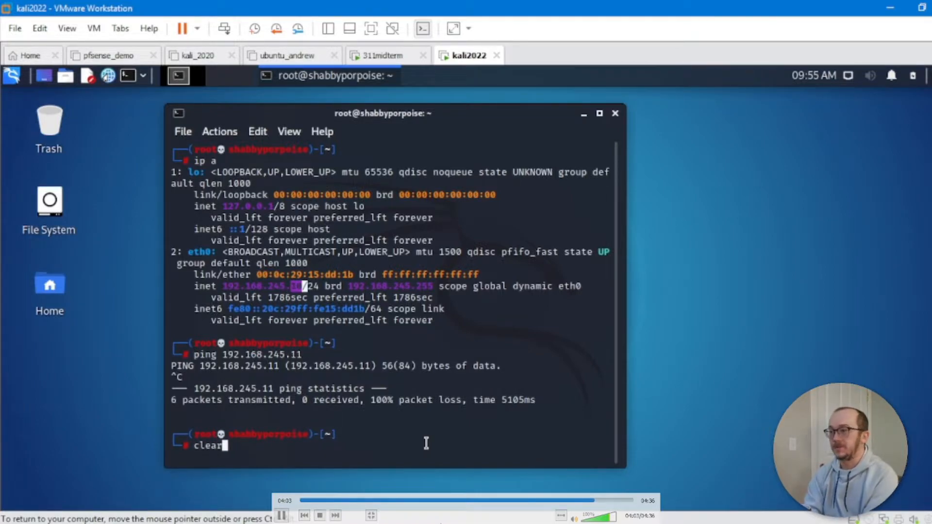
pyautogui.press('Return')
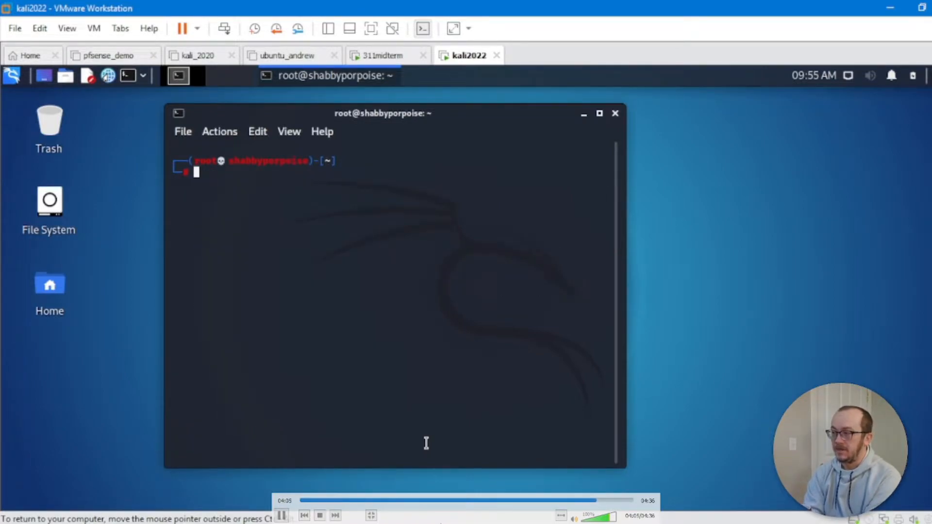
pyautogui.write('ip a')
pyautogui.press('Return')
pyautogui.write('hping3')
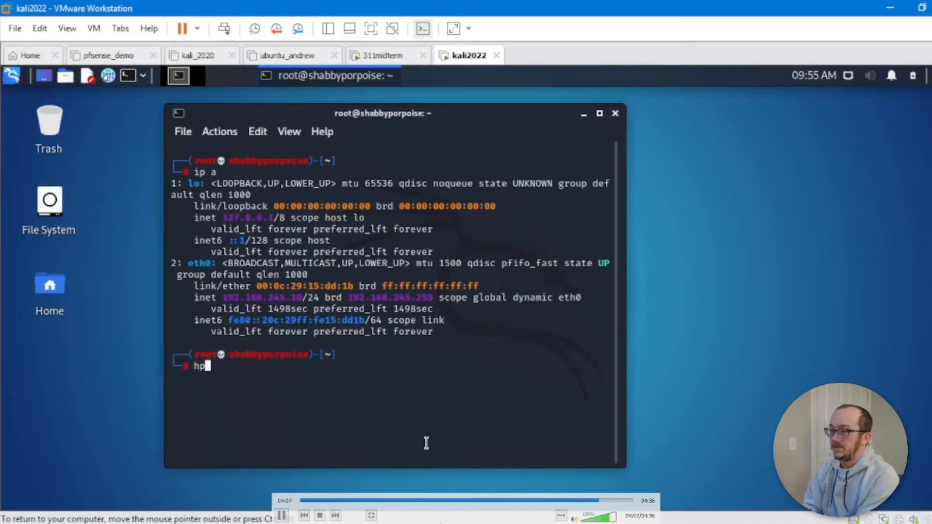
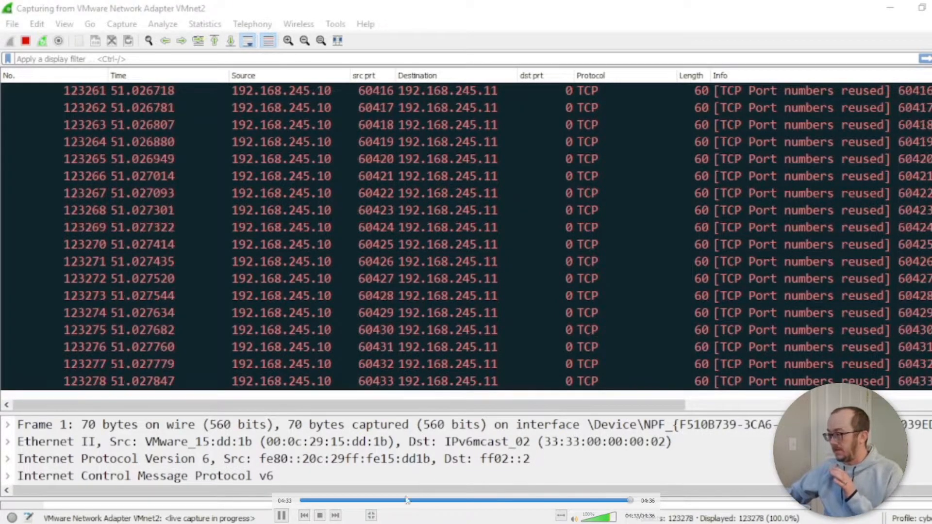
pyautogui.click(284, 518)
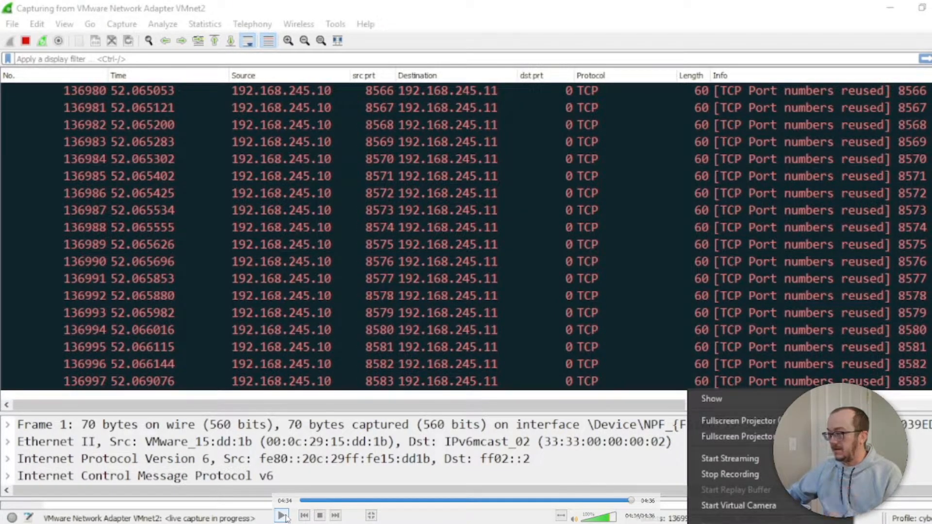
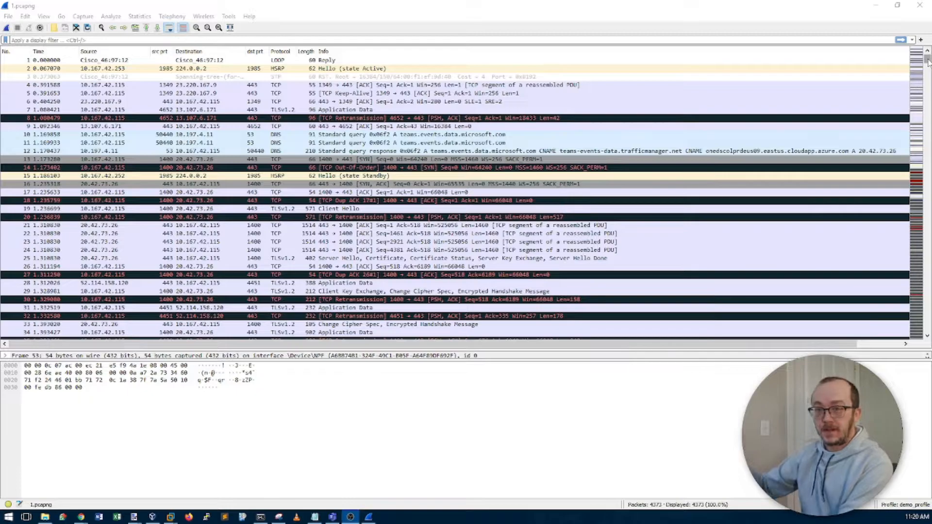
# Step: Scroll through the 4373 SYN-probe packets of 1.pcapng, then bring up the Statistics menu
pyautogui.moveTo(928, 61); pyautogui.dragTo(928, 64)
pyautogui.scroll(-14, 888, 112)
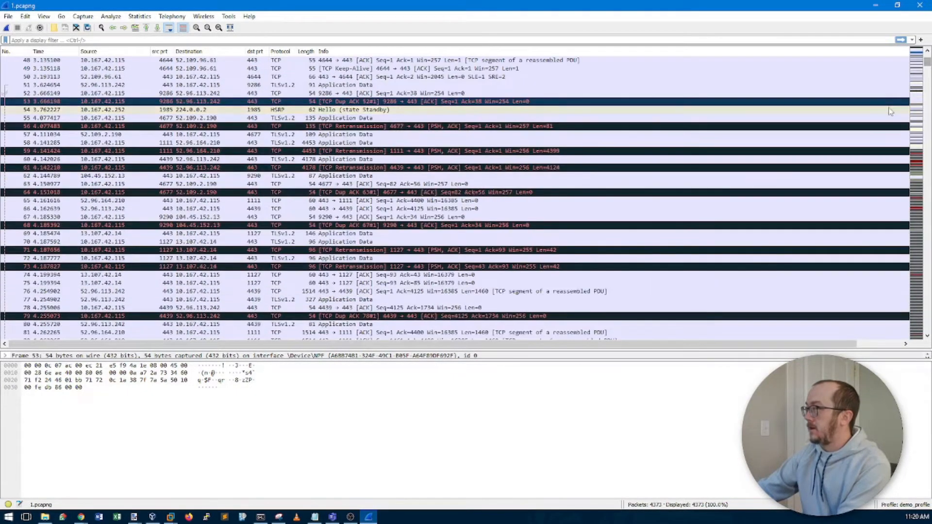
pyautogui.scroll(-3, 887, 113)
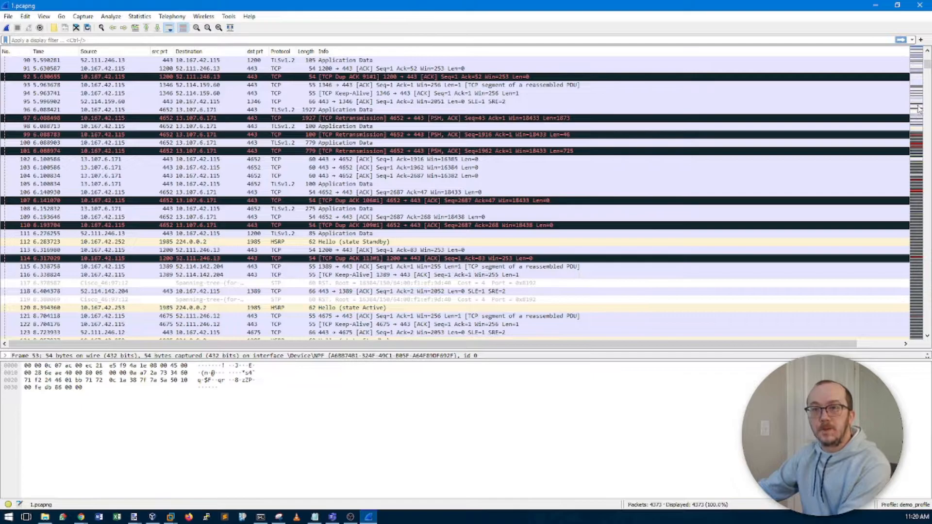
pyautogui.scroll(-1, 880, 138)
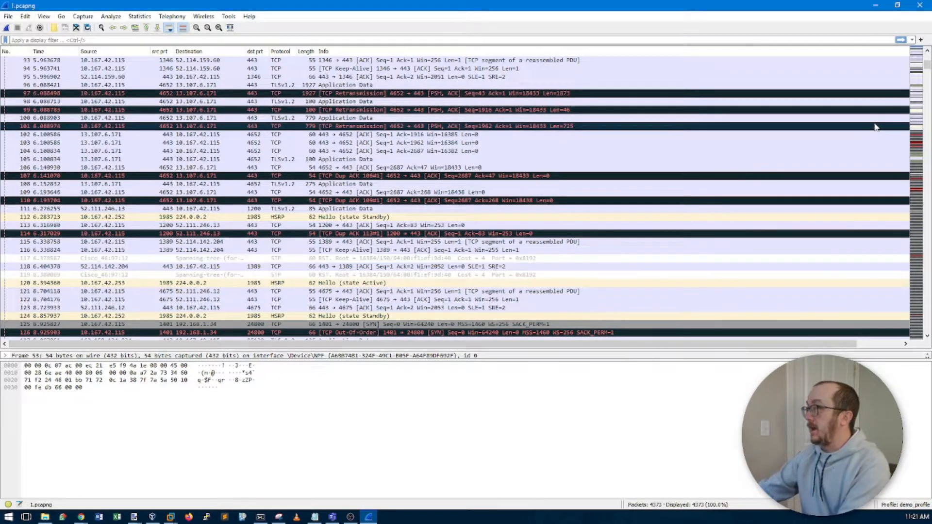
pyautogui.scroll(-7, 875, 128)
pyautogui.scroll(-12, 874, 129)
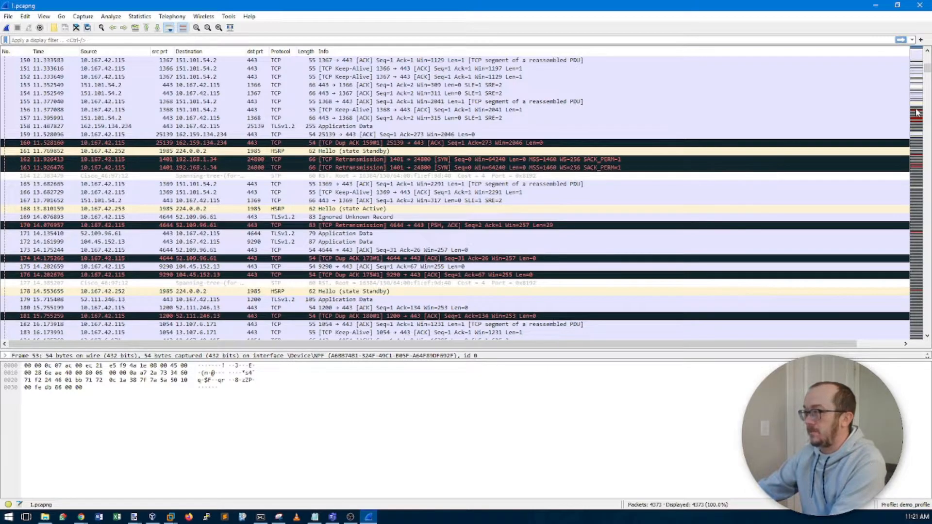
pyautogui.scroll(-18, 916, 112)
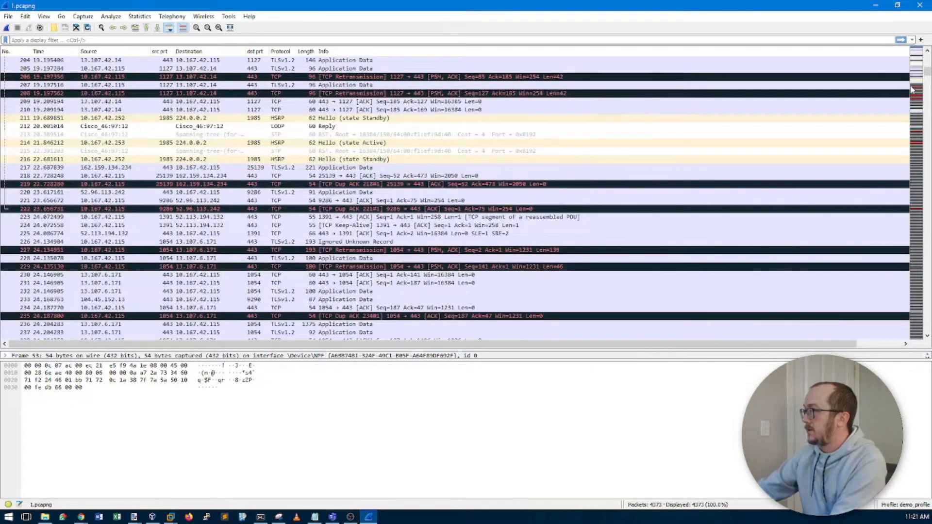
pyautogui.scroll(-14, 911, 89)
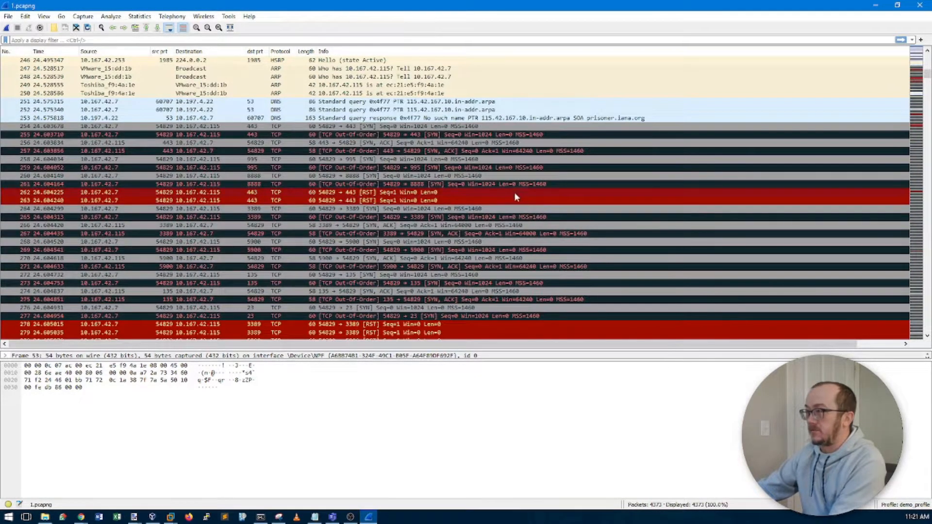
pyautogui.scroll(-11, 516, 197)
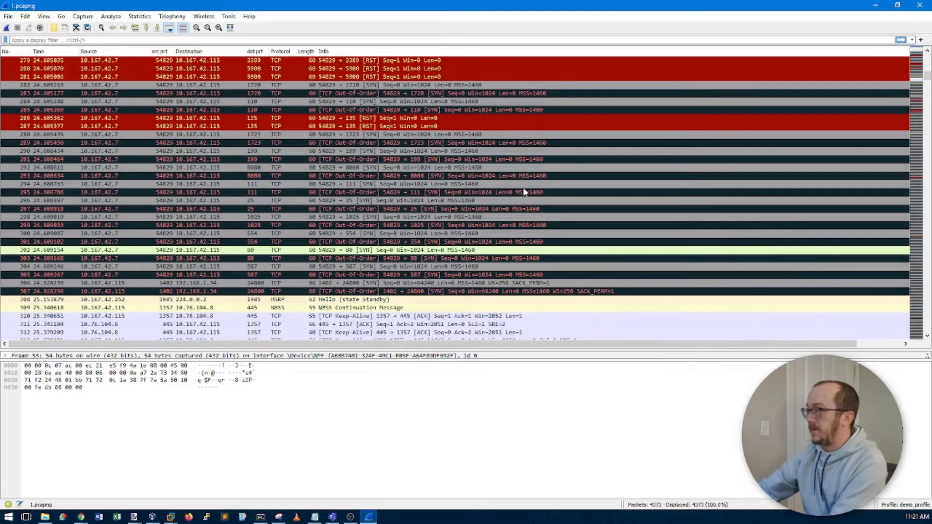
pyautogui.scroll(-20, 523, 192)
pyautogui.scroll(-20, 526, 191)
pyautogui.scroll(-20, 527, 190)
pyautogui.scroll(-16, 526, 189)
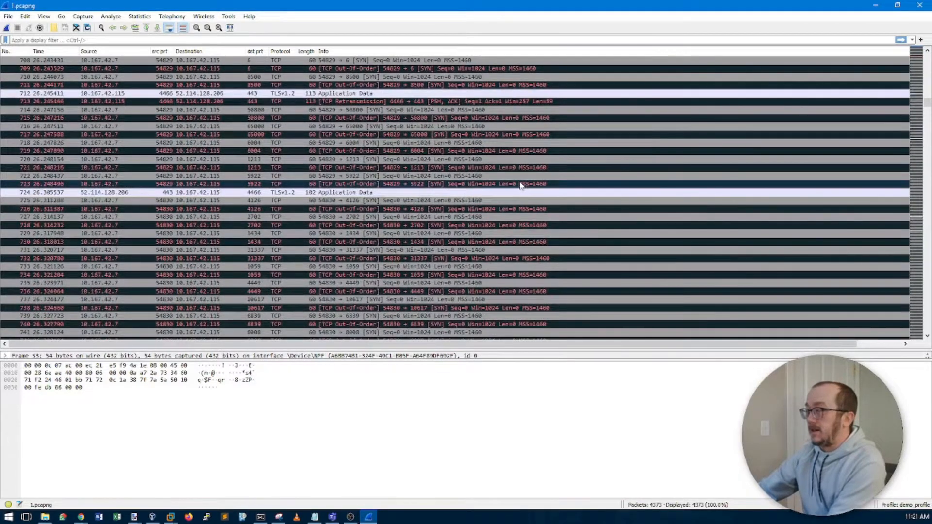
pyautogui.scroll(-20, 521, 186)
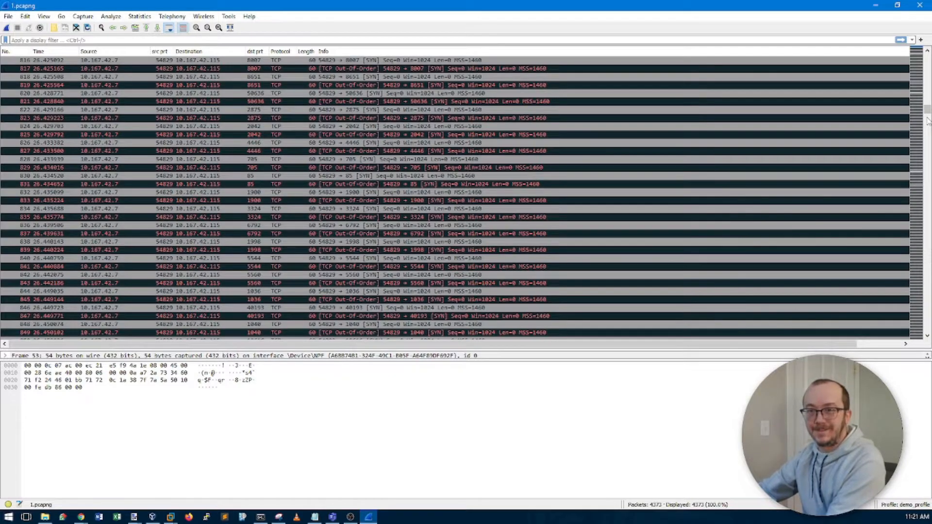
pyautogui.moveTo(929, 113); pyautogui.dragTo(928, 130)
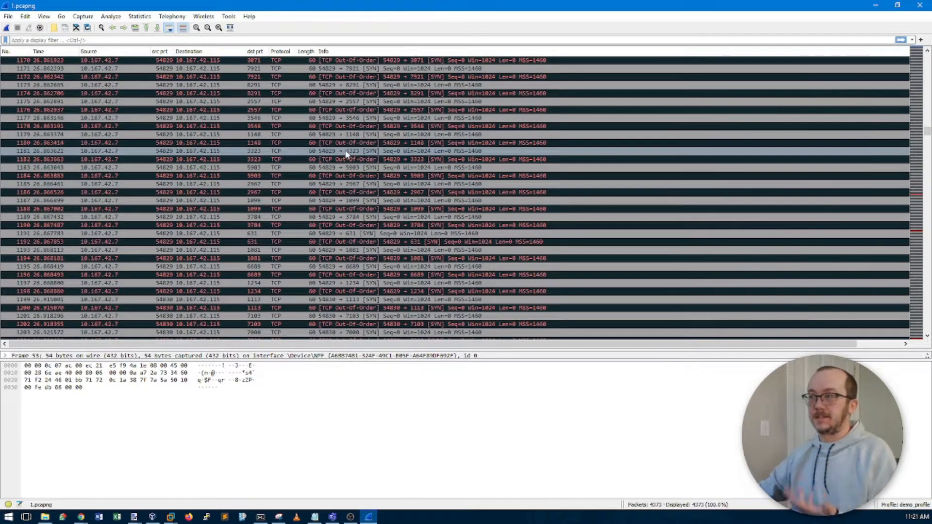
pyautogui.click(140, 16)
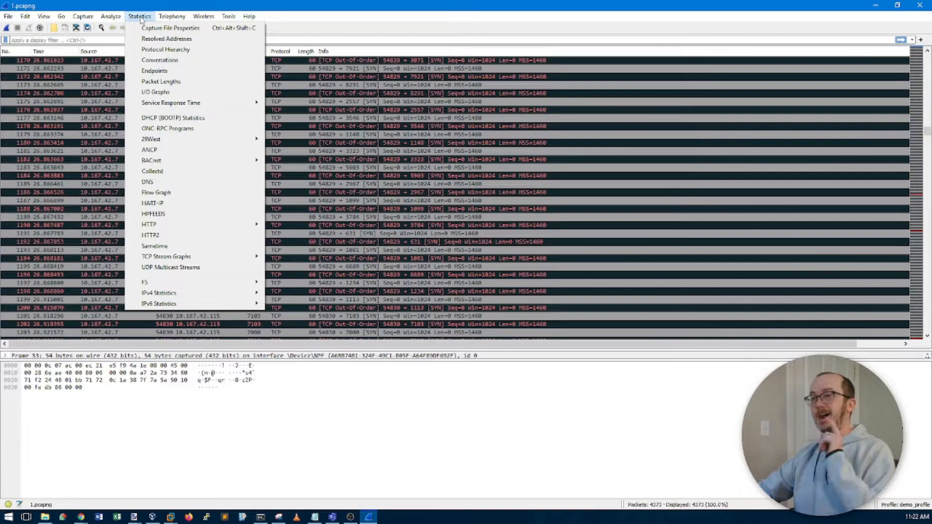
# Step: Check the IPv4 Endpoints summary showing 10.167.42.7 sending 4,002 packets, then close it
pyautogui.click(153, 71)
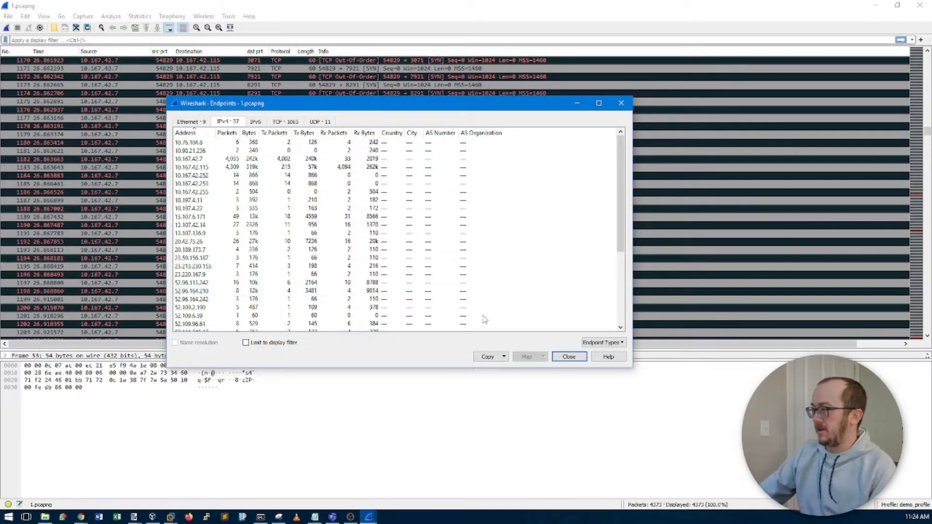
pyautogui.click(569, 358)
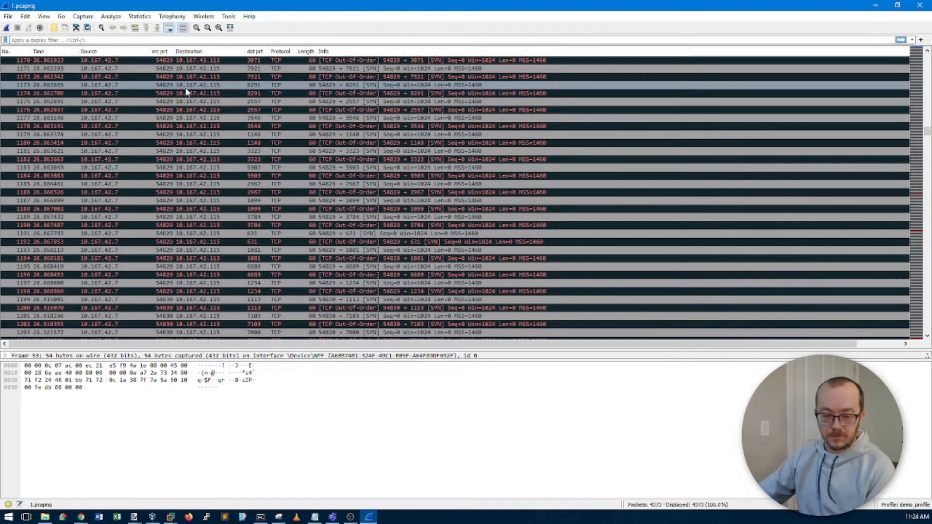
pyautogui.click(142, 17)
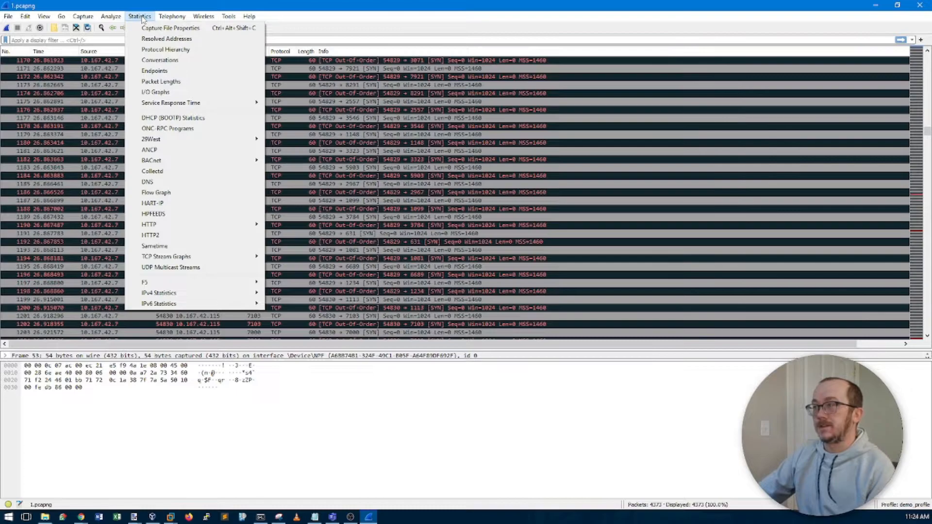
pyautogui.click(175, 51)
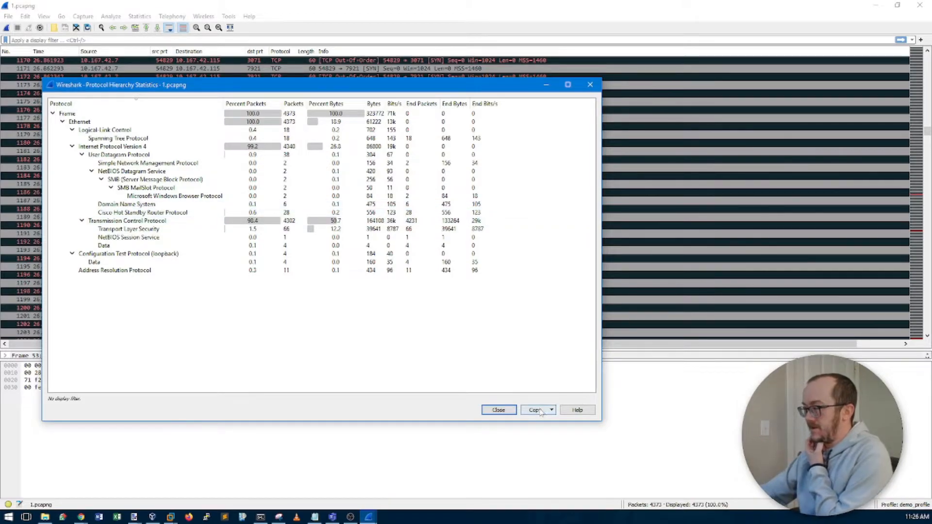
pyautogui.click(591, 86)
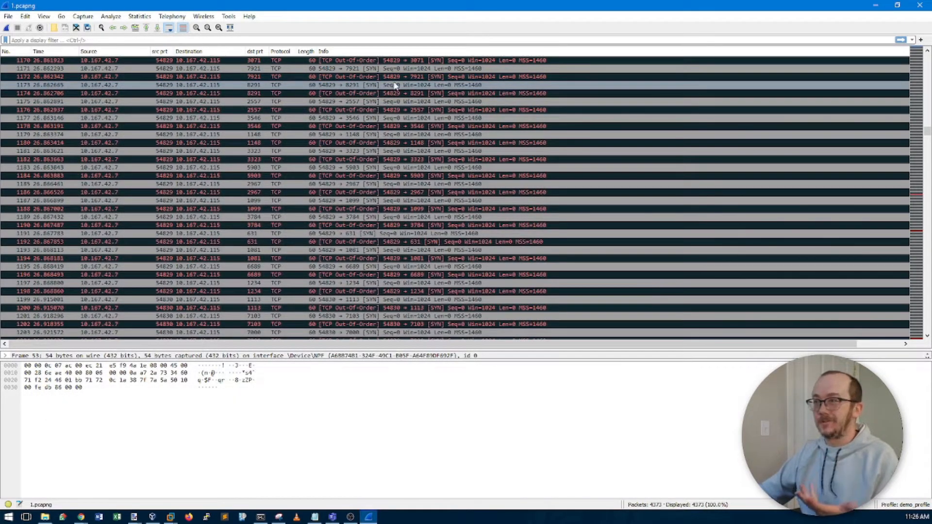
# Step: Review the Conversations summary's 35 IPv4 pairs (10.167.42.7 to 10.167.42.115, 4,032 packets), close it, and reopen Statistics
pyautogui.click(139, 18)
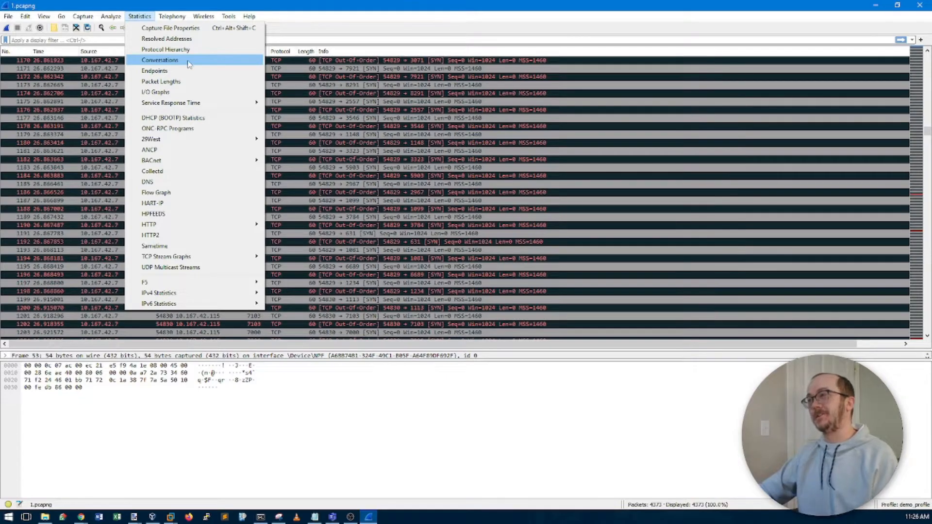
pyautogui.click(174, 61)
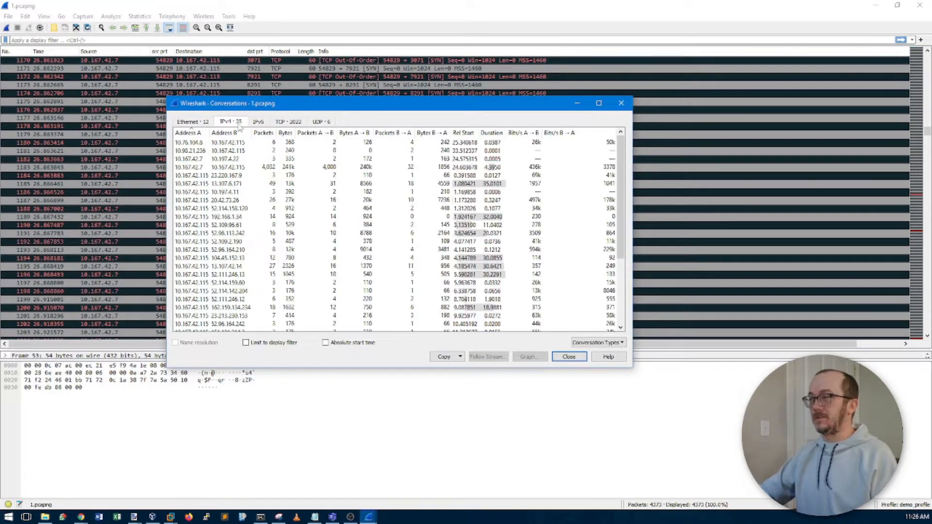
pyautogui.moveTo(284, 107); pyautogui.dragTo(290, 85)
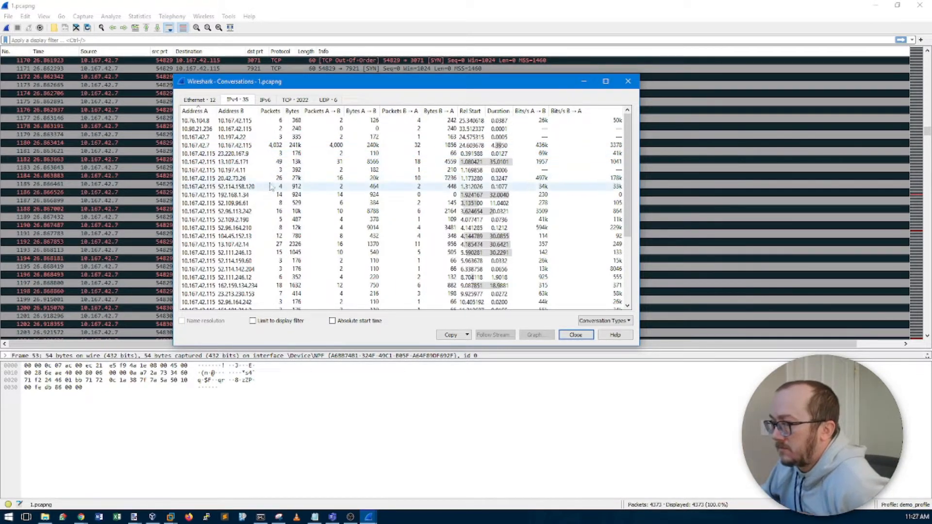
pyautogui.scroll(-3, 278, 195)
pyautogui.scroll(3, 292, 196)
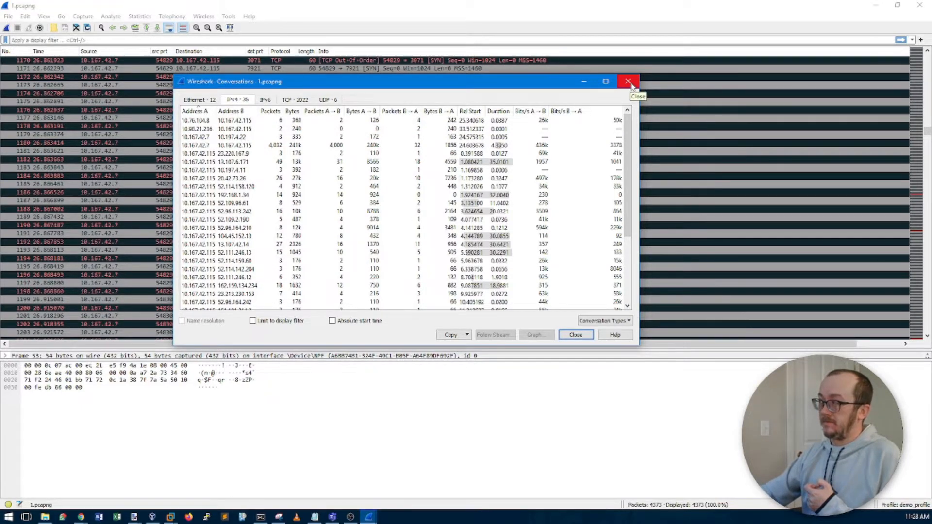
pyautogui.click(628, 82)
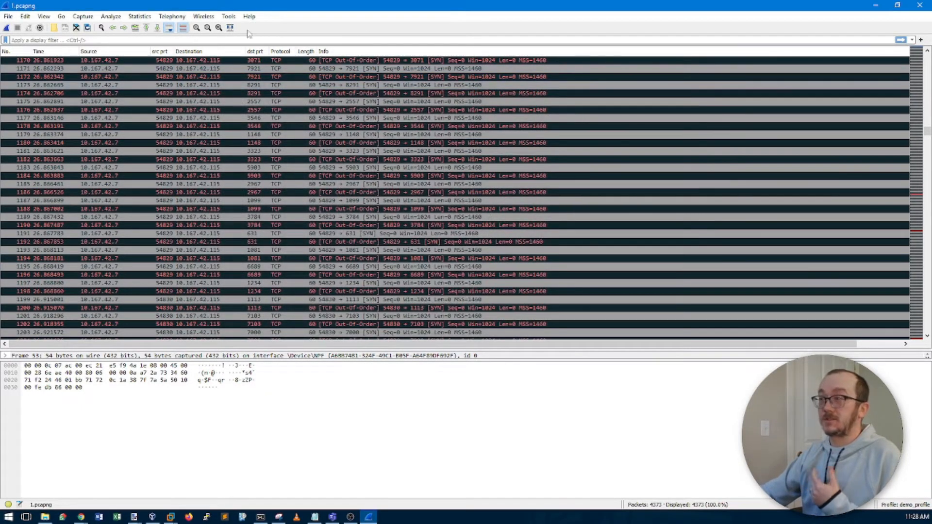
pyautogui.click(140, 16)
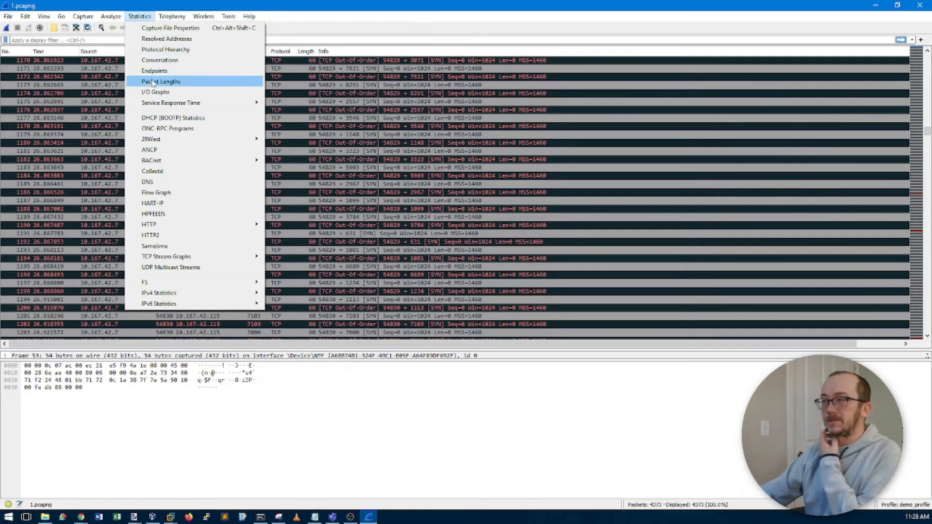
# Step: Open the I/O Graph for 1.pcapng, move it up-left, and select the TCP Errors entry
pyautogui.click(174, 95)
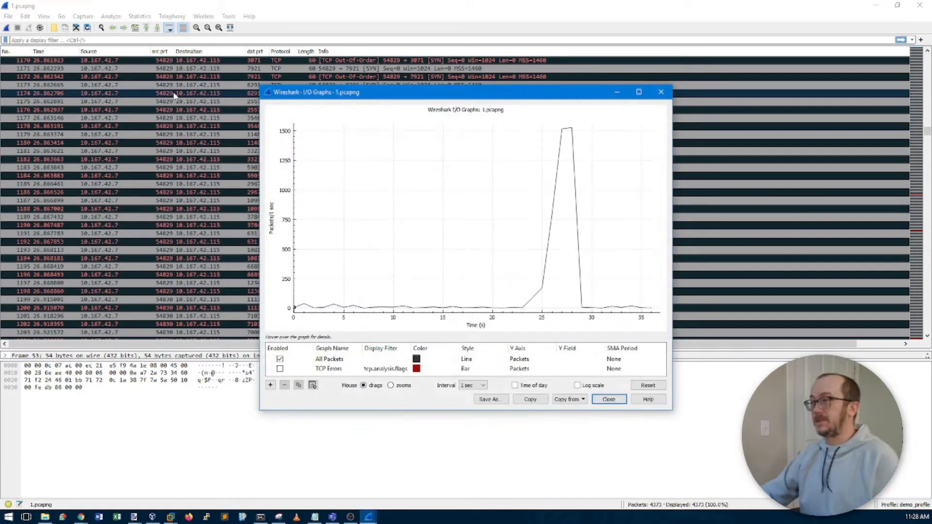
pyautogui.moveTo(441, 98); pyautogui.dragTo(406, 81)
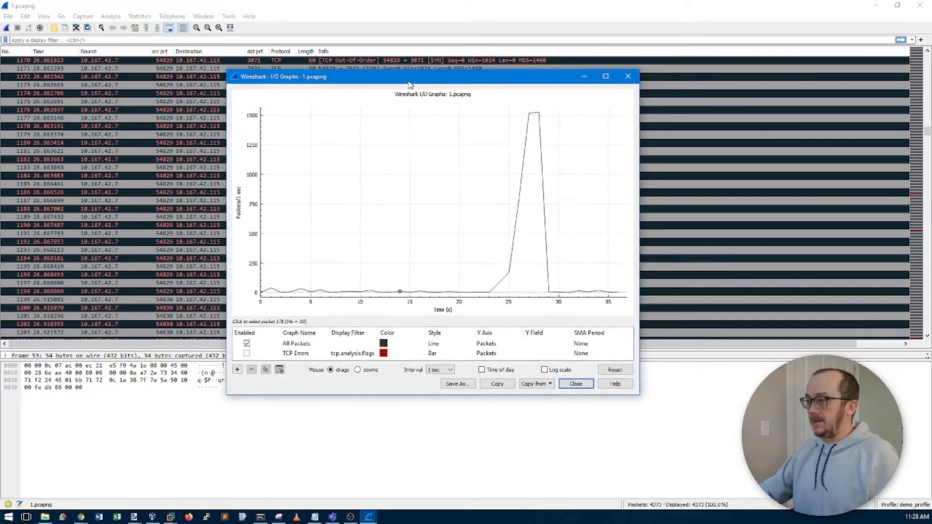
pyautogui.click(301, 353)
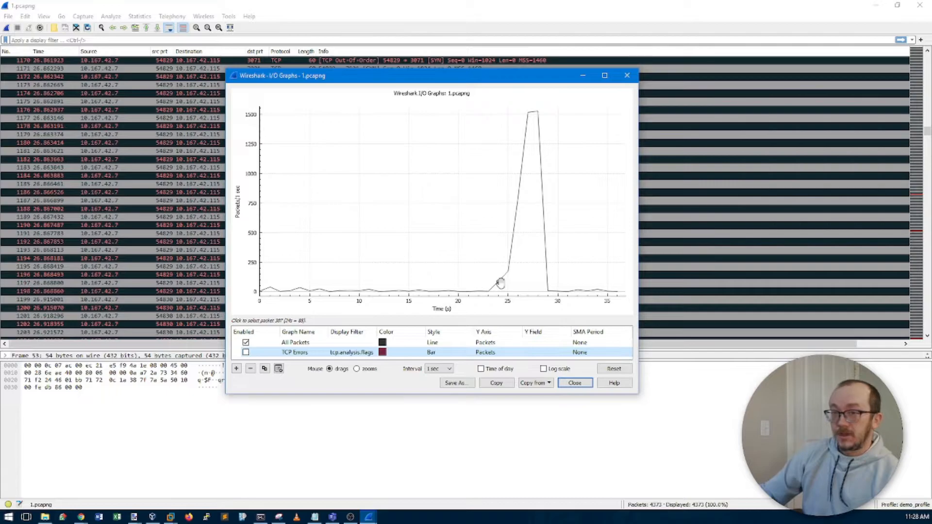
# Step: Step along the All Packets line through packets 53–307, landing on packet 480 in the spike
pyautogui.click(369, 293)
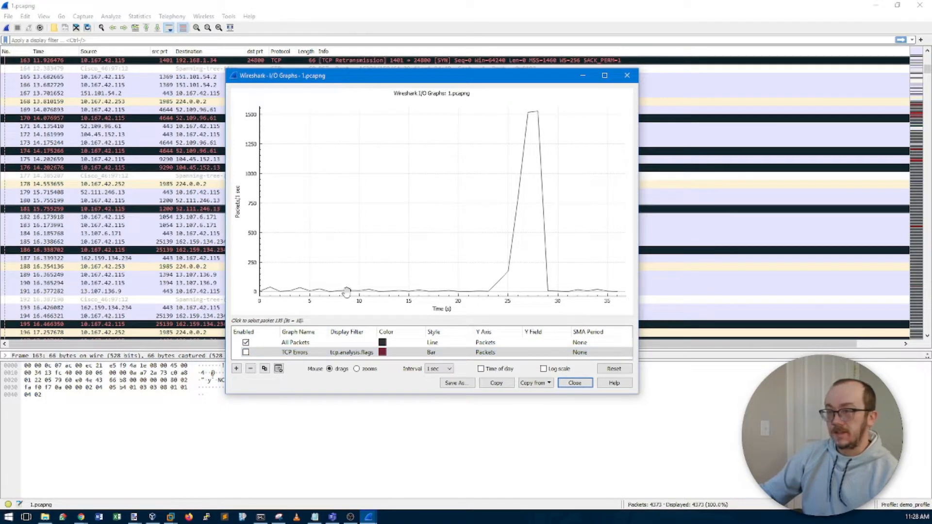
pyautogui.click(323, 292)
pyautogui.click(287, 294)
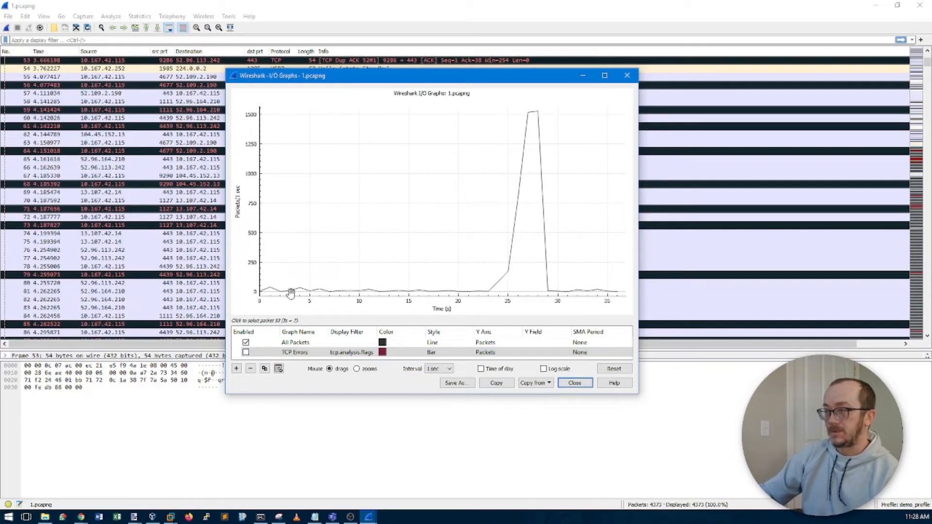
pyautogui.click(320, 291)
pyautogui.click(359, 292)
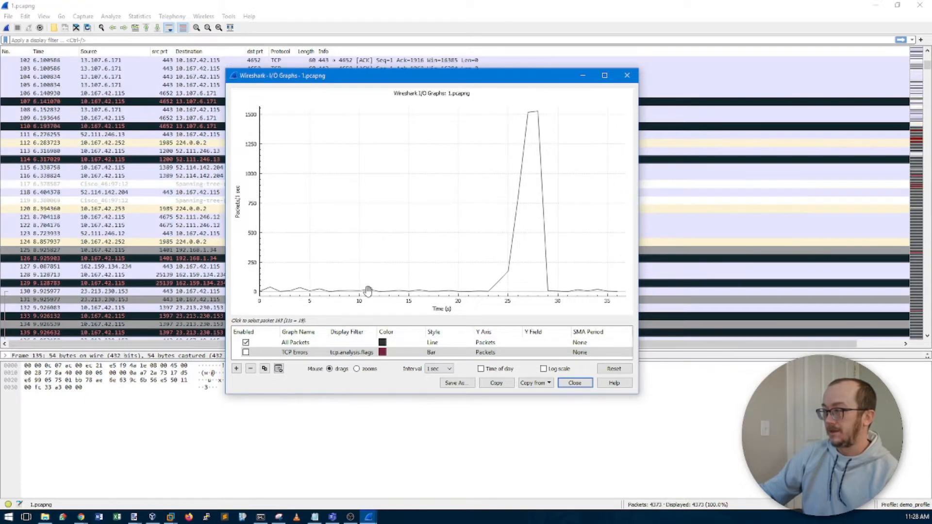
pyautogui.click(368, 292)
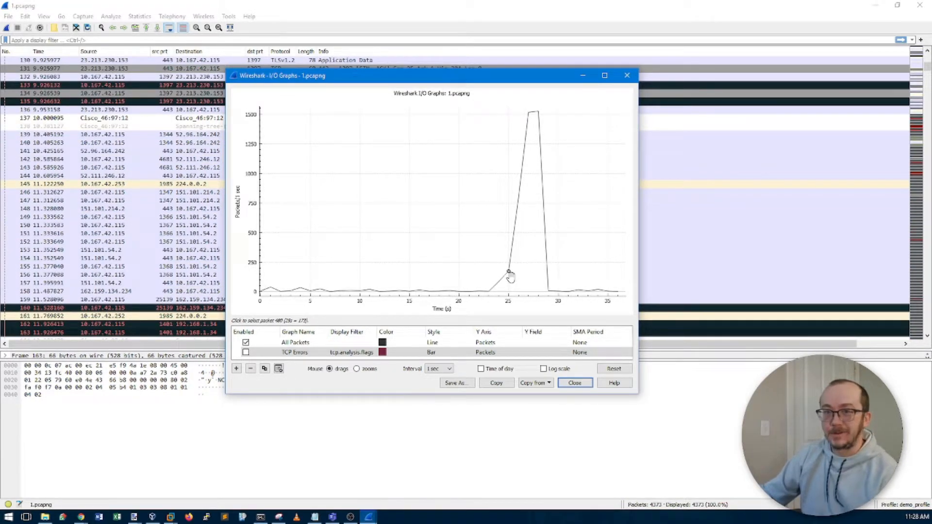
pyautogui.click(492, 289)
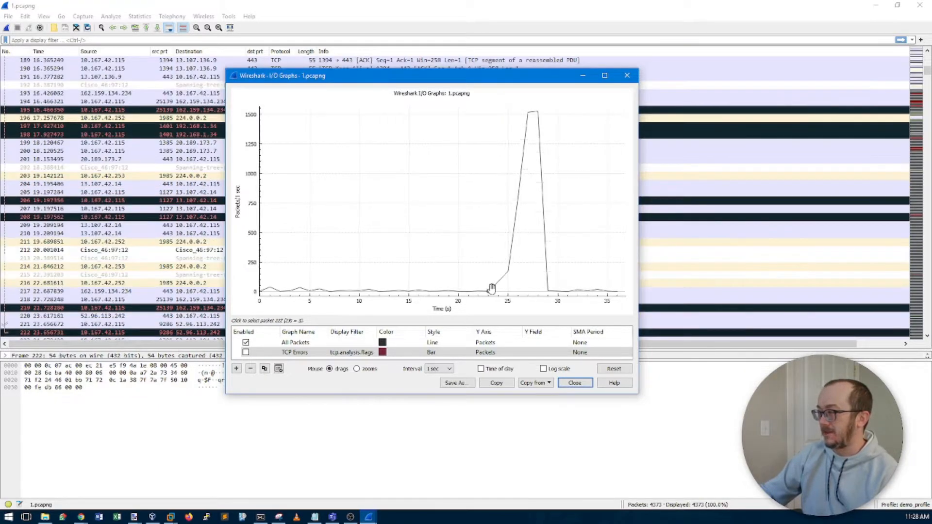
pyautogui.click(497, 289)
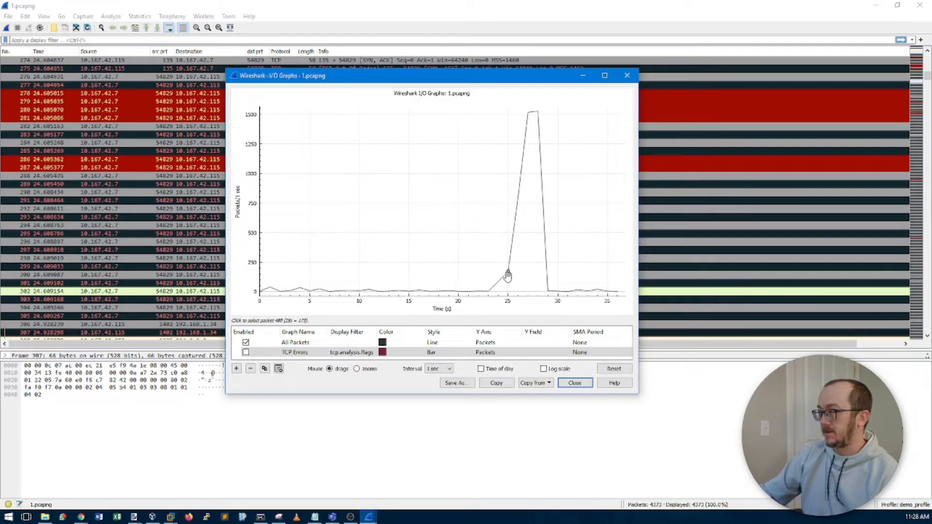
pyautogui.click(508, 275)
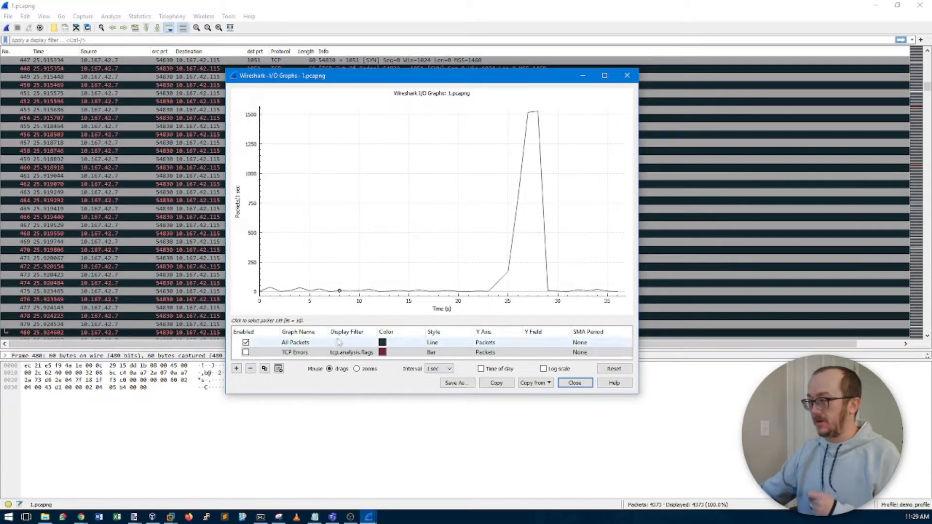
# Step: Enlarge the graph list, add a third All Packets series, and start editing its display filter
pyautogui.moveTo(388, 327); pyautogui.dragTo(388, 298)
pyautogui.click(236, 369)
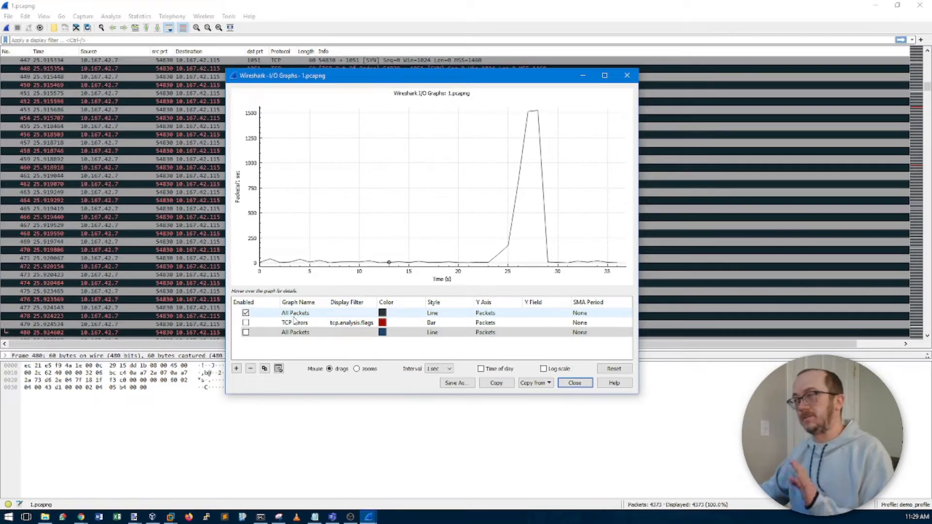
pyautogui.doubleClick(344, 332)
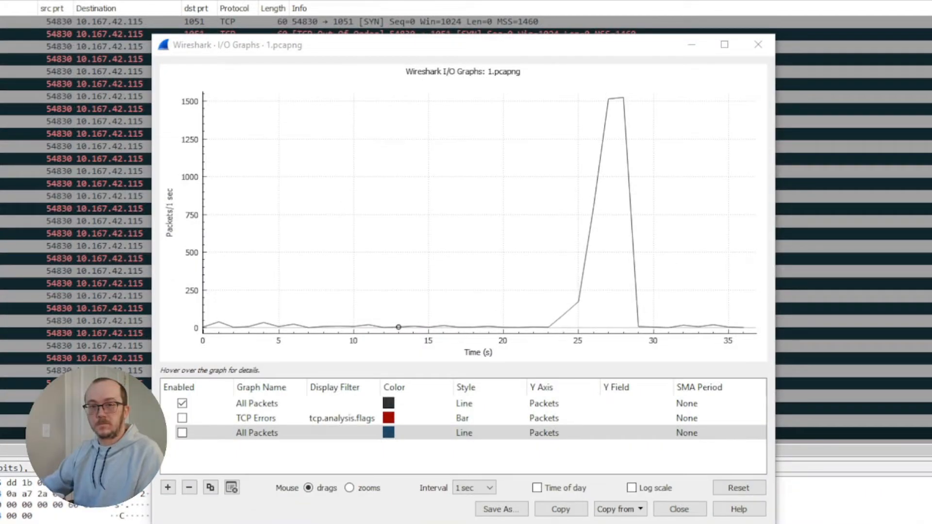
pyautogui.click(331, 434)
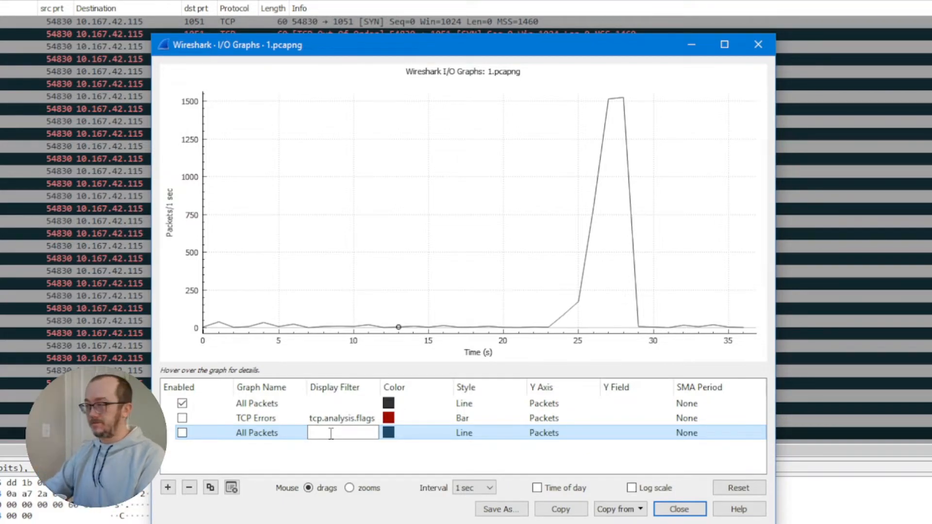
# Step: Give the third graph the display filter tcp.flags==0x02 and bring up its colour chooser
pyautogui.write('tcp.flags')
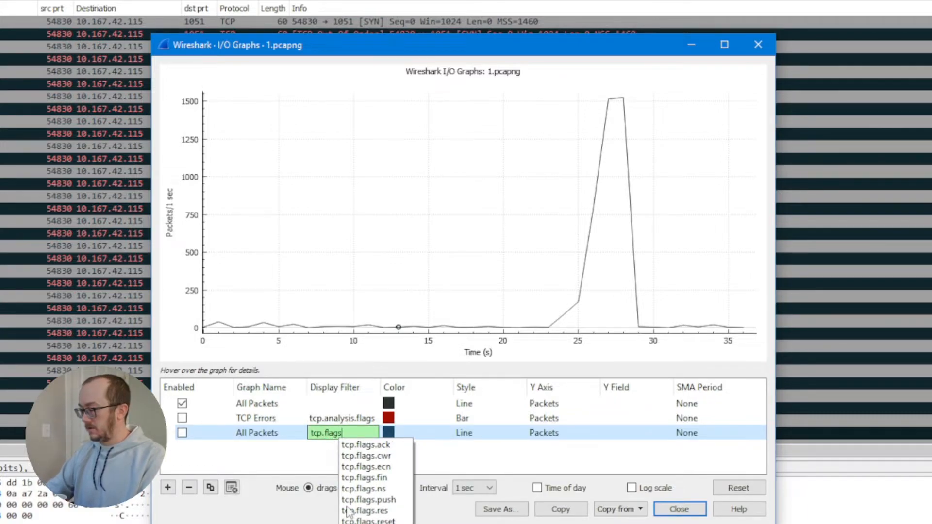
pyautogui.write('==')
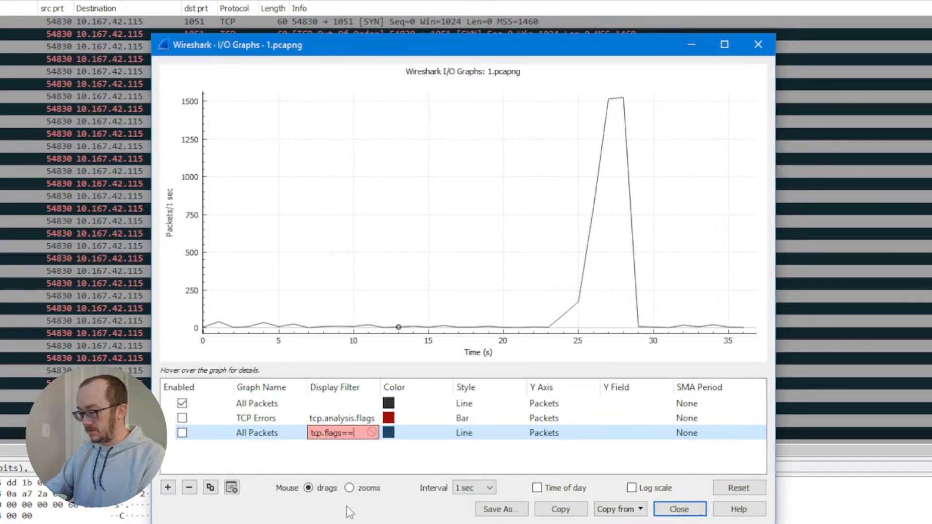
pyautogui.write('0')
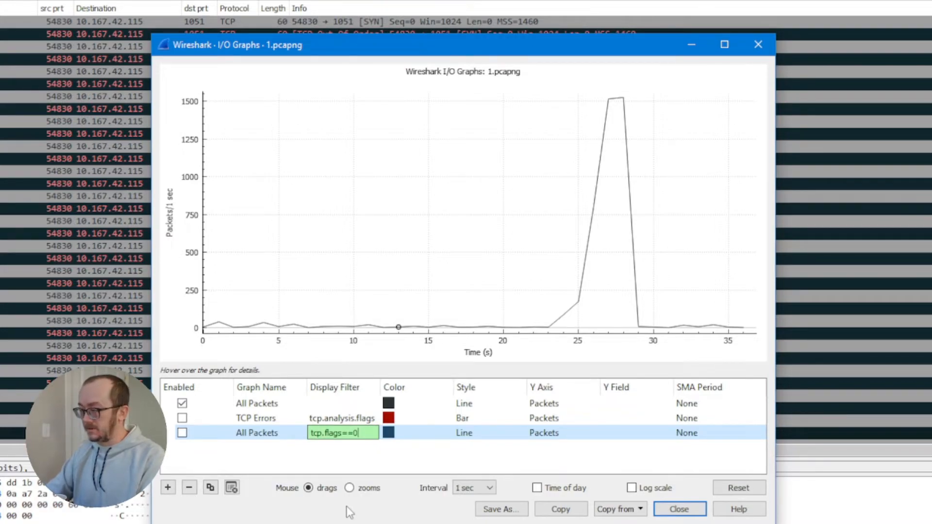
pyautogui.write('x02')
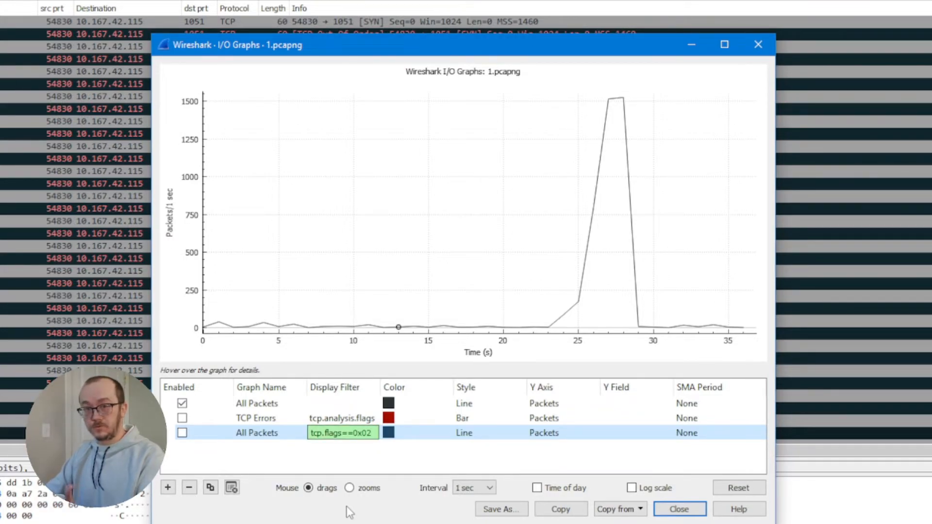
pyautogui.doubleClick(391, 433)
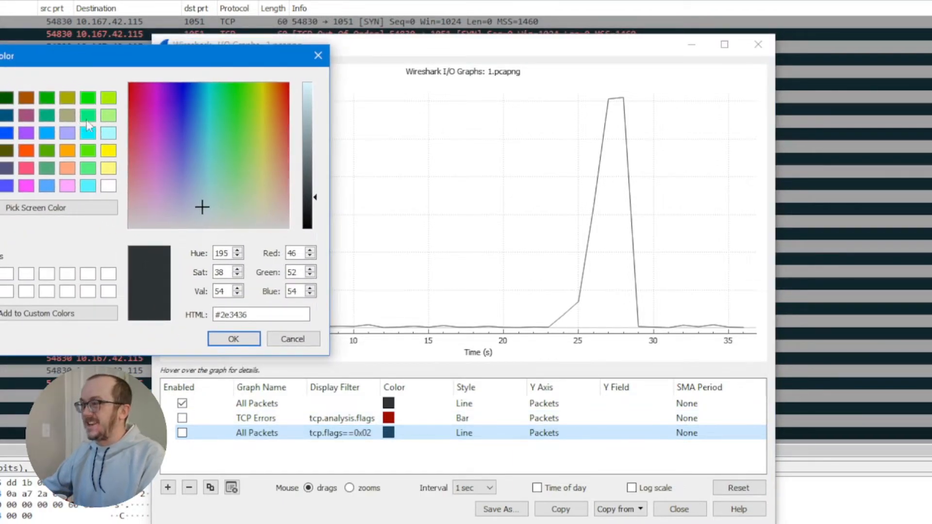
# Step: Choose orange as the tcp.flags==0x02 line colour and confirm it
pyautogui.click(68, 152)
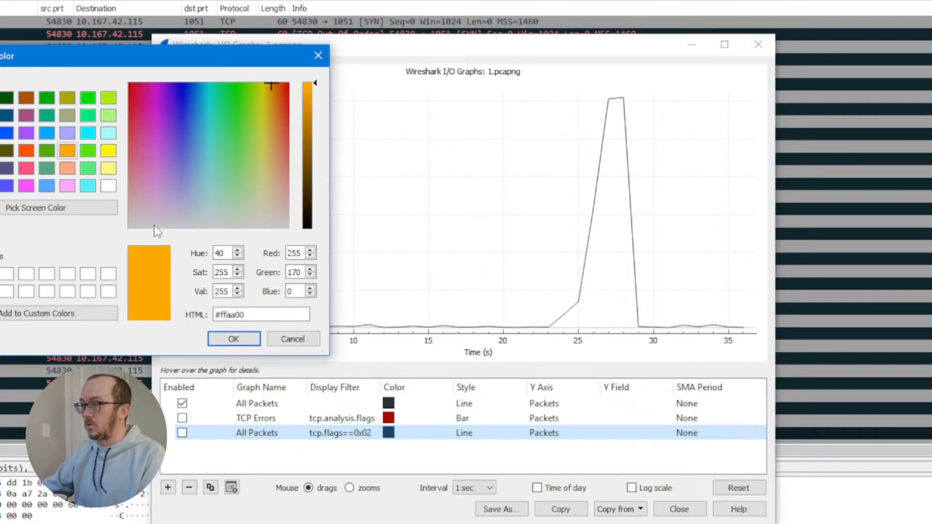
pyautogui.click(236, 340)
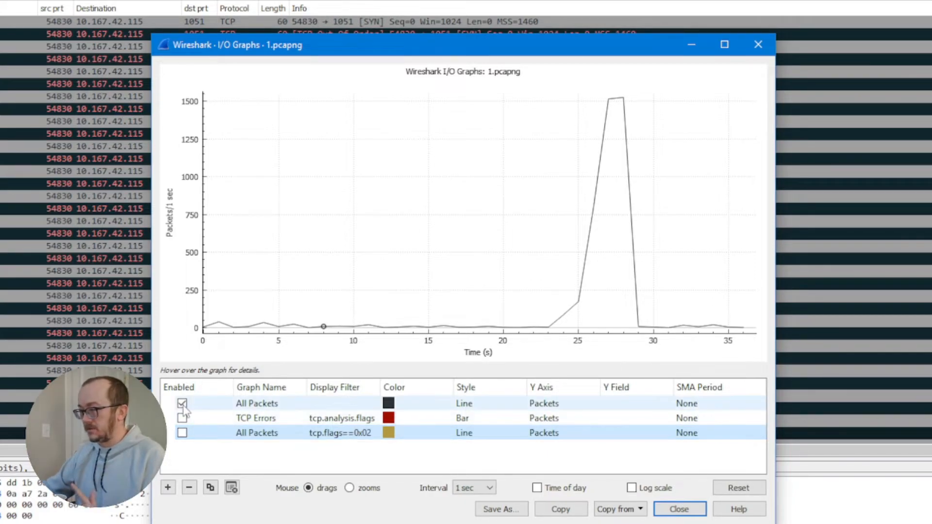
# Step: Enable the tcp.flags==0x02 series so its line overlays the All Packets spike
pyautogui.click(182, 433)
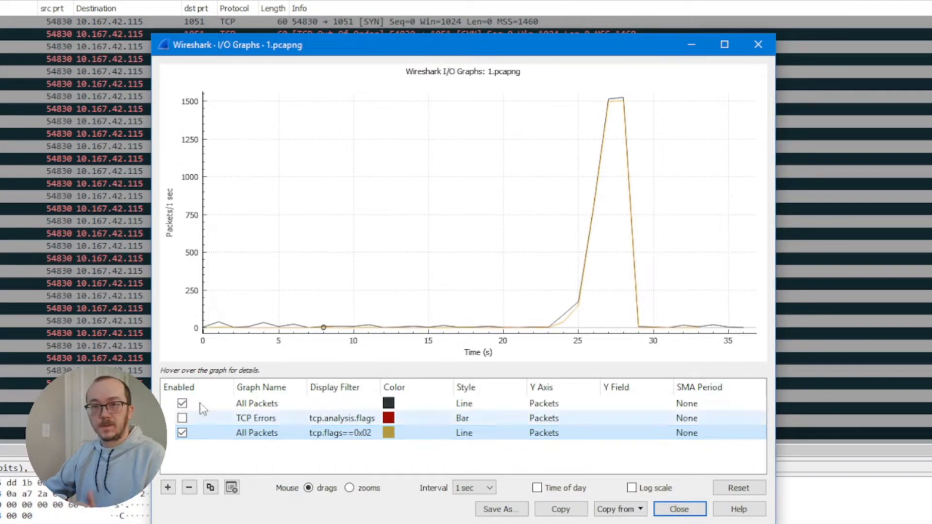
# Step: Switch the tcp.flags==0x02 line colour to green in the colour picker
pyautogui.doubleClick(390, 432)
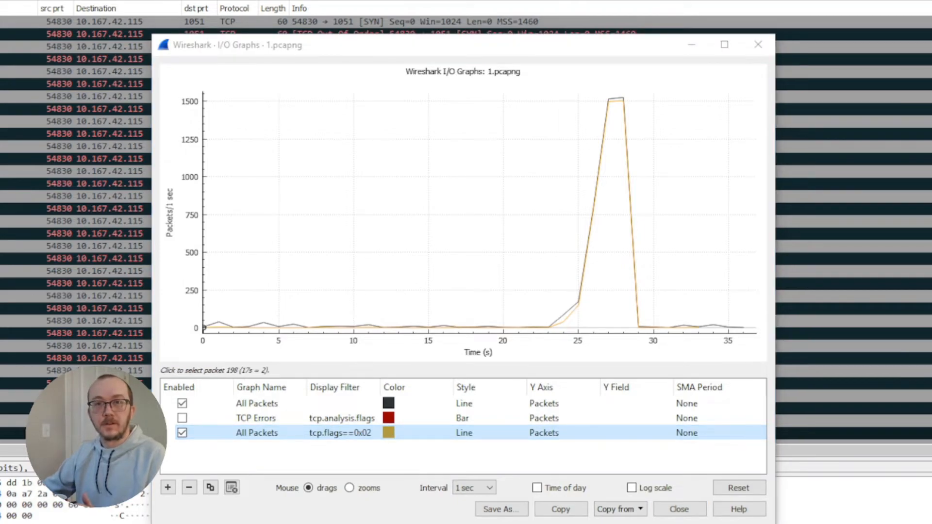
pyautogui.moveTo(208, 122); pyautogui.dragTo(73, 10)
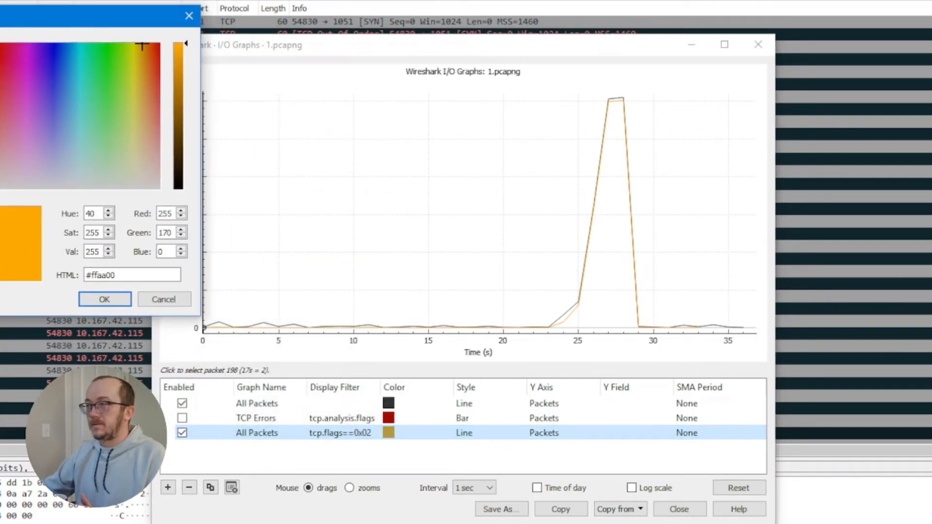
pyautogui.click(108, 300)
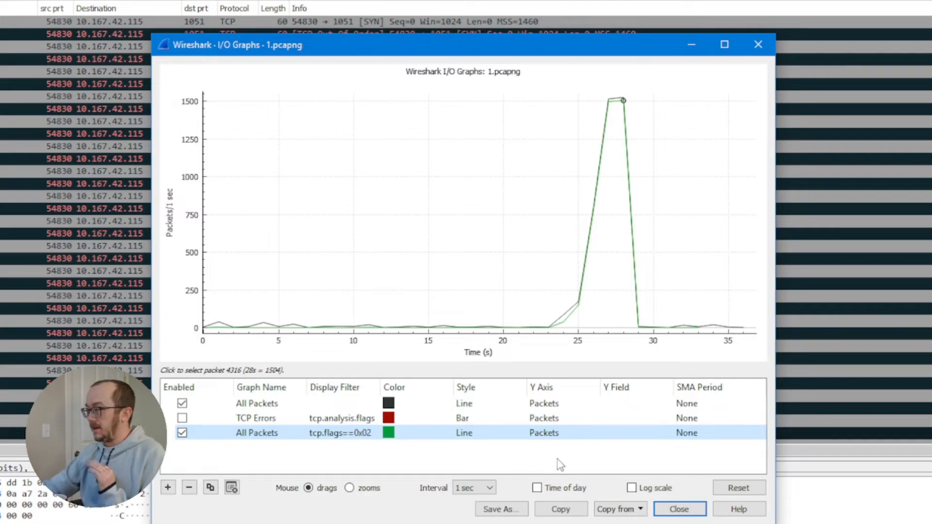
# Step: Close the I/O Graphs window and place the cursor in the display filter bar
pyautogui.click(679, 510)
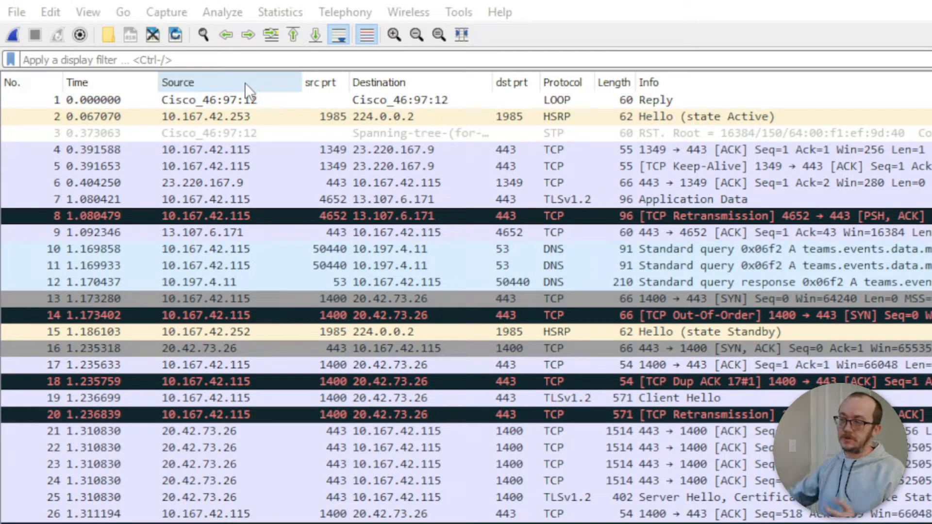
pyautogui.click(227, 60)
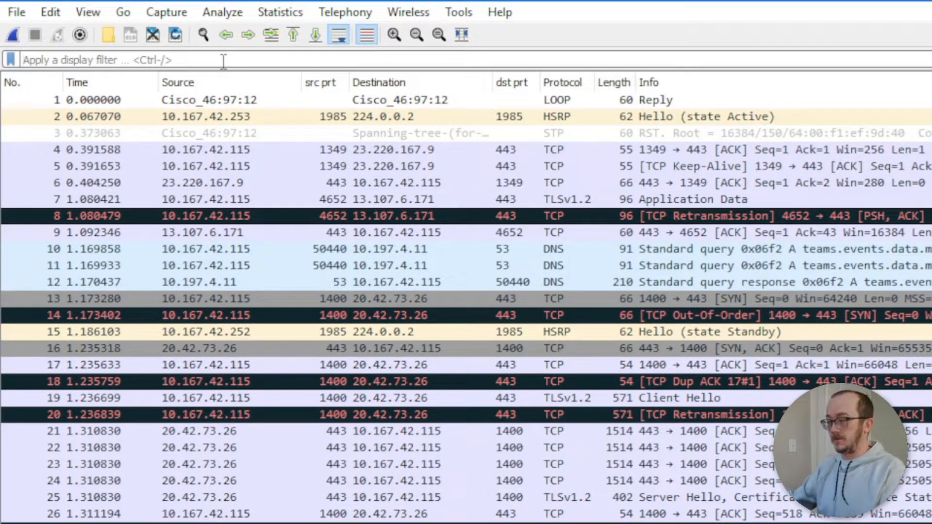
# Step: Apply the display filter ip.addr==10.167.42.7 to the packet list
pyautogui.write('ip')
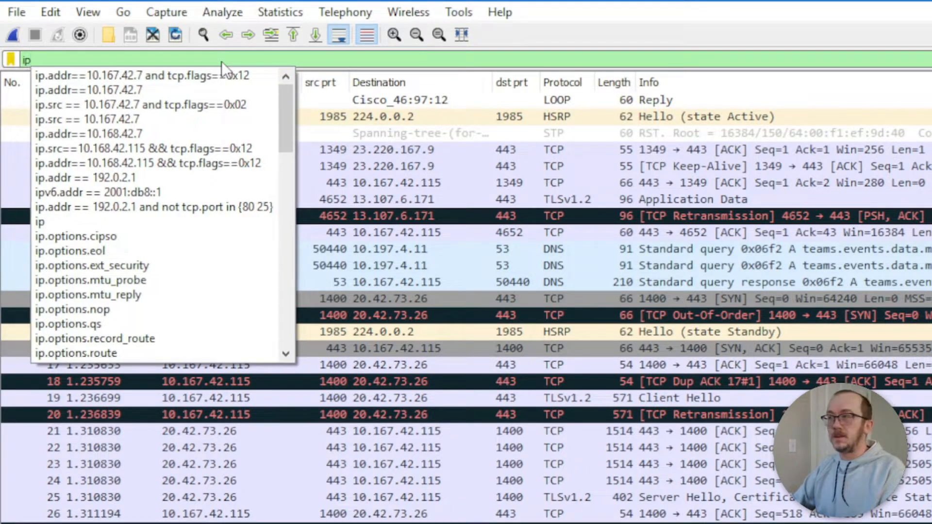
pyautogui.write('.addr=')
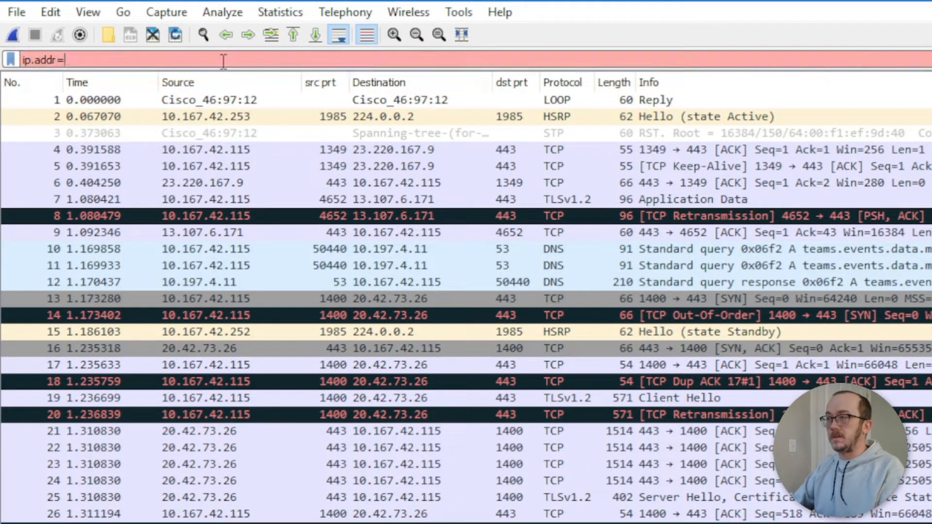
pyautogui.write('=10.')
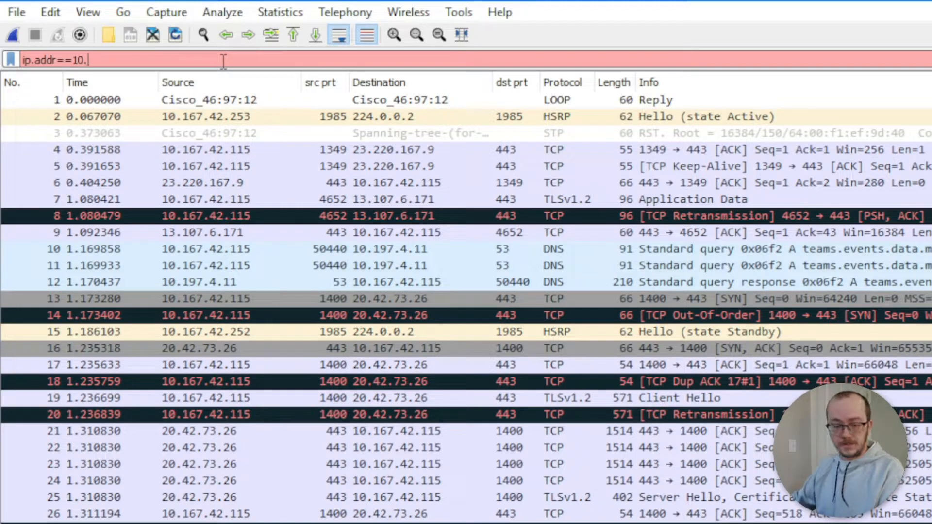
pyautogui.write('167')
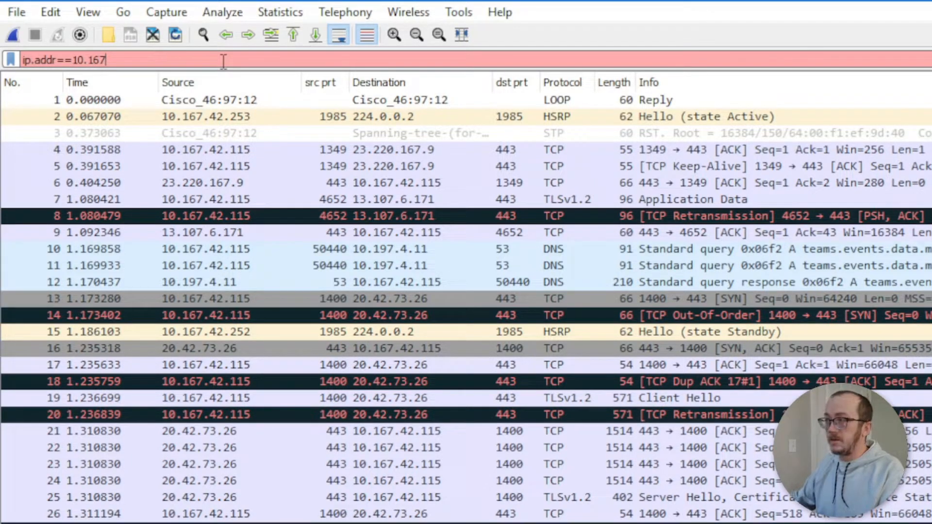
pyautogui.write('.42.7')
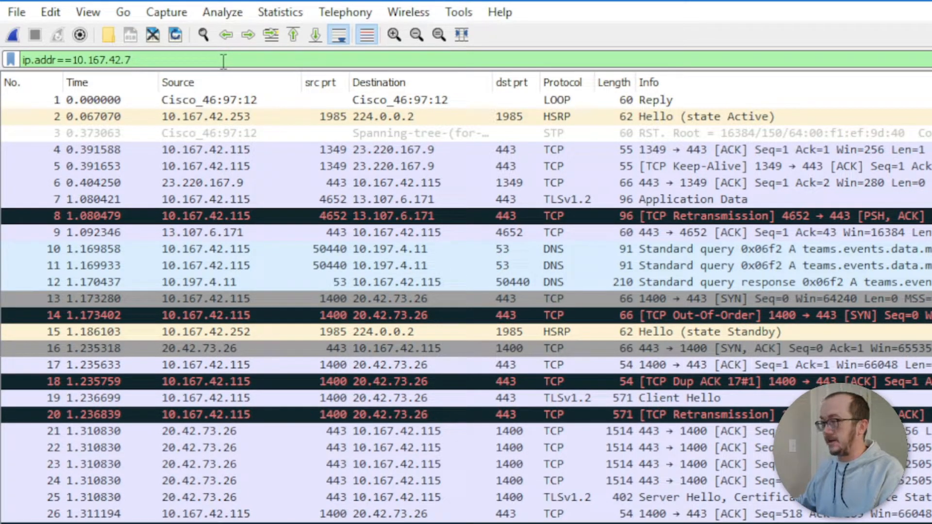
pyautogui.press('Return')
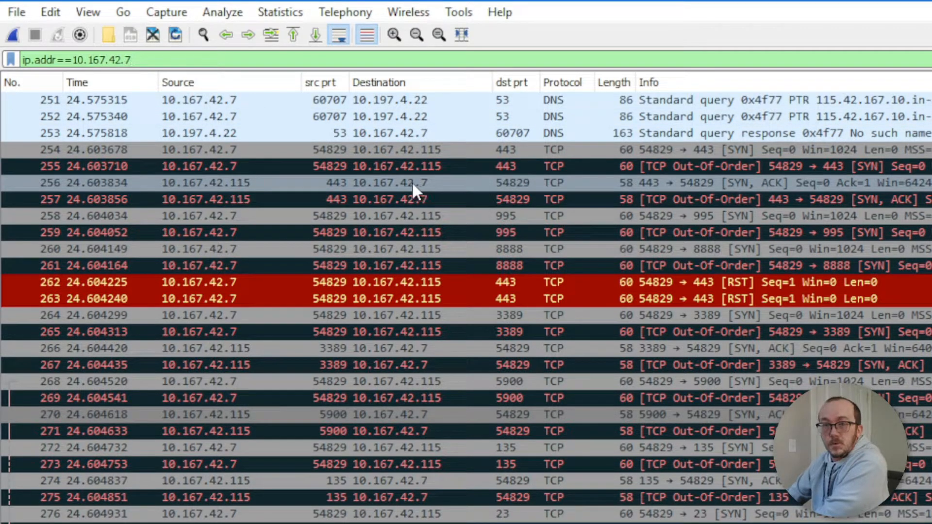
pyautogui.scroll(-7, 396, 144)
pyautogui.scroll(-5, 433, 212)
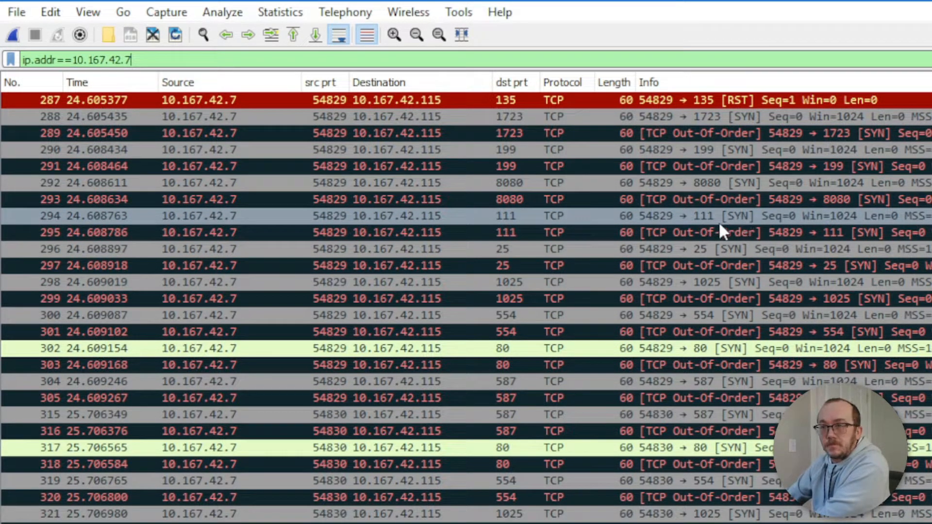
pyautogui.scroll(-4, 736, 249)
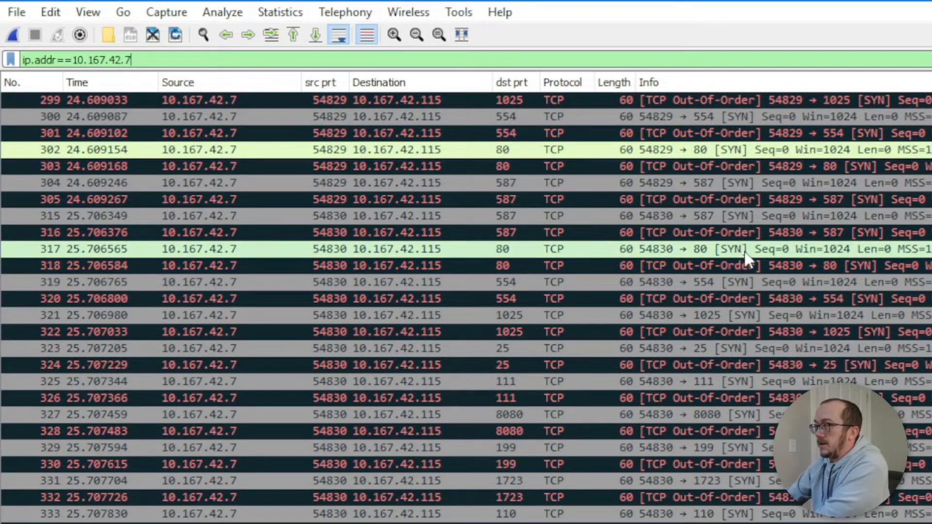
pyautogui.scroll(-1, 704, 262)
pyautogui.scroll(-20, 703, 258)
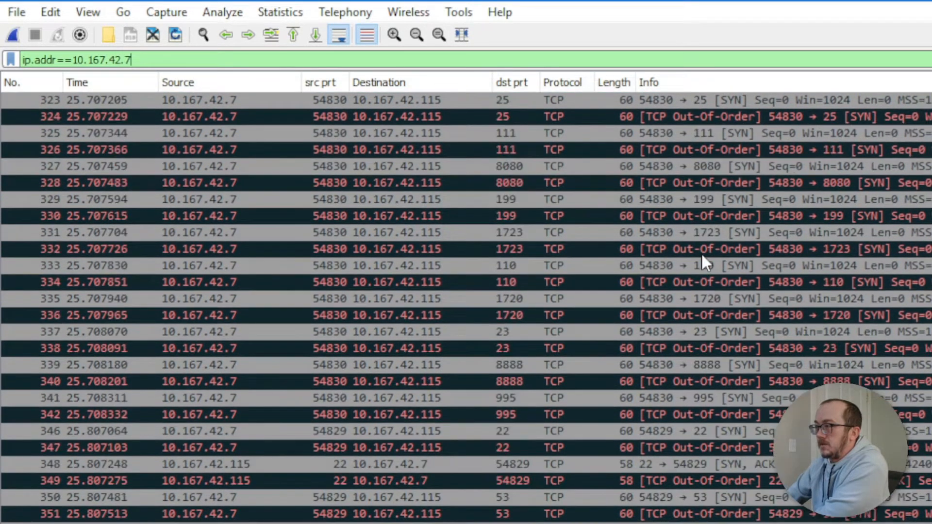
pyautogui.scroll(-10, 703, 262)
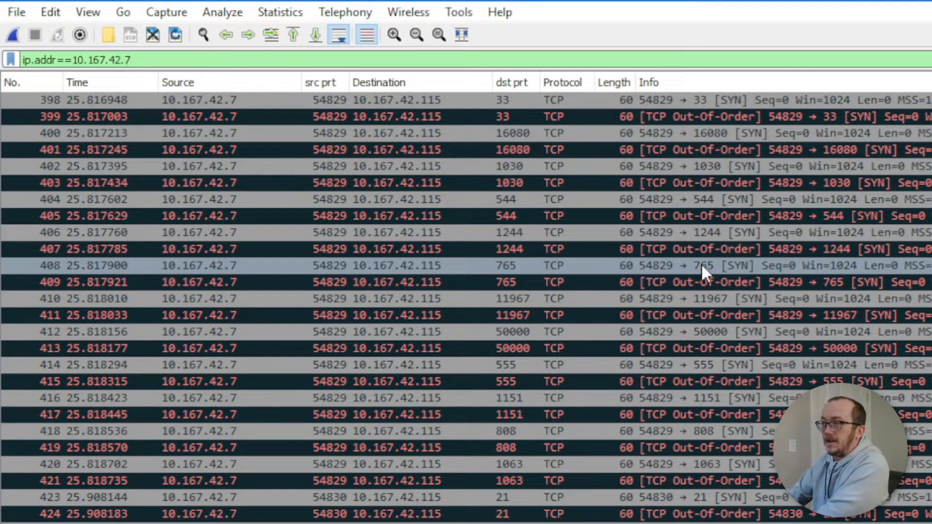
pyautogui.scroll(-16, 641, 272)
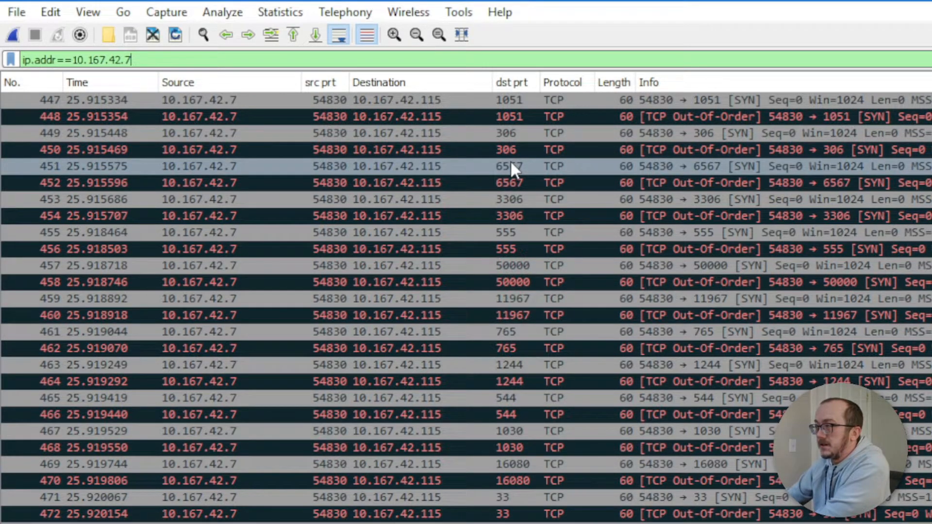
# Step: Select packet 450, then scroll down the ip.addr==10.167.42.7 list and back up
pyautogui.click(716, 155)
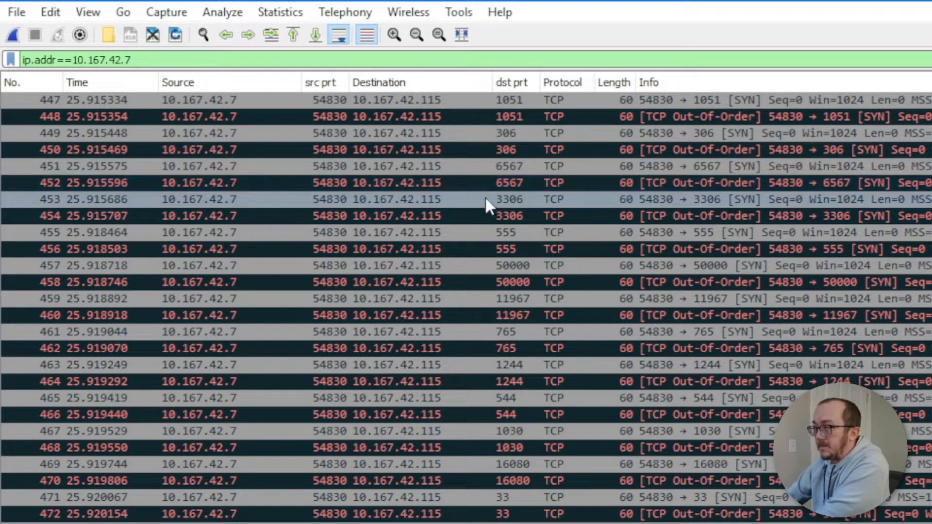
pyautogui.scroll(-2, 496, 214)
pyautogui.scroll(-10, 496, 214)
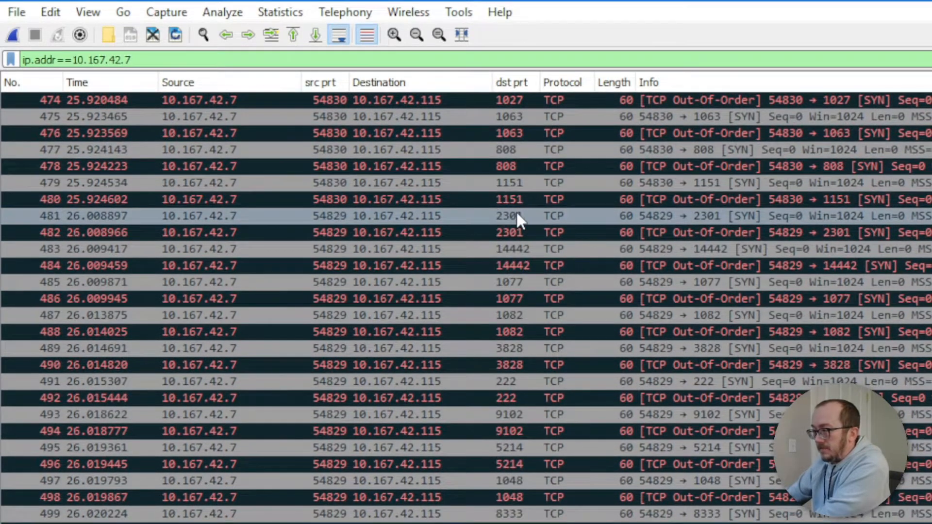
pyautogui.scroll(-9, 511, 214)
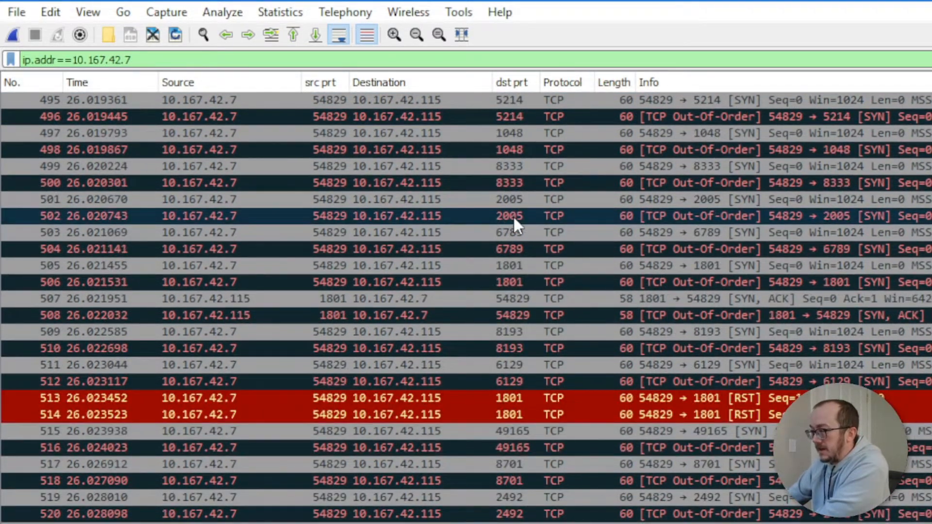
pyautogui.scroll(-14, 515, 216)
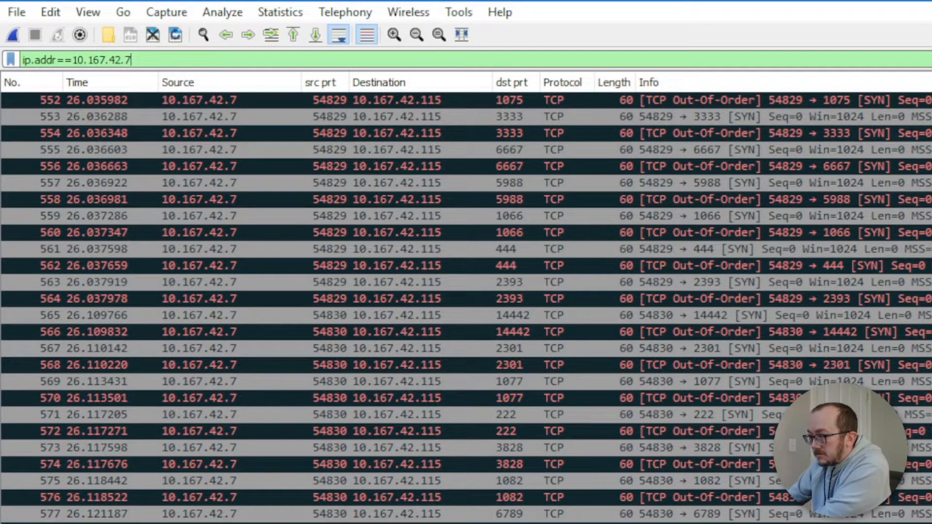
pyautogui.scroll(-11, 438, 479)
pyautogui.scroll(-16, 466, 298)
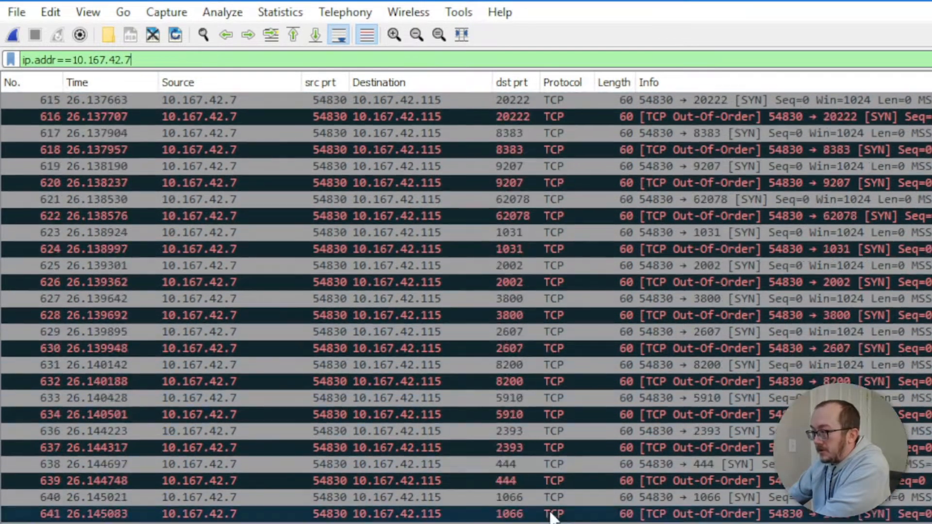
pyautogui.scroll(20, 466, 298)
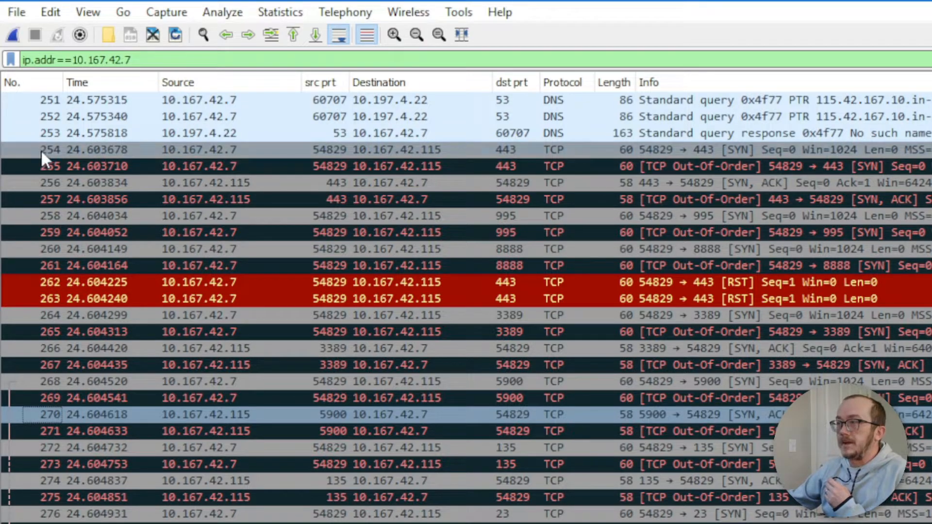
# Step: Select frame 254, the port 443 SYN, and expand the packet details and bytes panes
pyautogui.click(701, 150)
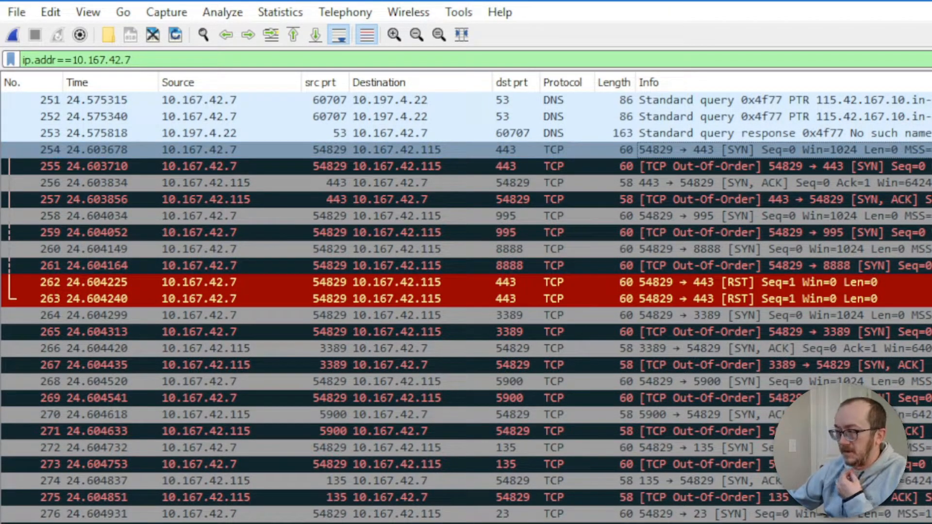
pyautogui.moveTo(495, 522); pyautogui.dragTo(506, 319)
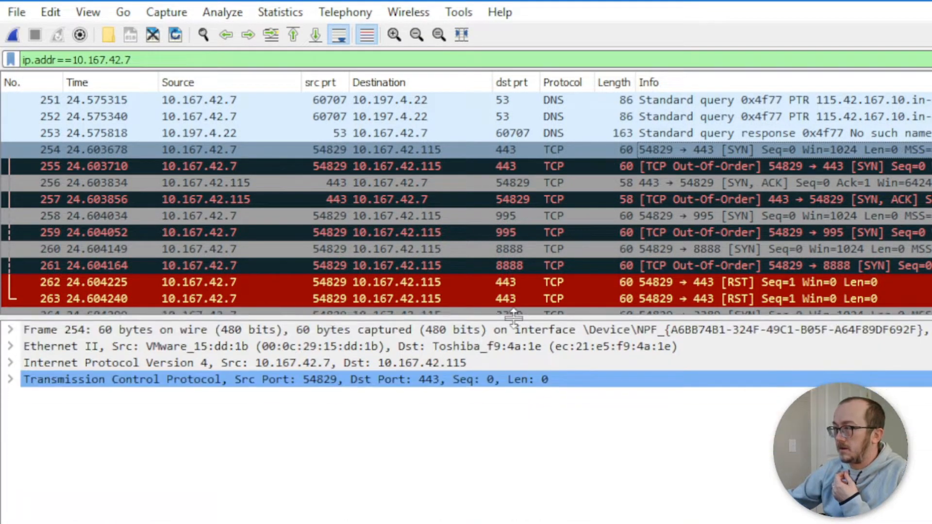
pyautogui.moveTo(525, 522); pyautogui.dragTo(527, 391)
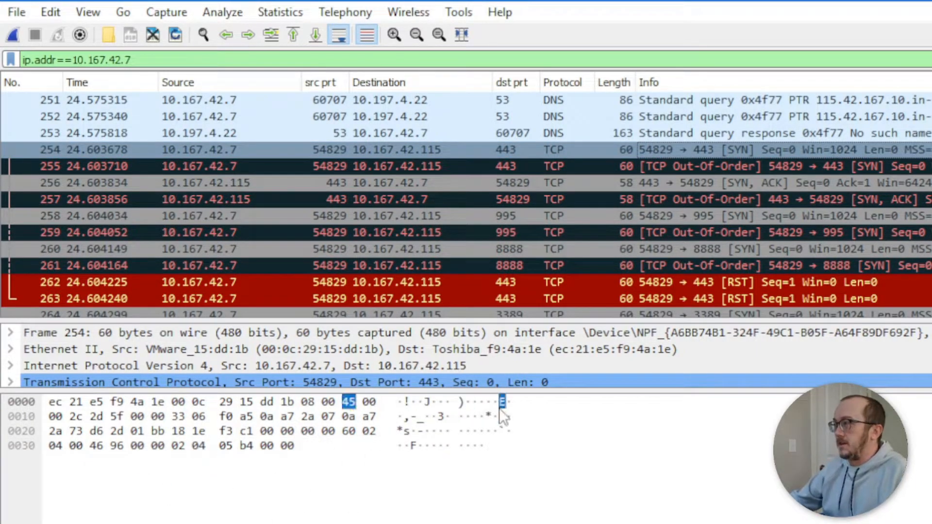
# Step: Compare the port 443 SYN-ACK and port 995 SYN, then return to frame 254
pyautogui.click(739, 184)
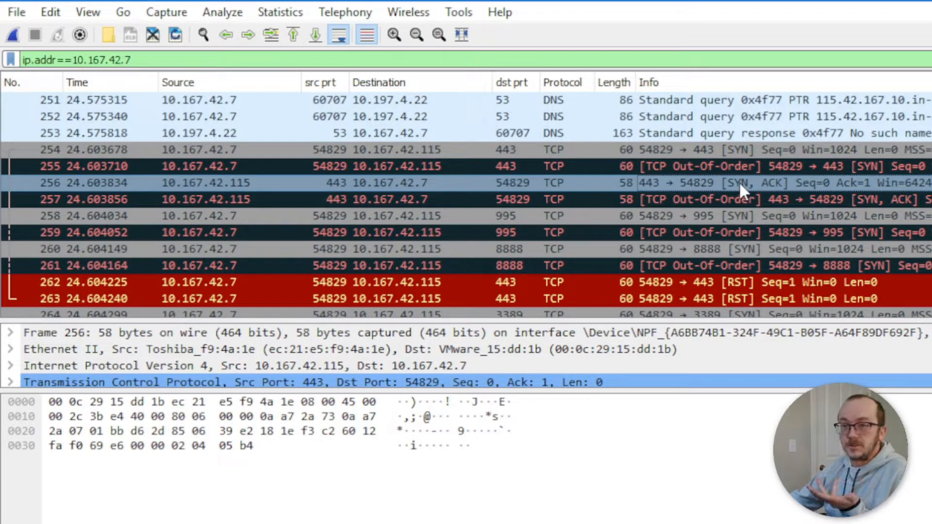
pyautogui.click(742, 215)
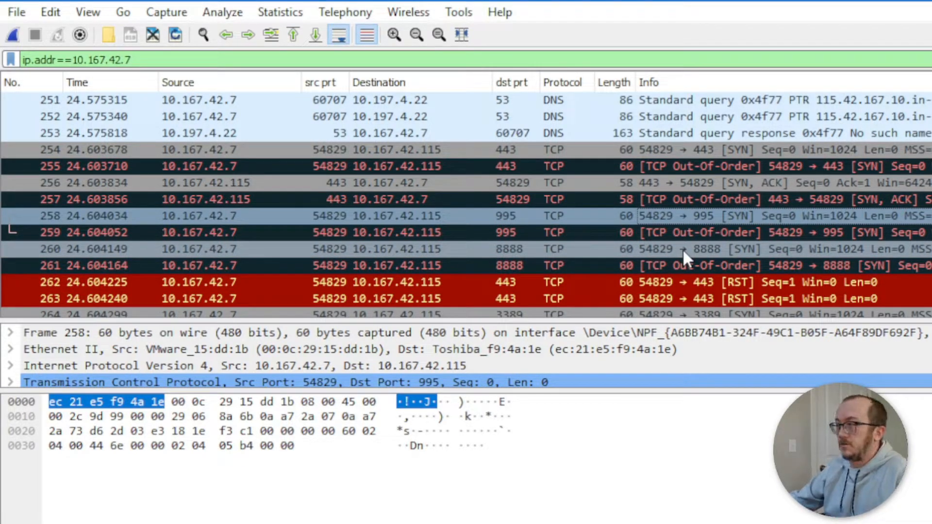
pyautogui.click(693, 150)
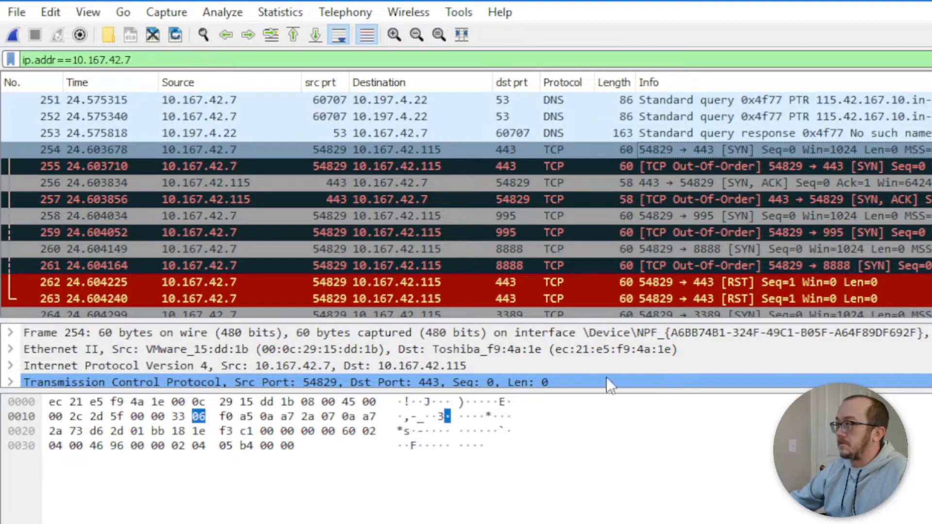
# Step: Compare the port 995 and 8888 SYNs with the 443 SYN-ACK, then hide the detail panes
pyautogui.click(728, 218)
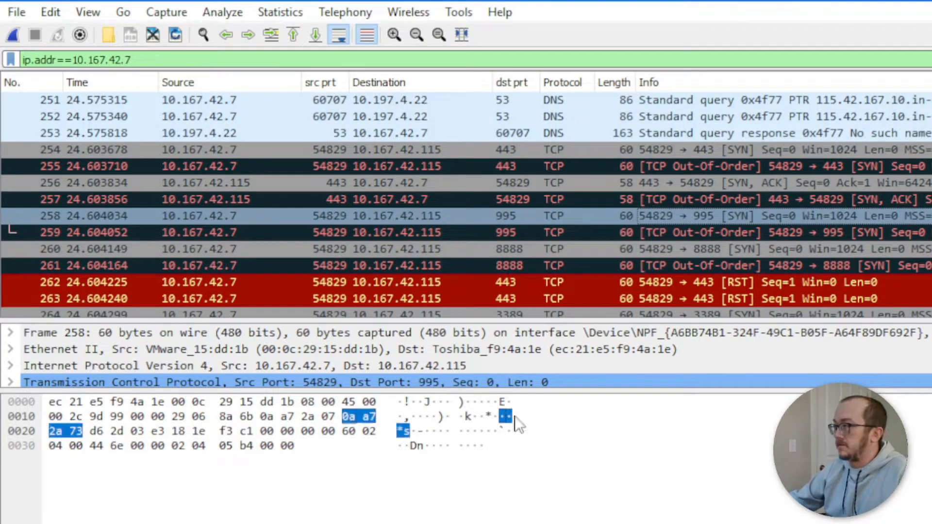
pyautogui.click(730, 248)
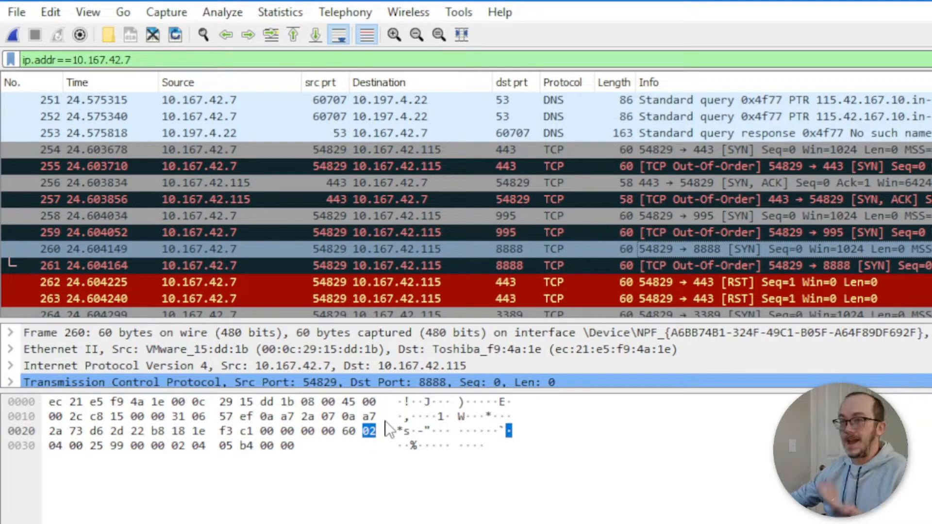
pyautogui.click(729, 178)
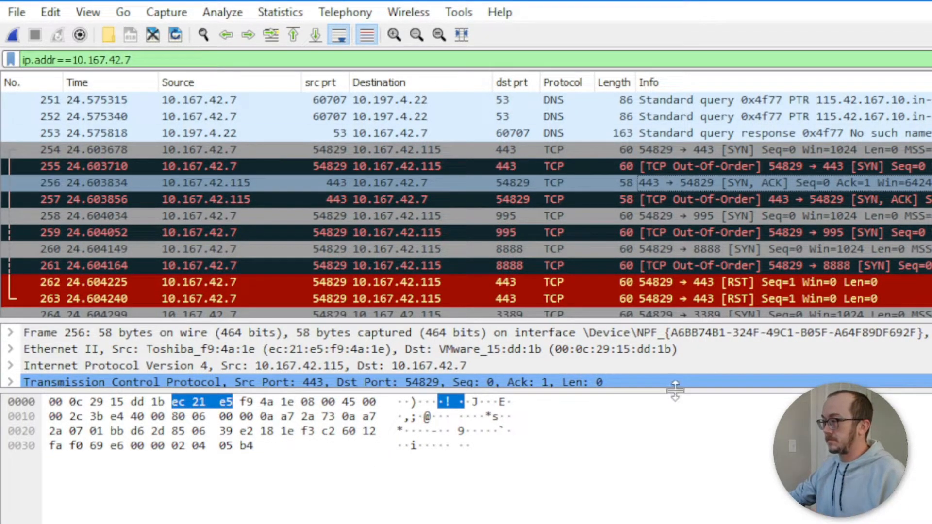
pyautogui.moveTo(676, 391); pyautogui.dragTo(675, 522)
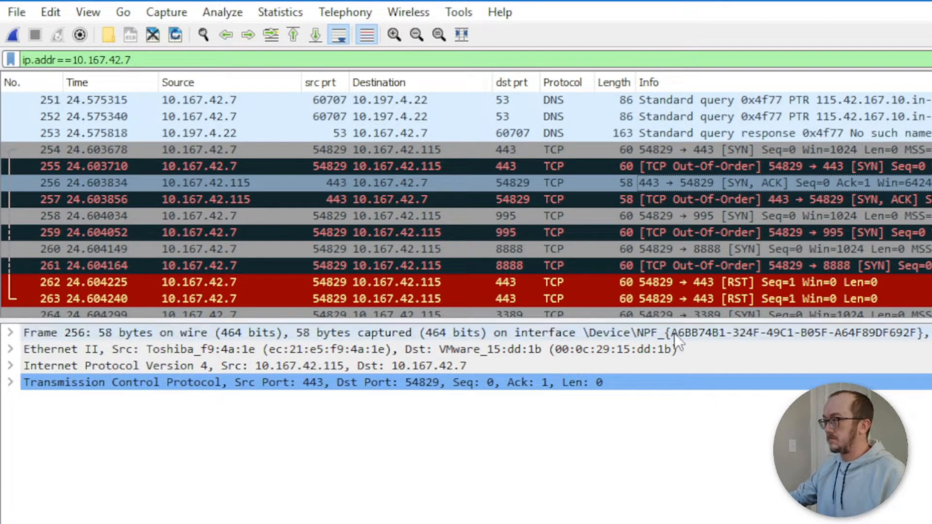
pyautogui.moveTo(675, 324); pyautogui.dragTo(674, 522)
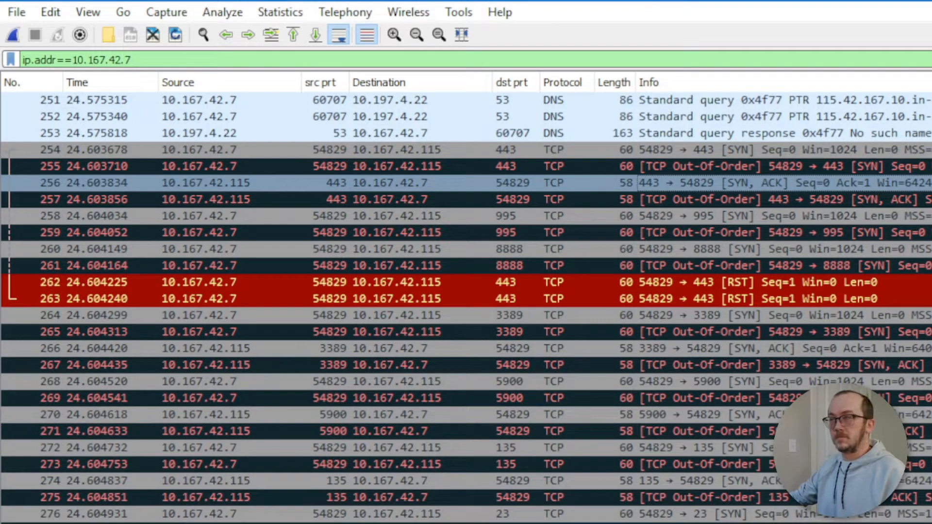
# Step: Extend the filter to ip.addr==10.167.42.7 and tcp.flags==0x12 to list only SYN-ACK replies
pyautogui.click(178, 61)
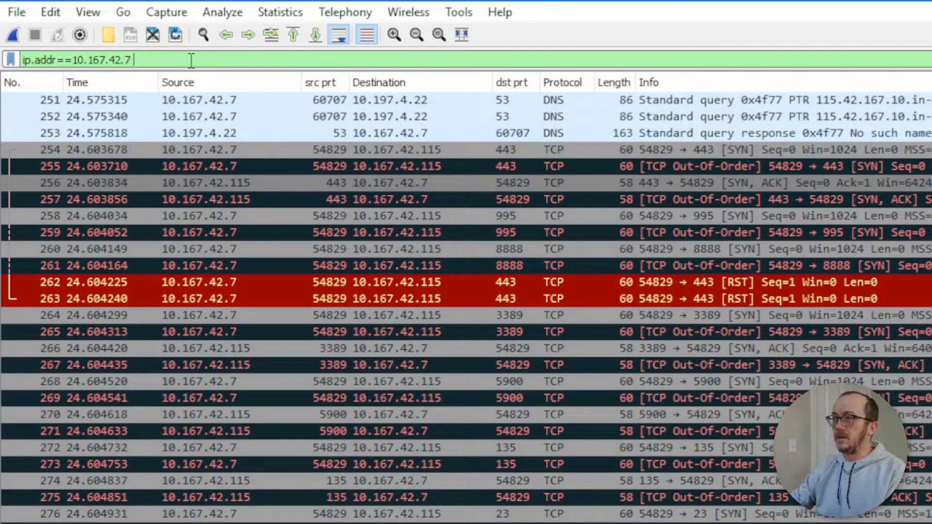
pyautogui.write('and ')
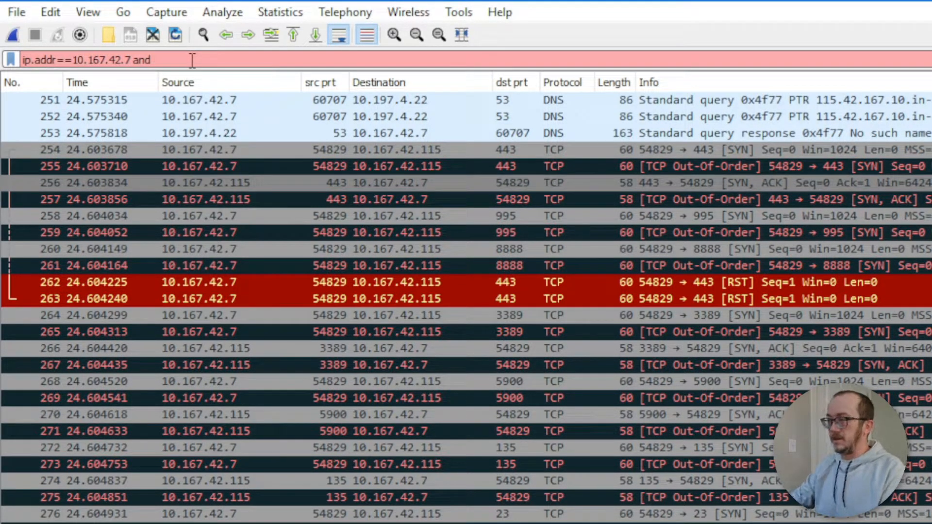
pyautogui.write('tcp.flags')
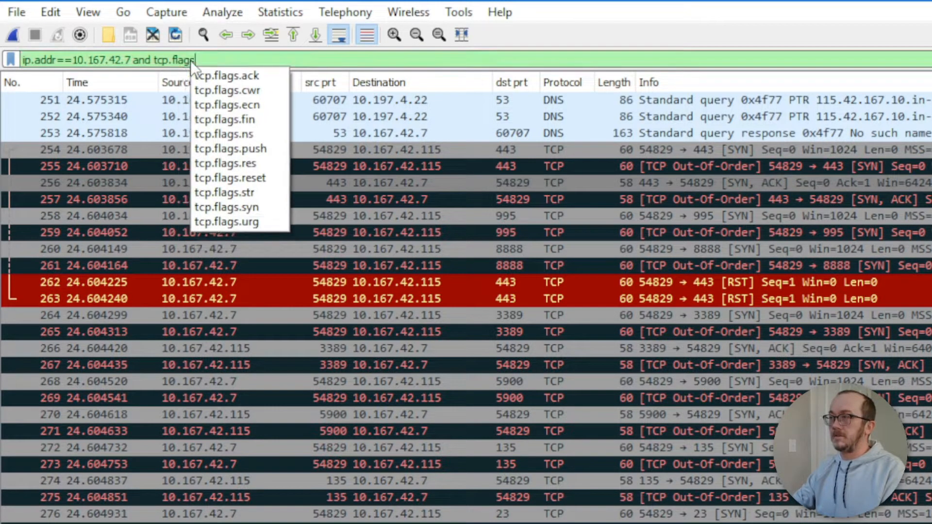
pyautogui.write('==')
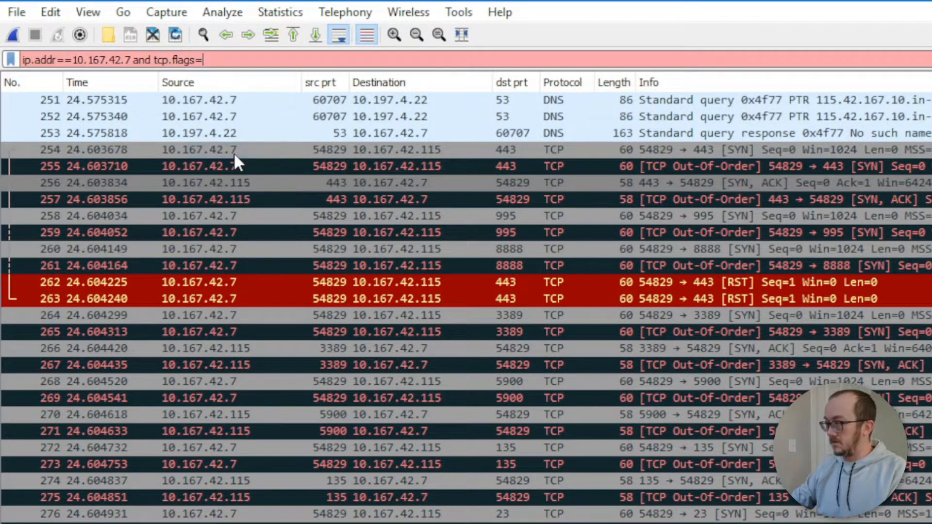
pyautogui.write('0x12')
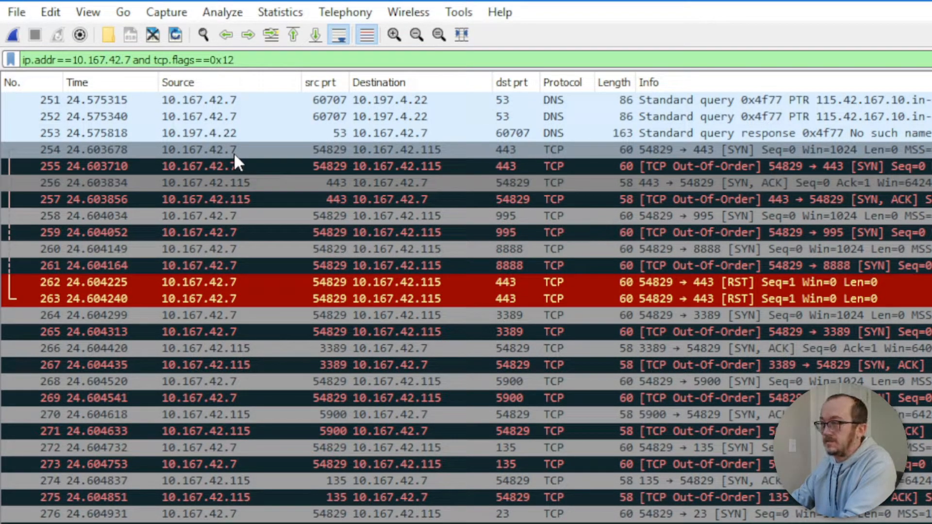
pyautogui.press('Return')
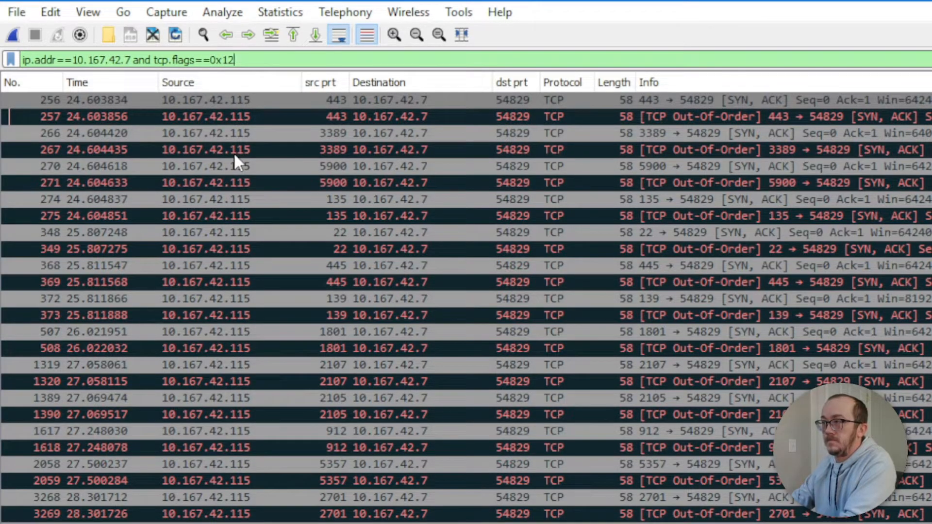
pyautogui.click(223, 145)
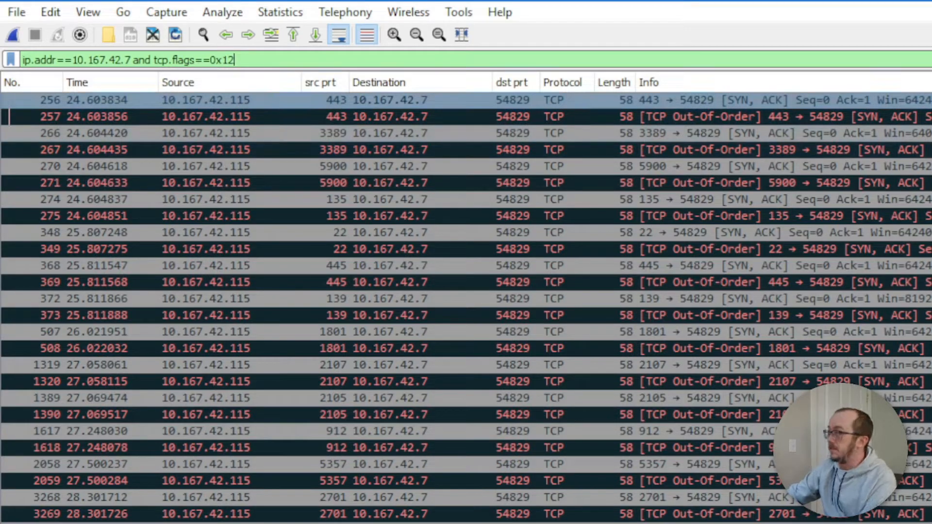
# Step: Clear the display filter and scroll through the full 152-packet VMnet2 capture
pyautogui.click(929, 59)
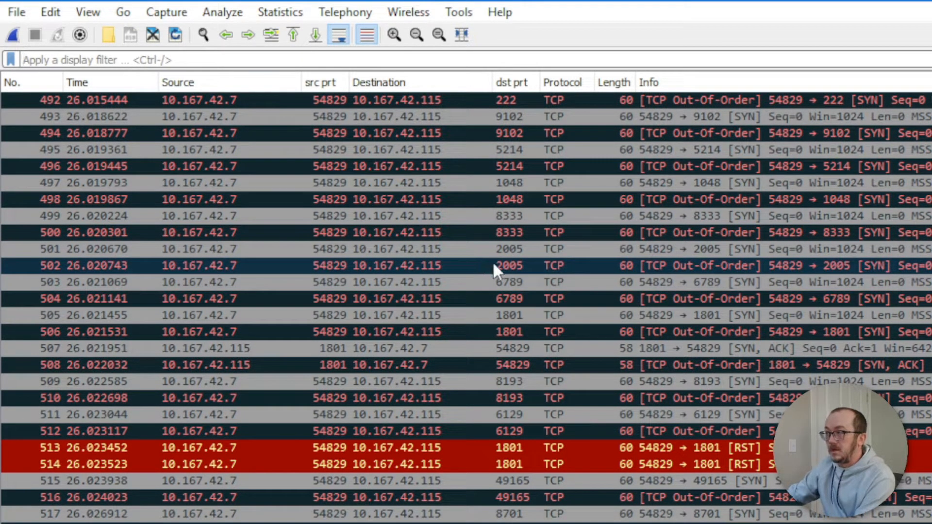
pyautogui.scroll(-20, 499, 260)
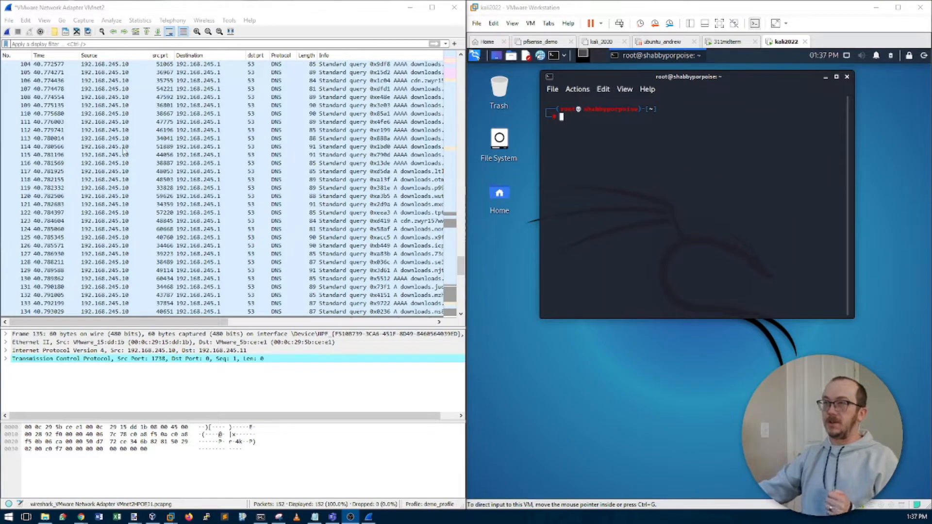
# Step: Start a new VMnet2 live capture without saving the old packets, then focus the Kali terminal
pyautogui.click(7, 32)
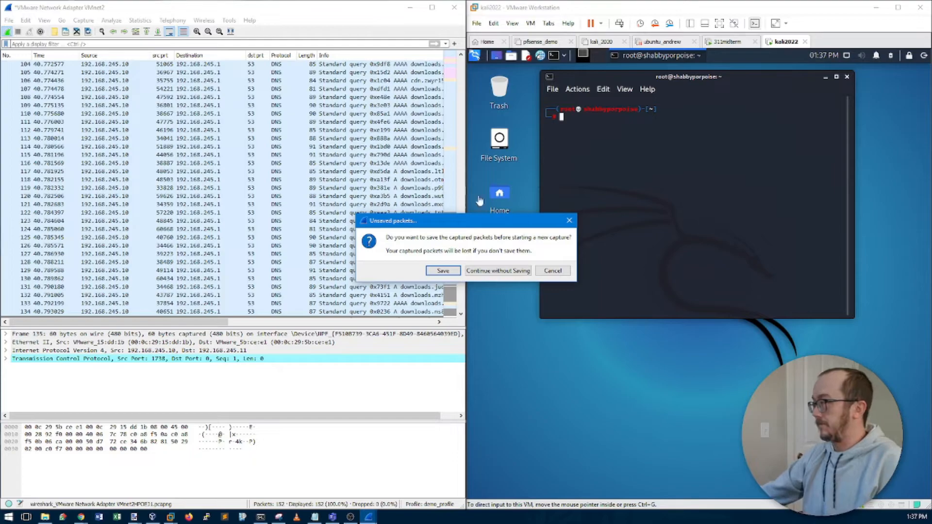
pyautogui.click(505, 271)
pyautogui.click(592, 130)
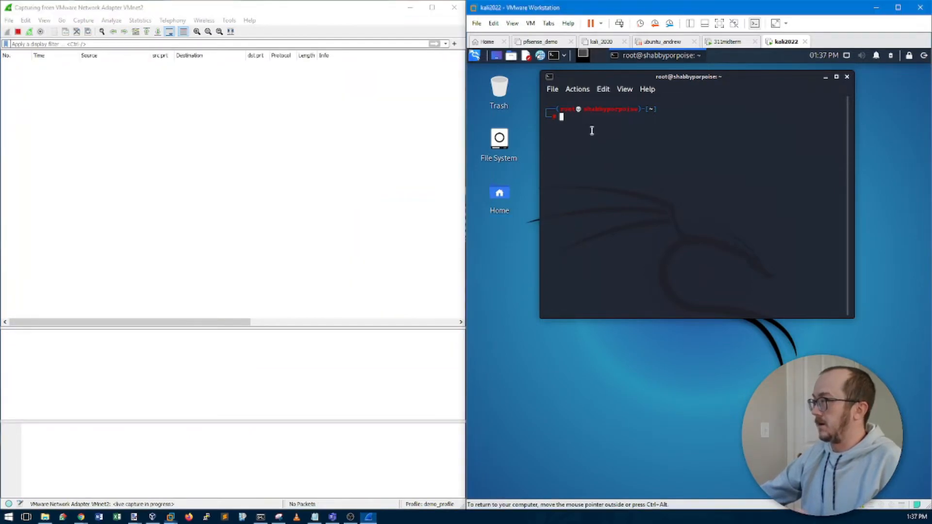
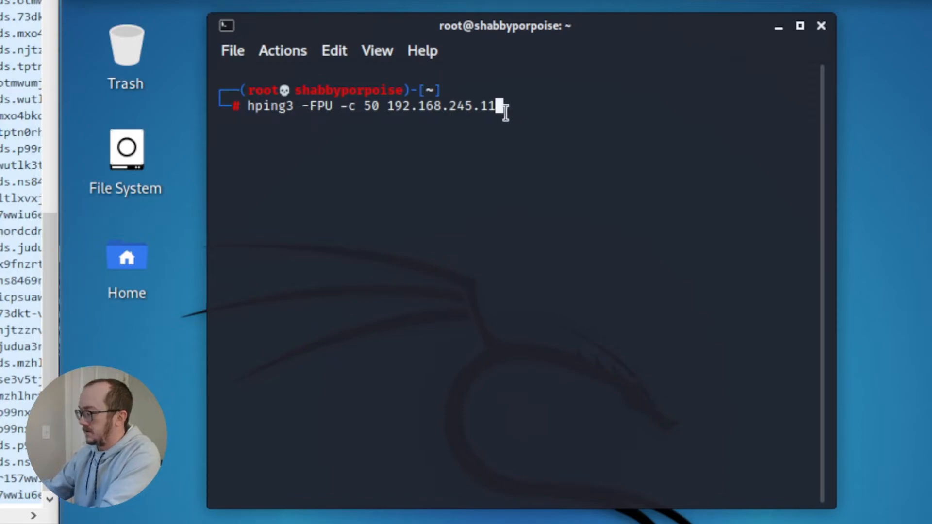
# Step: Run 'hping3 -FPU -c 50 192.168.245.11' to send 50 FIN/PSH/URG packets to the target
pyautogui.press('Return')
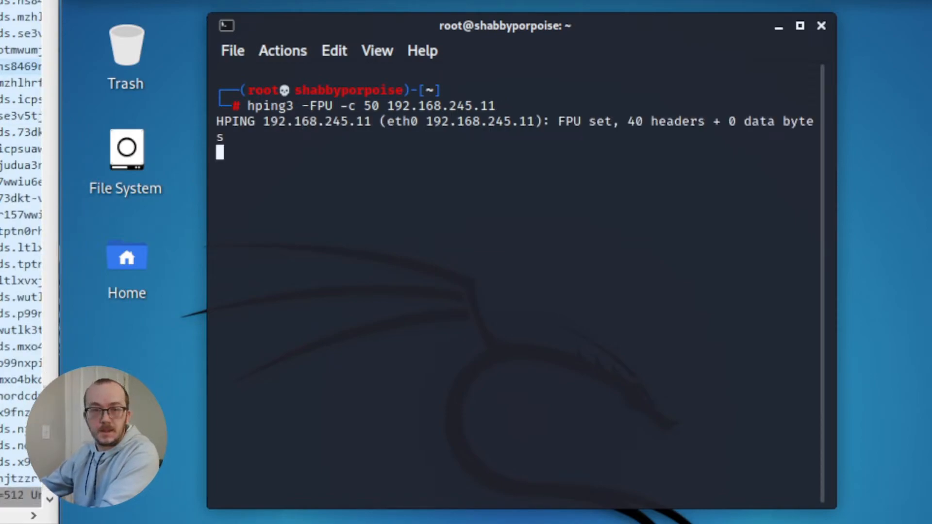
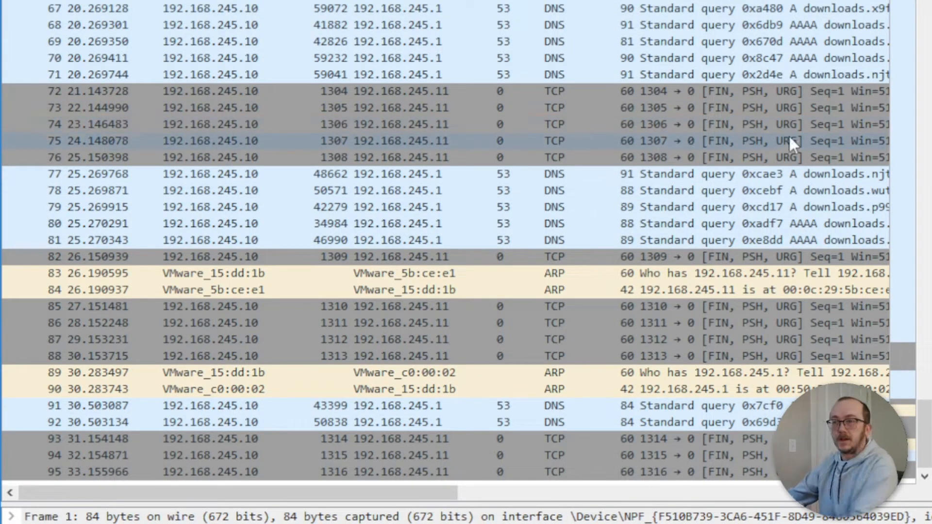
# Step: Select packet 72 and view its details and hex bytes, reading the TCP flags byte 0x29
pyautogui.click(716, 89)
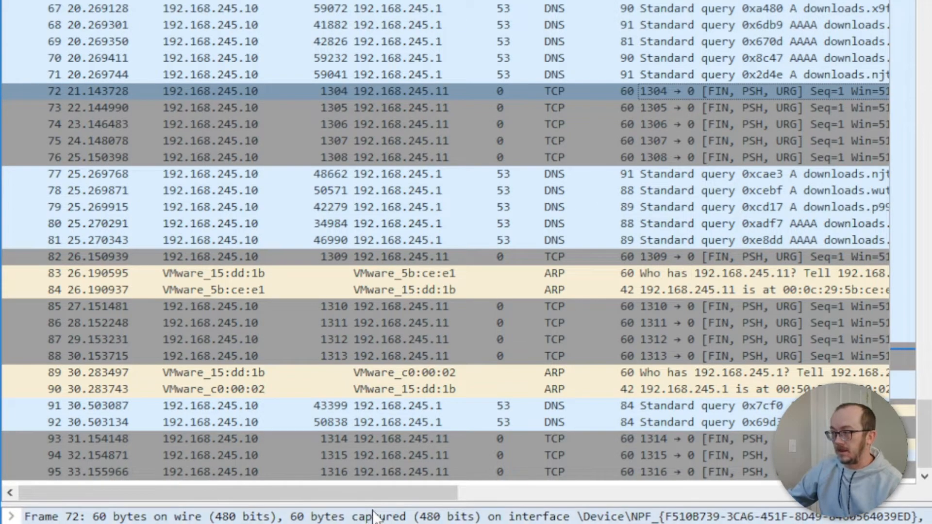
pyautogui.moveTo(374, 505); pyautogui.dragTo(395, 190)
pyautogui.moveTo(394, 523); pyautogui.dragTo(405, 286)
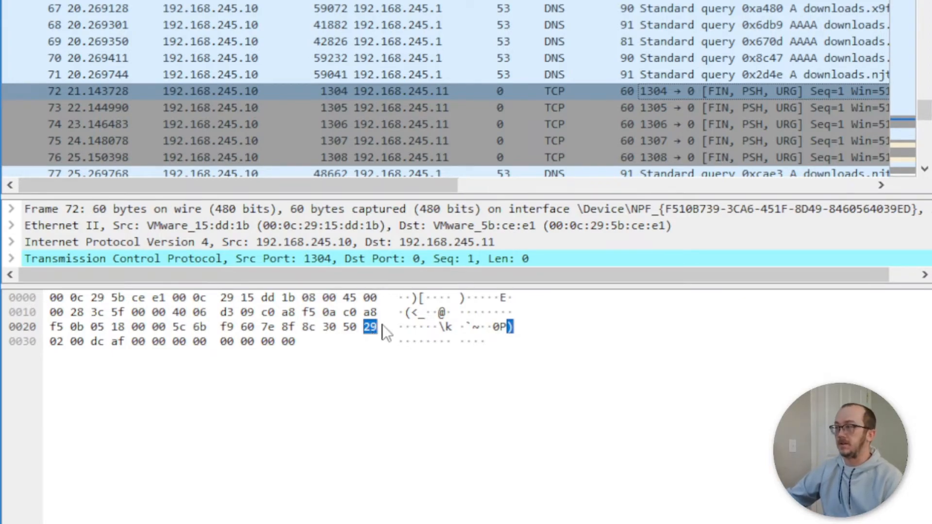
pyautogui.moveTo(406, 287); pyautogui.dragTo(392, 523)
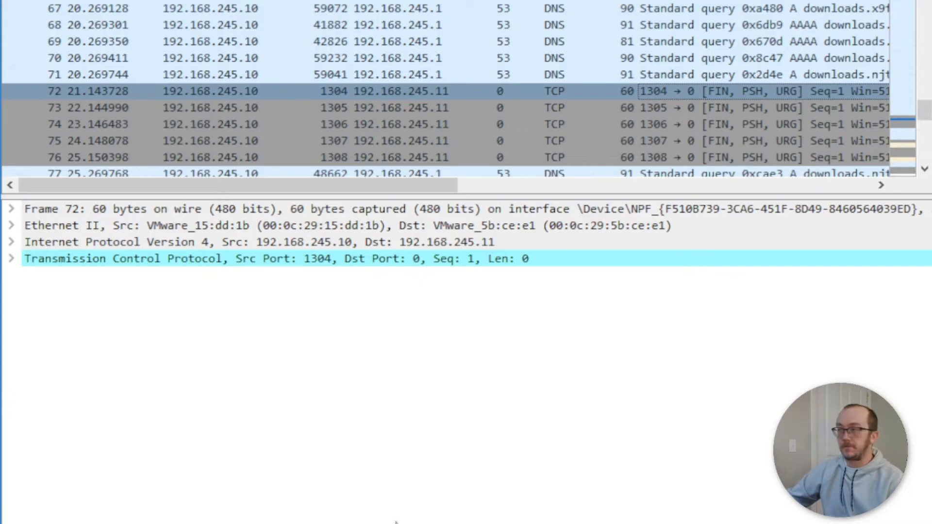
# Step: Expand packet 72's Ethernet II header to read its source and destination addresses
pyautogui.moveTo(456, 397); pyautogui.dragTo(456, 422)
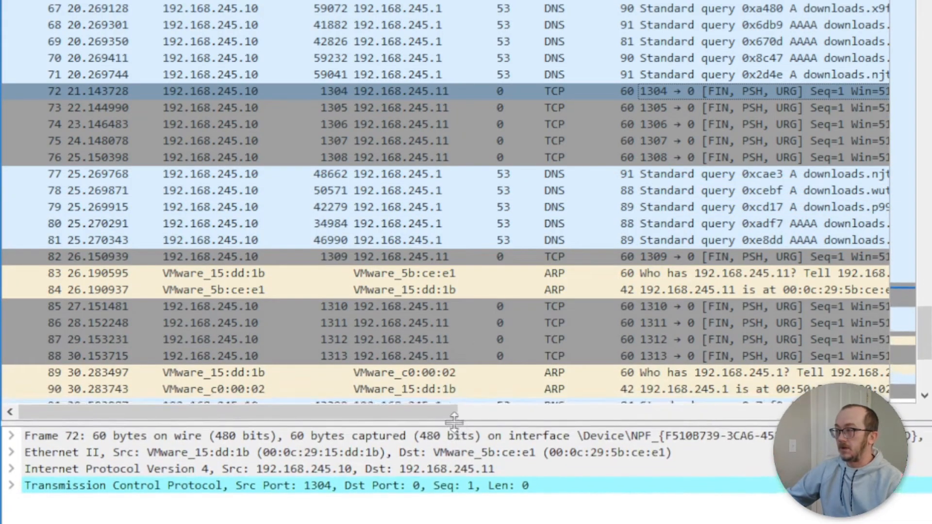
pyautogui.click(12, 451)
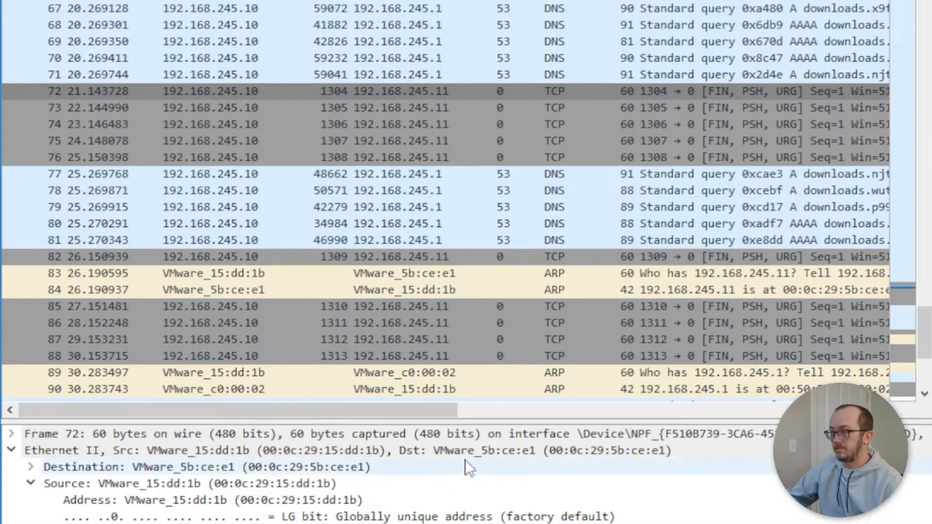
pyautogui.moveTo(458, 421); pyautogui.dragTo(458, 508)
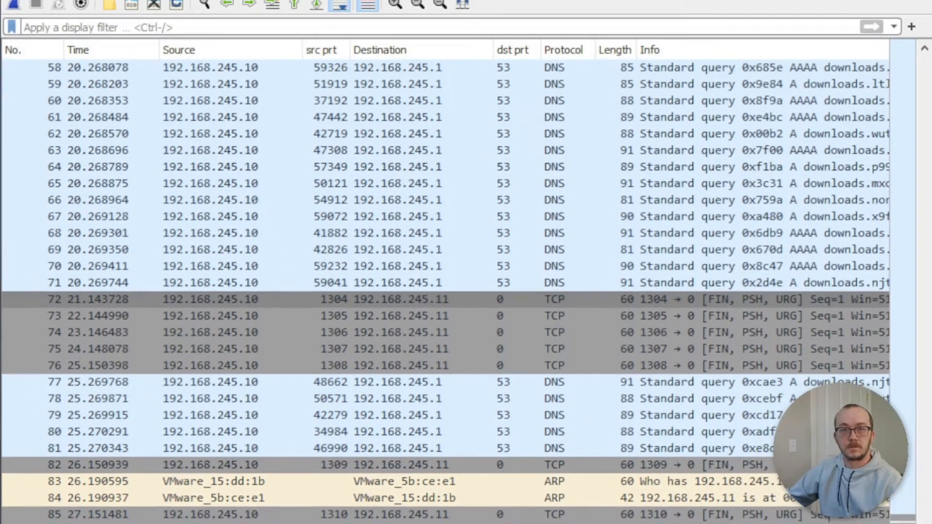
# Step: Apply the display filter tcp.flags==0x29 and select packet 72 among the 13 FIN/PSH/URG probes
pyautogui.click(106, 27)
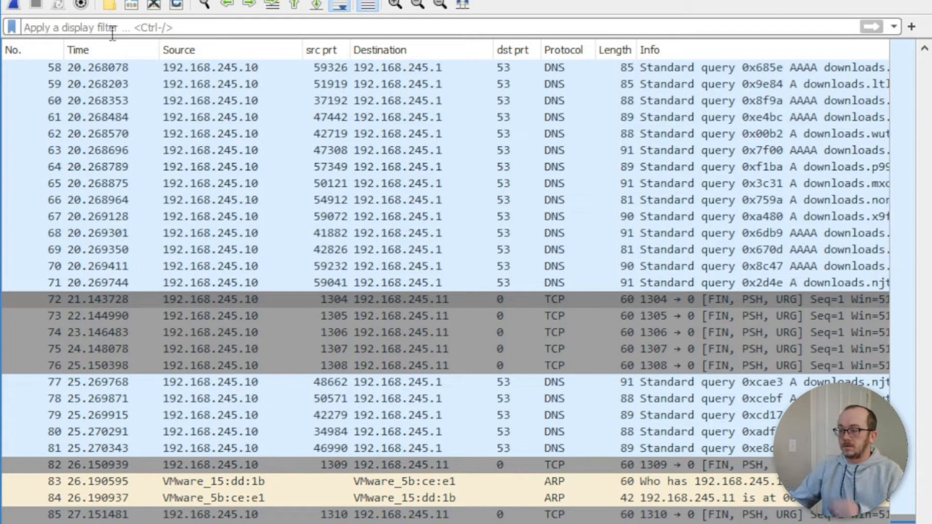
pyautogui.write('tcp')
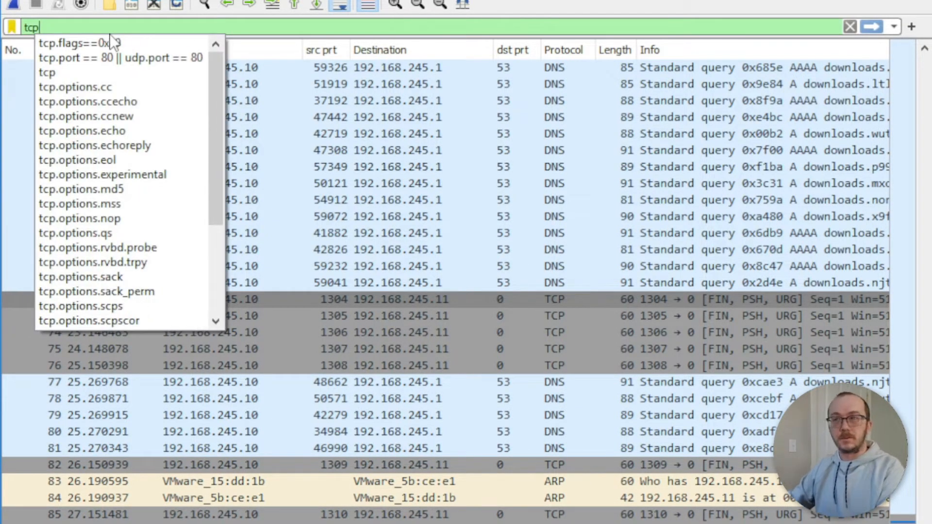
pyautogui.write('.flags==')
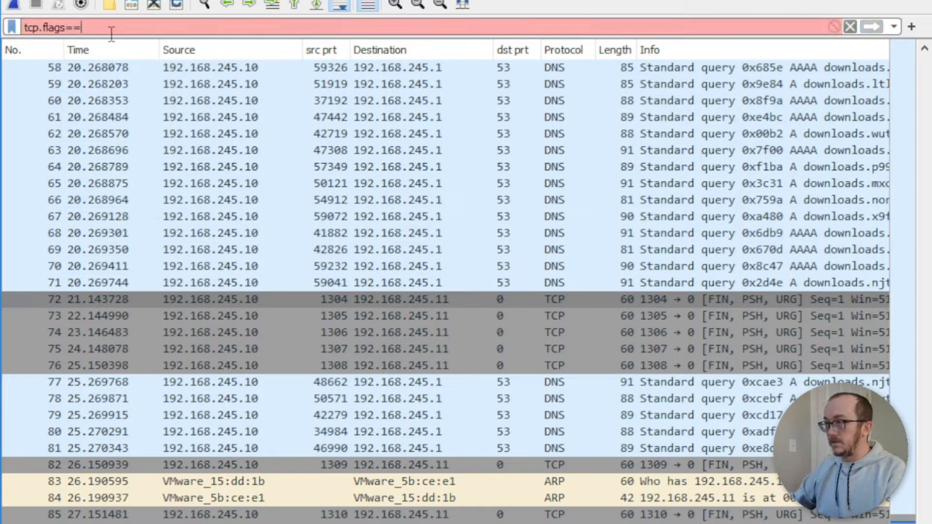
pyautogui.write('0x29')
pyautogui.press('Return')
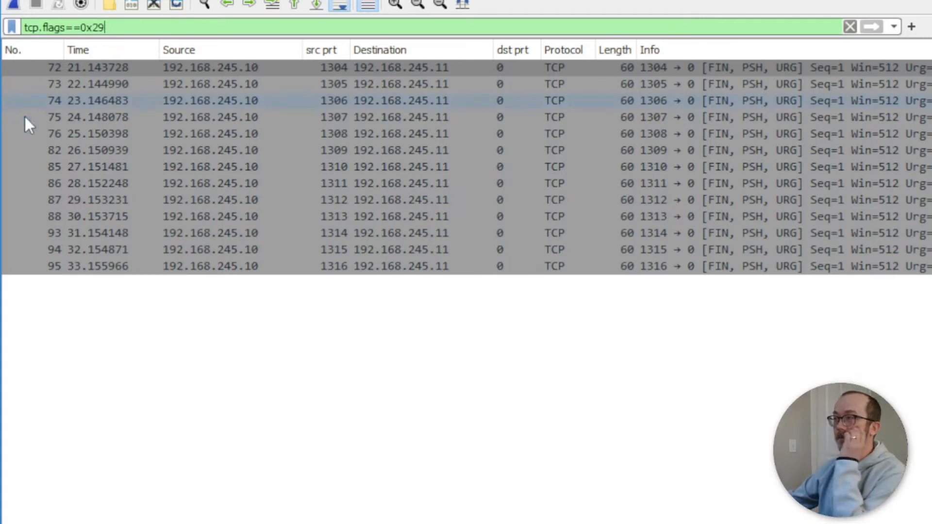
pyautogui.click(718, 72)
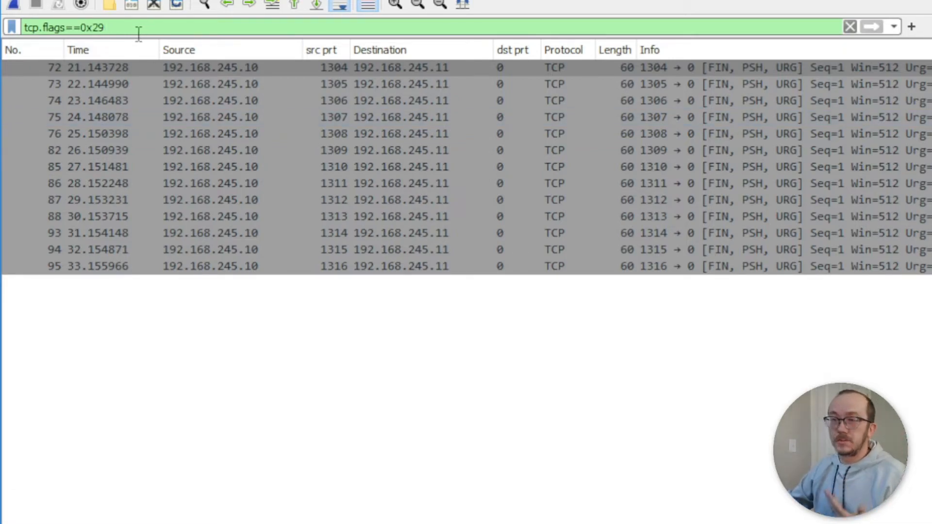
# Step: Change the display filter text from tcp.flags==0x29 to tcp.flags==0x12 for SYN/ACK replies
pyautogui.press('BackSpace')
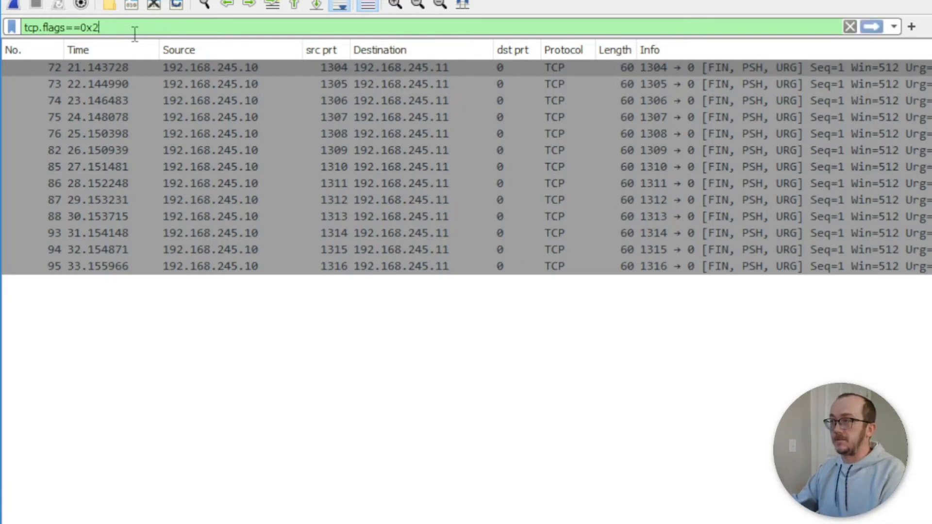
pyautogui.press('BackSpace')
pyautogui.write('02')
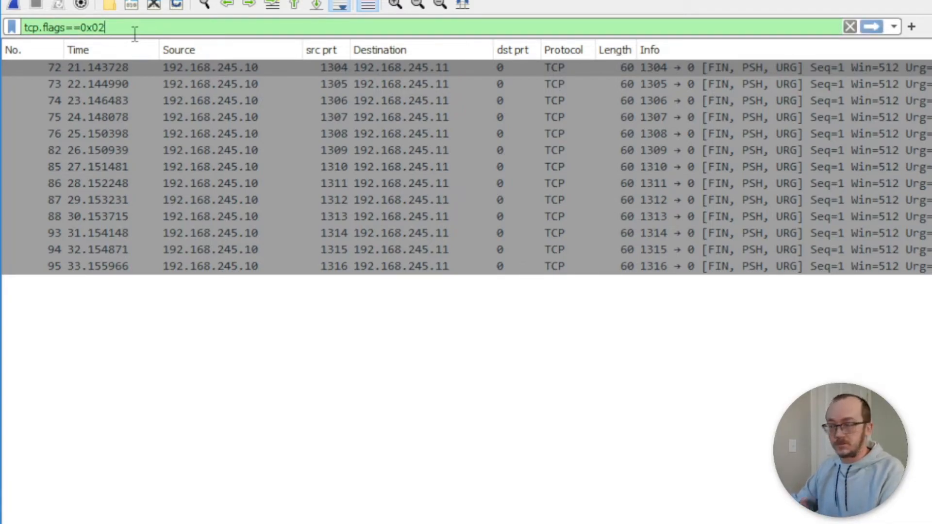
pyautogui.press('BackSpace')
pyautogui.press('BackSpace')
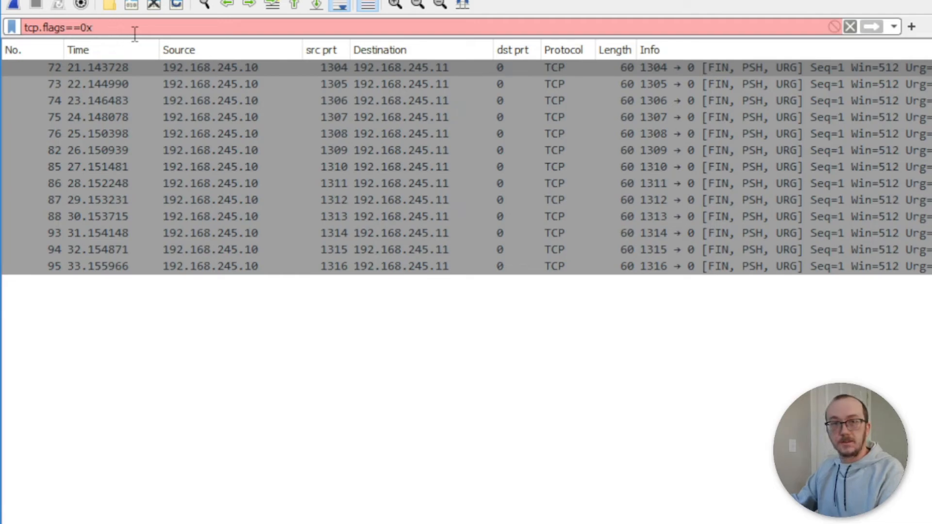
pyautogui.write('12')
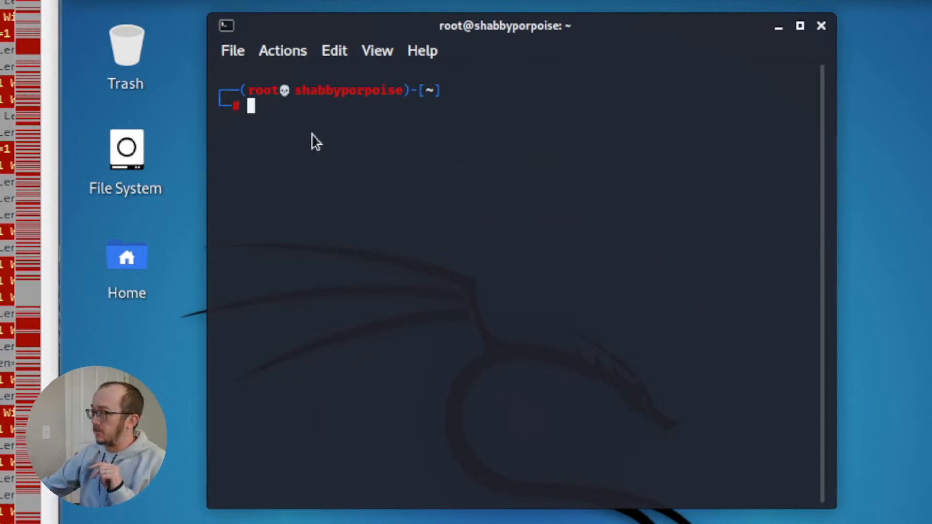
# Step: Restart the Wireshark capture without saving and rerun nmap -sS against 192.168.245.13
pyautogui.write('clear')
pyautogui.press('Up')
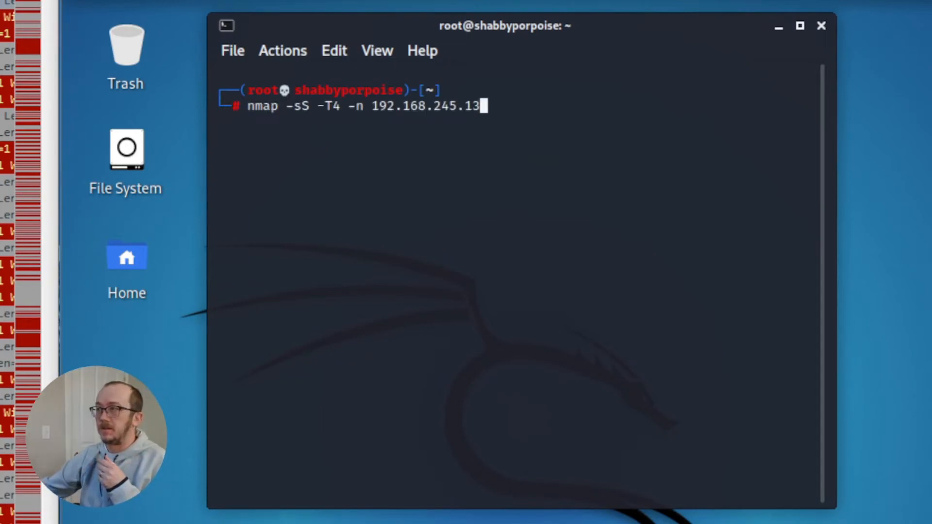
pyautogui.hotkey('ctrl', 'e')
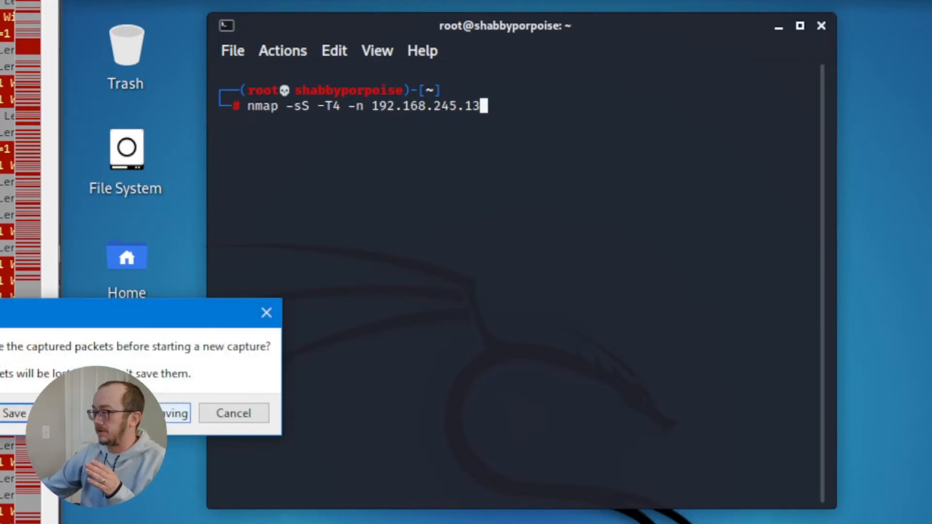
pyautogui.click(117, 413)
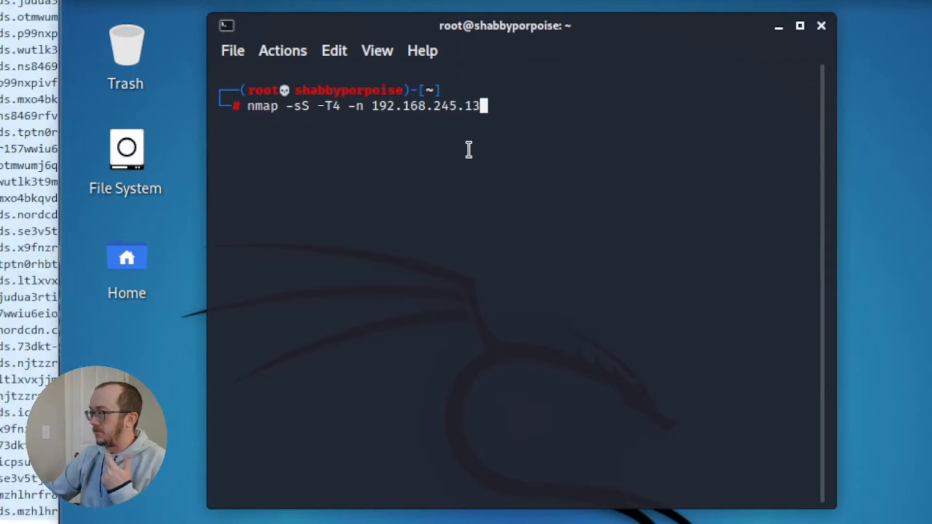
pyautogui.press('Return')
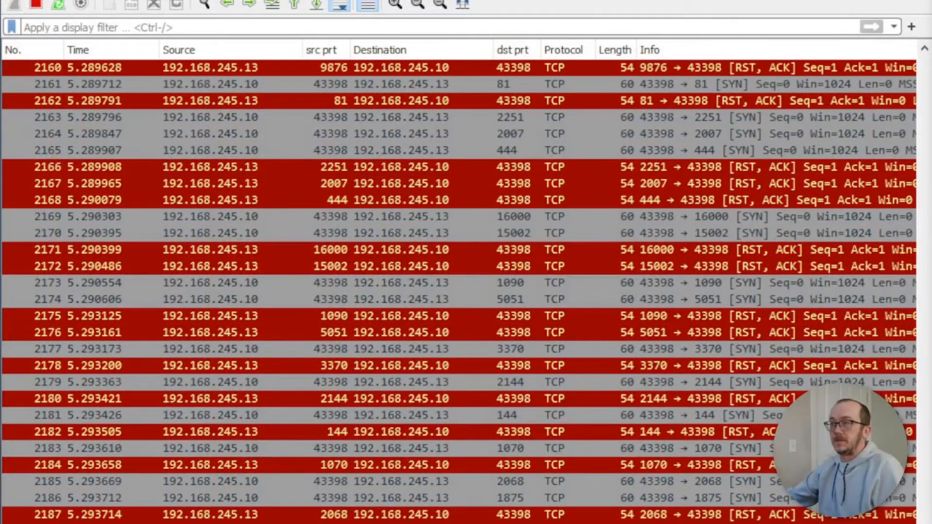
# Step: Stop the capture and select packet 2000, the RST/ACK reply from port 1658
pyautogui.click(37, 5)
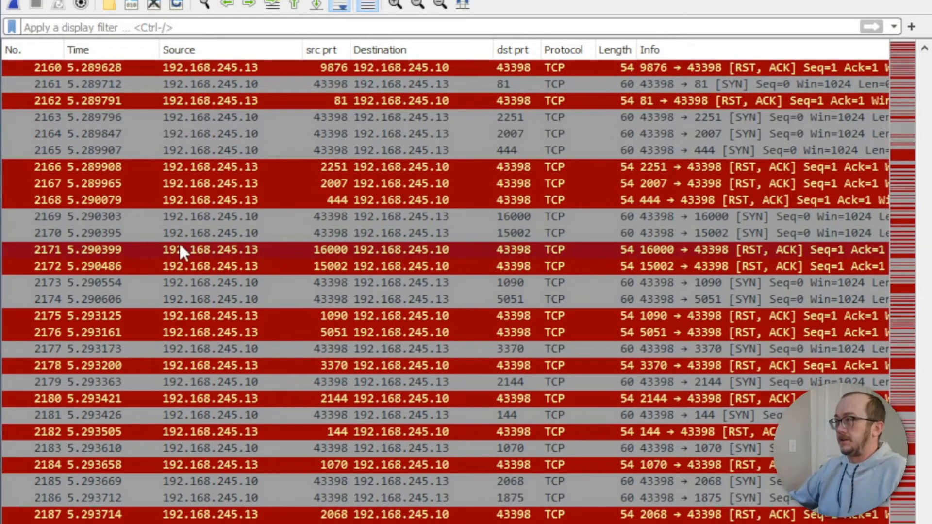
pyautogui.scroll(19, 485, 178)
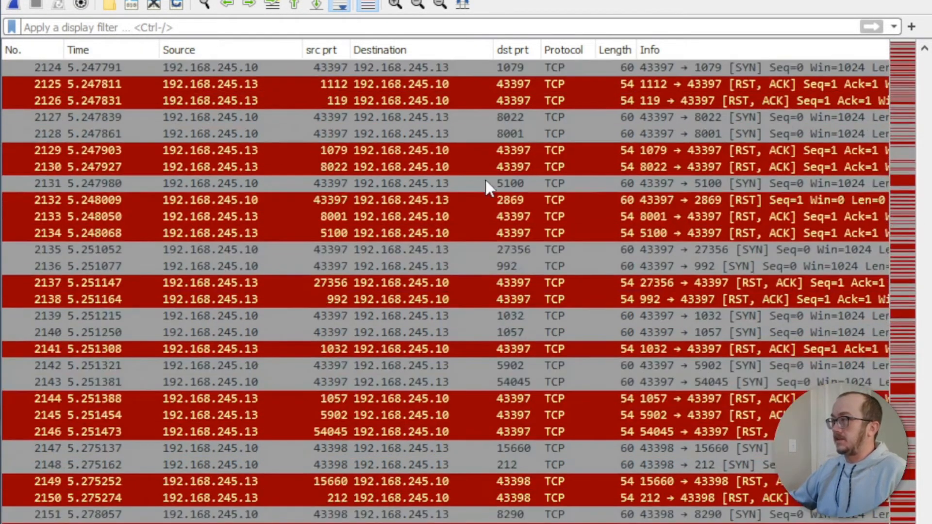
pyautogui.scroll(20, 485, 179)
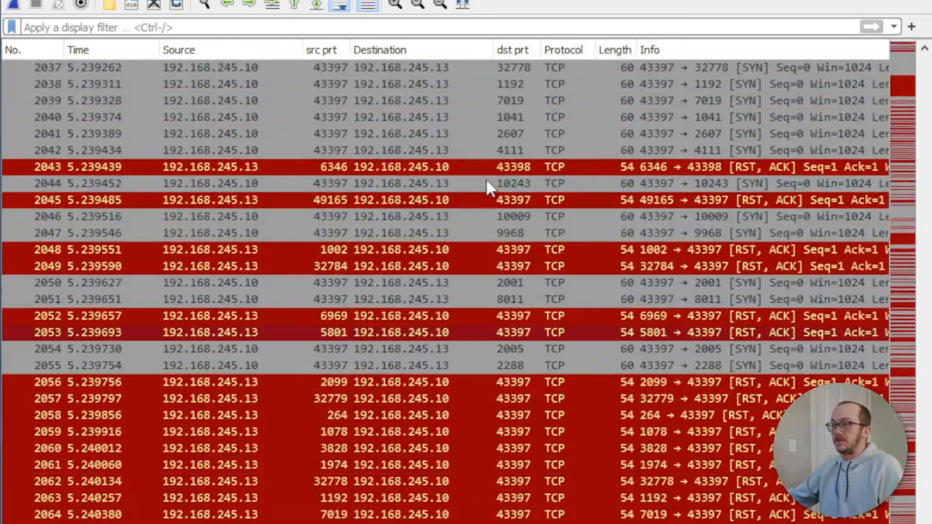
pyautogui.scroll(8, 485, 179)
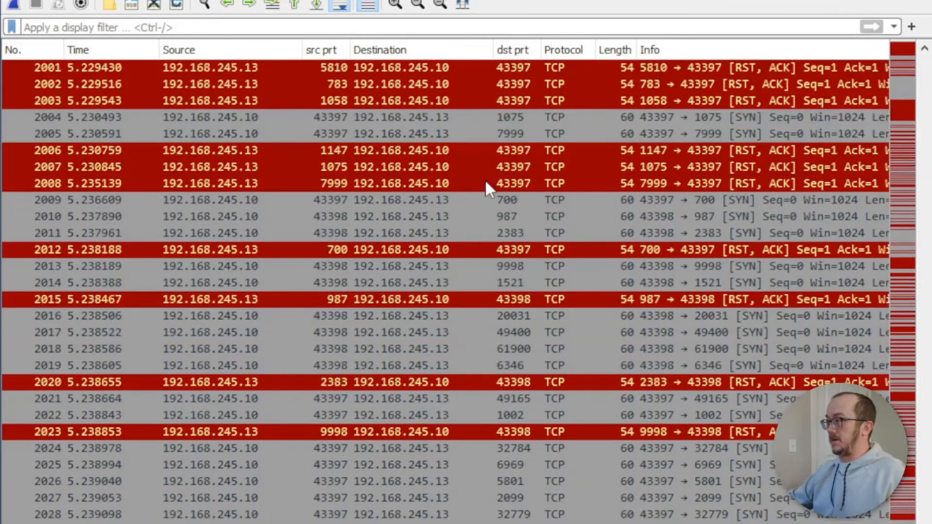
pyautogui.scroll(2, 485, 179)
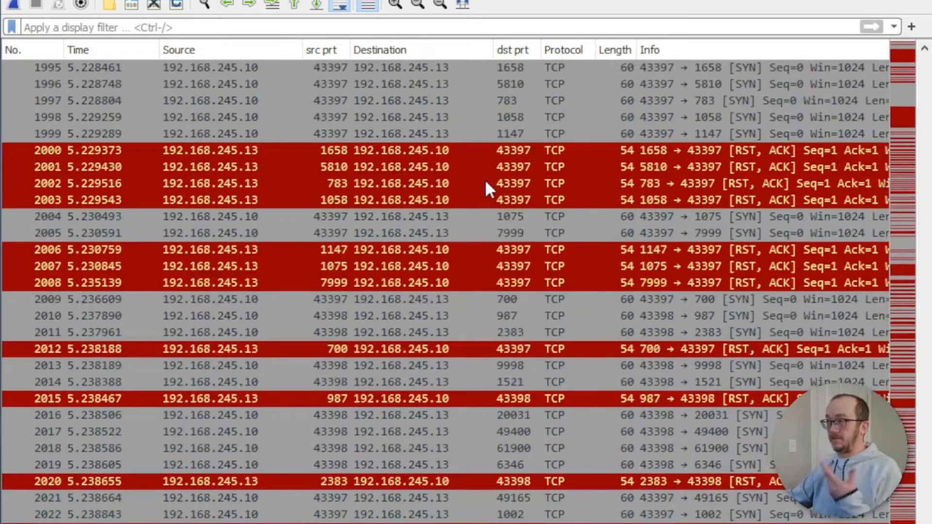
pyautogui.click(748, 150)
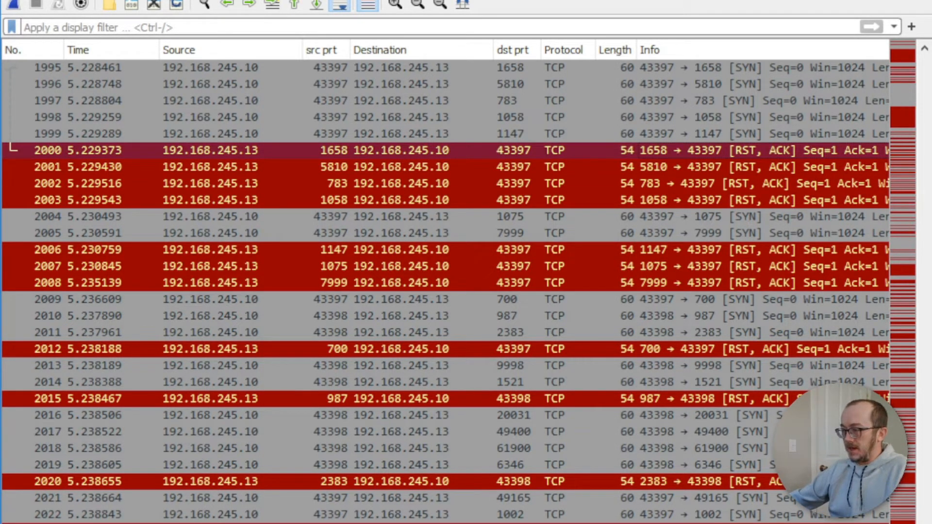
pyautogui.moveTo(368, 523); pyautogui.dragTo(371, 116)
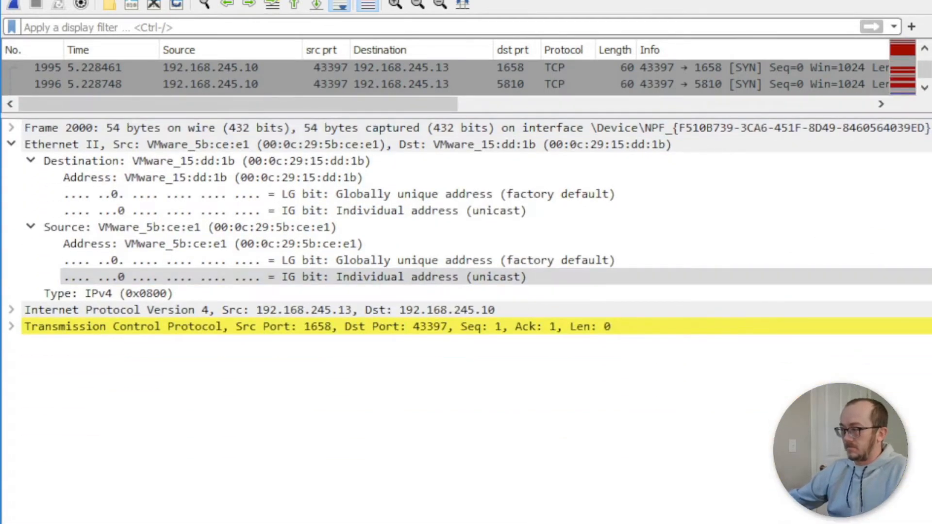
pyautogui.moveTo(412, 523); pyautogui.dragTo(413, 371)
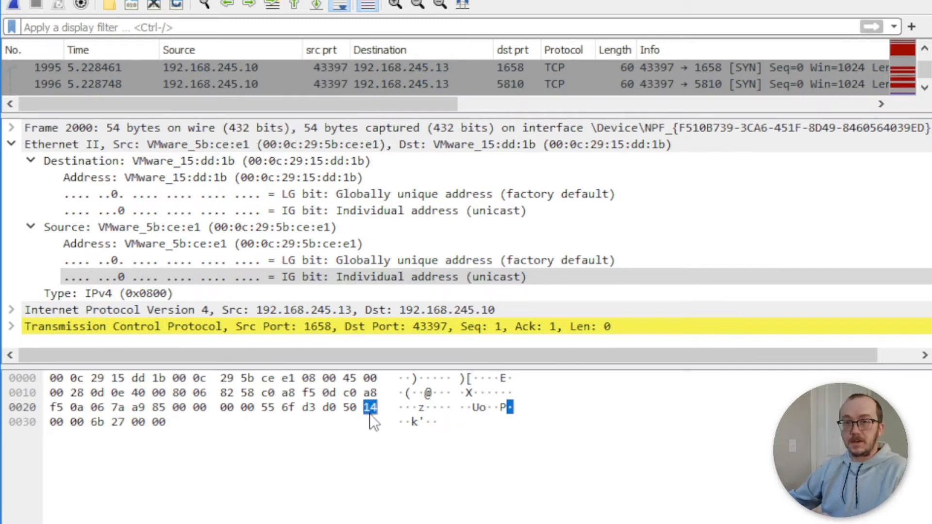
pyautogui.moveTo(381, 368); pyautogui.dragTo(380, 523)
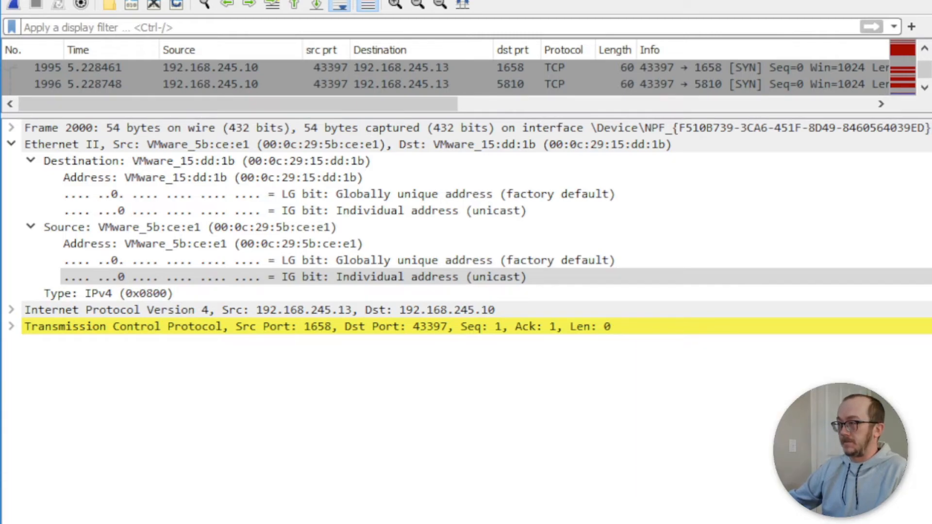
pyautogui.moveTo(410, 114); pyautogui.dragTo(410, 522)
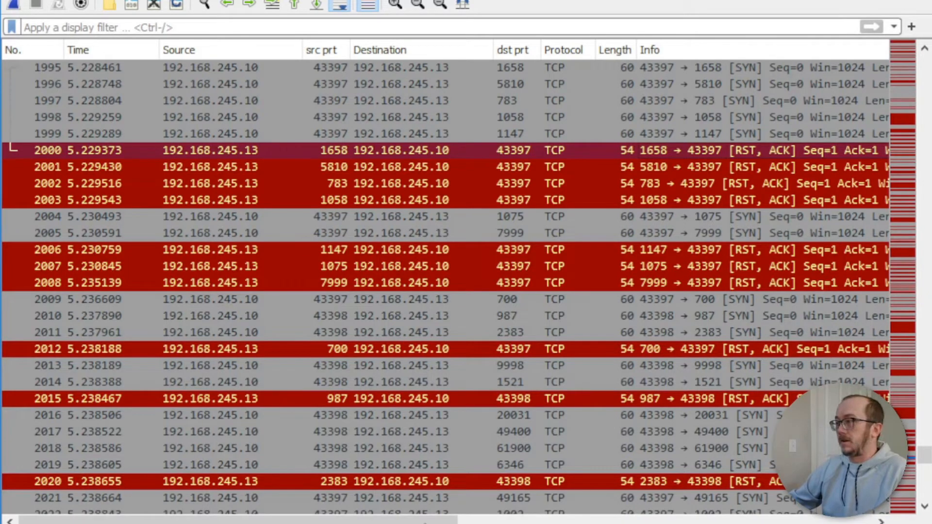
pyautogui.click(181, 26)
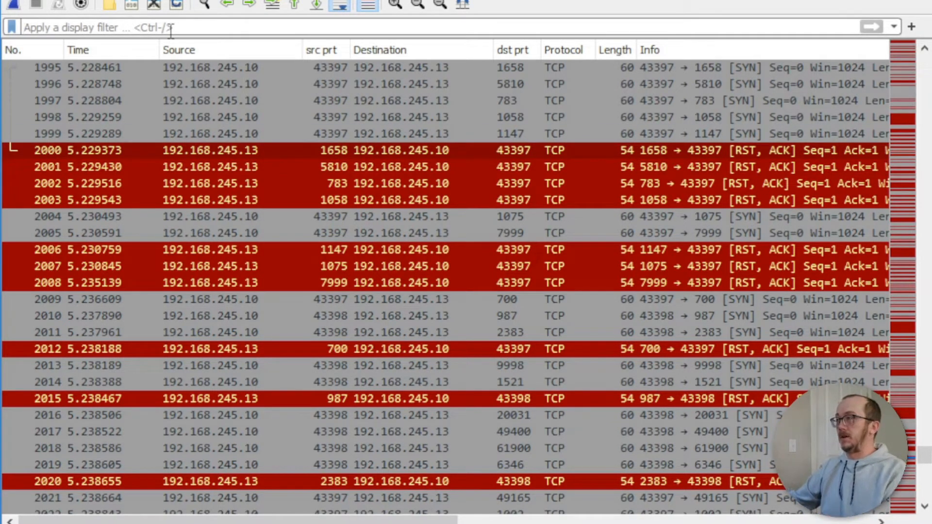
# Step: Apply the filter tcp.flags==0x02 and !(tcp.flags==0x14) to list only SYN probes
pyautogui.write('tcp')
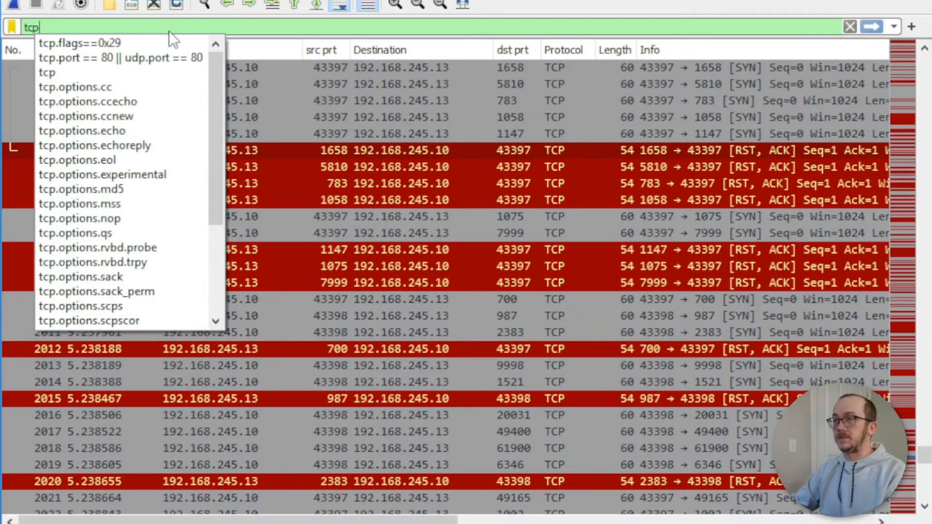
pyautogui.write('.flags')
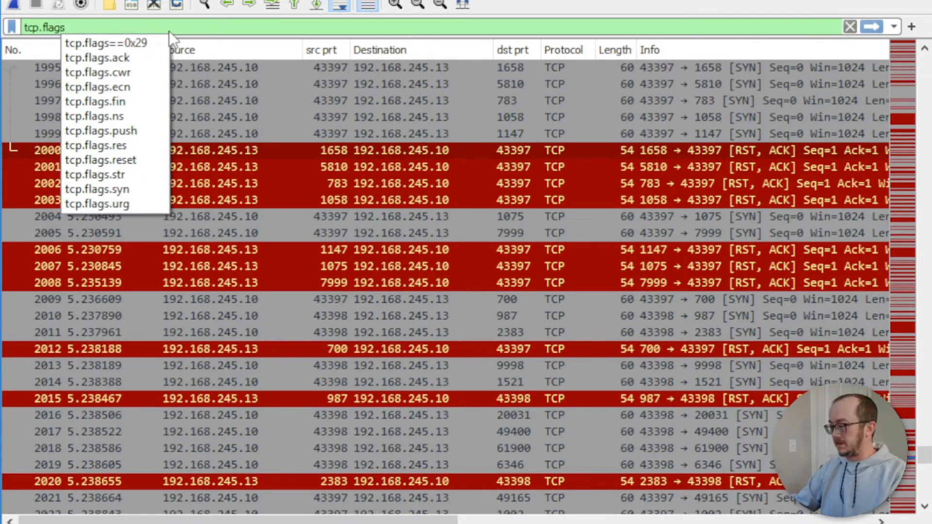
pyautogui.write('==0x')
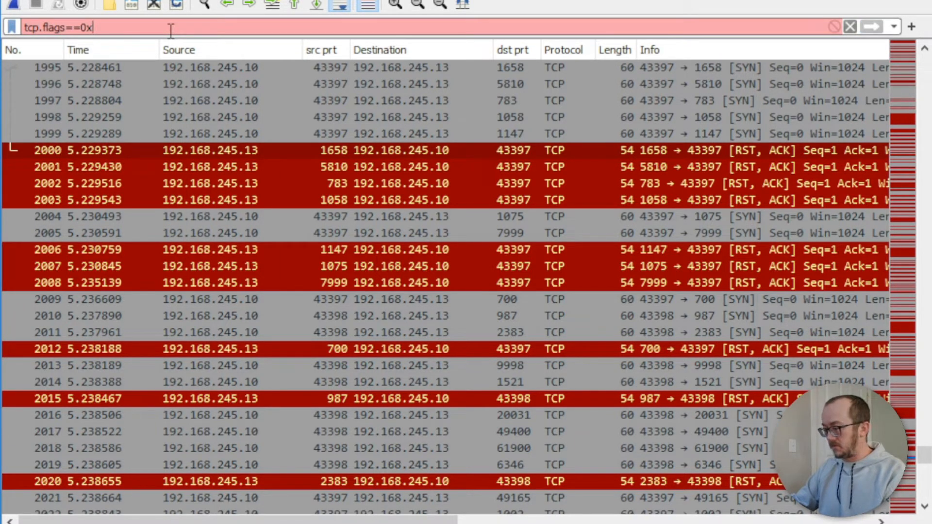
pyautogui.write('02')
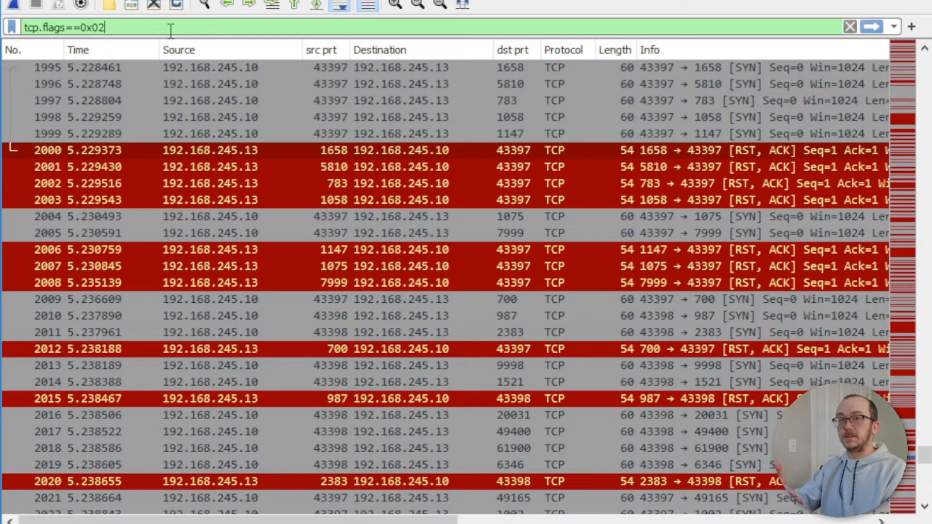
pyautogui.write(' and')
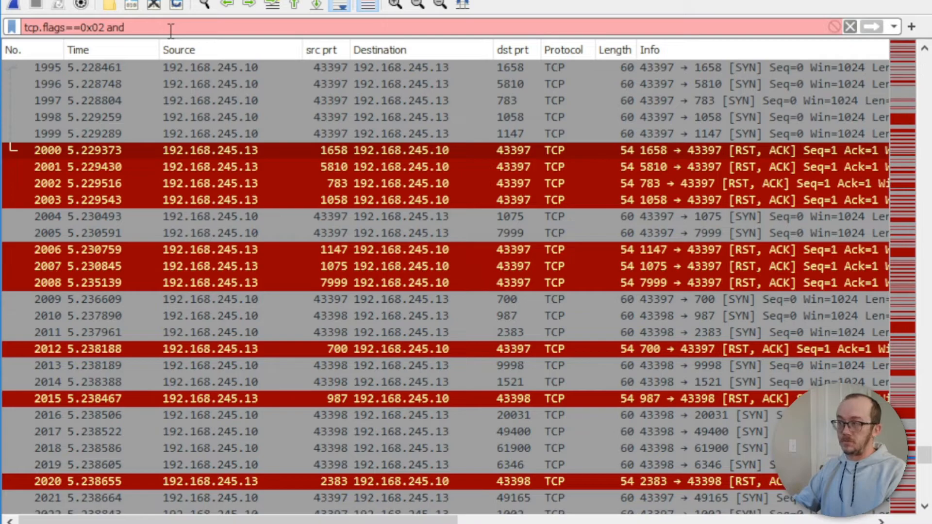
pyautogui.write(' !(tcp')
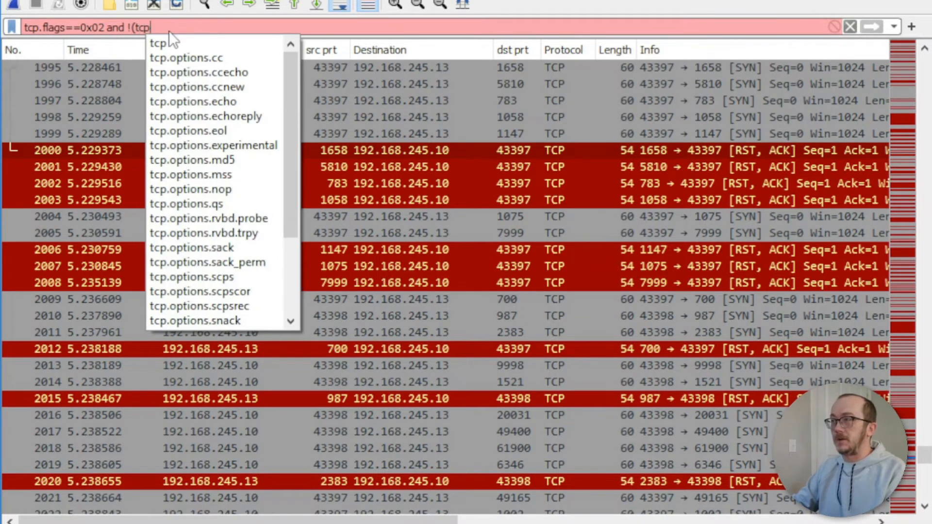
pyautogui.write('.flags==0')
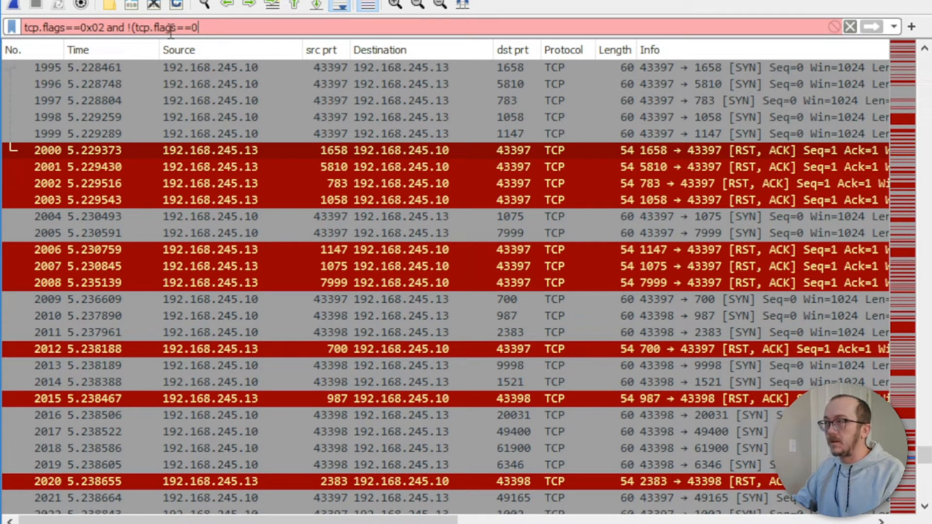
pyautogui.write('x14')
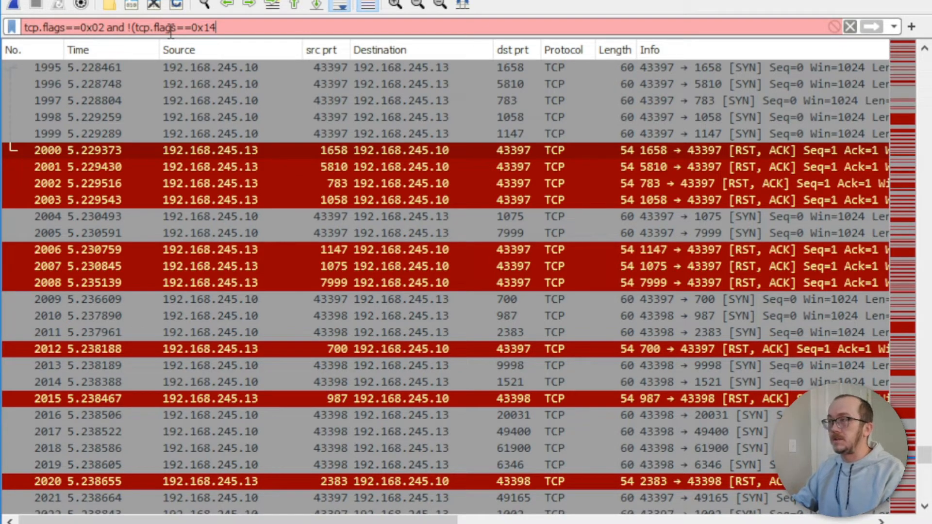
pyautogui.write(')')
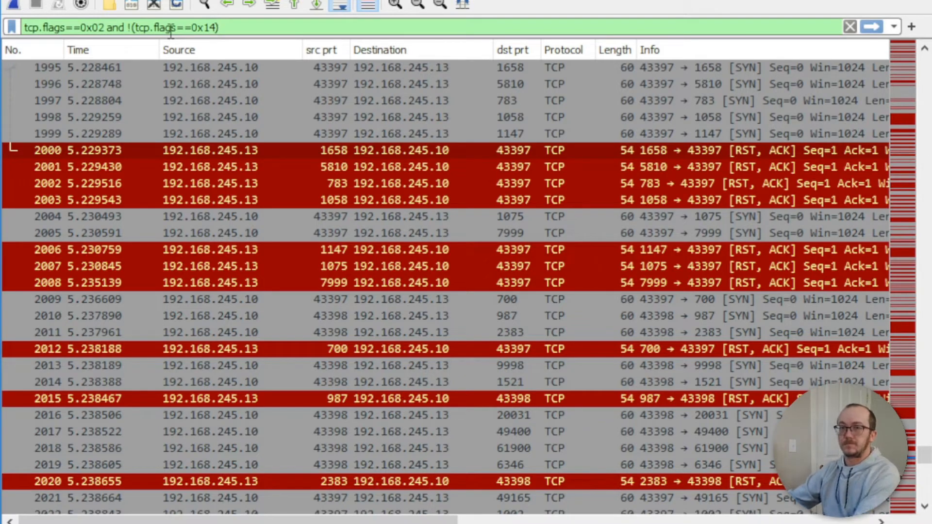
pyautogui.press('Return')
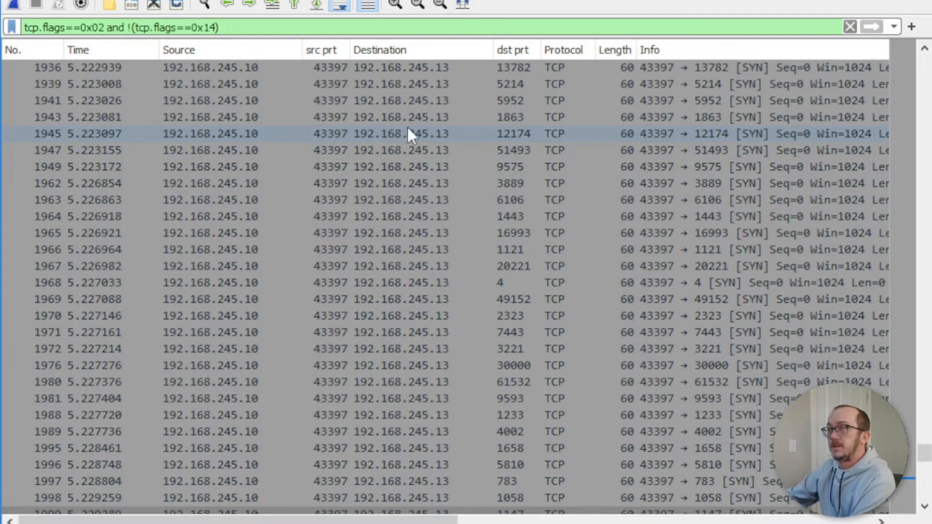
# Step: Scroll the SYN-only list to packets 1637–1693, probes from source port 43397
pyautogui.scroll(-3, 407, 126)
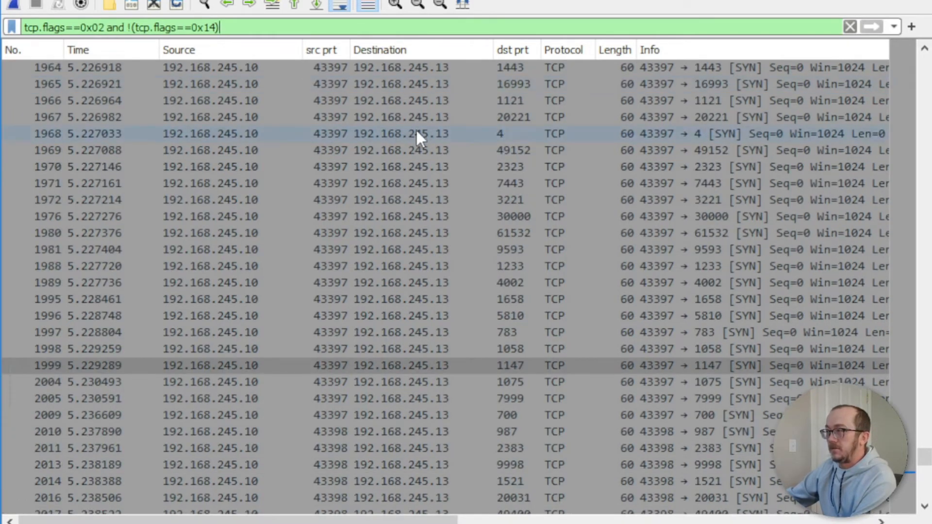
pyautogui.scroll(-5, 494, 144)
pyautogui.scroll(-4, 494, 149)
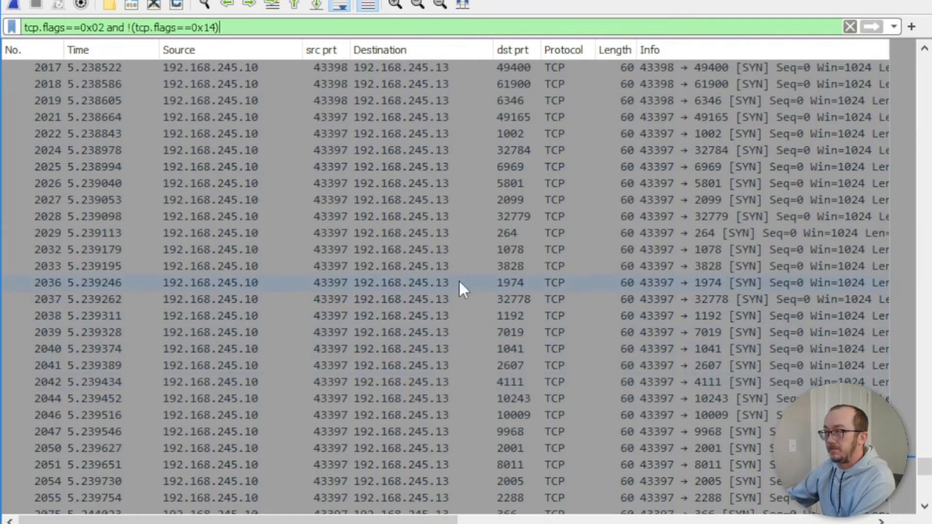
pyautogui.scroll(-6, 460, 282)
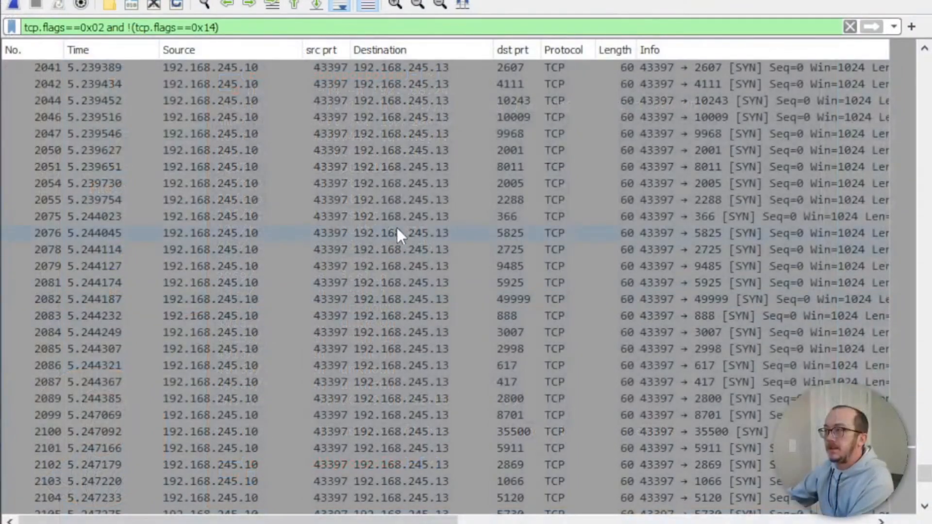
pyautogui.scroll(15, 367, 188)
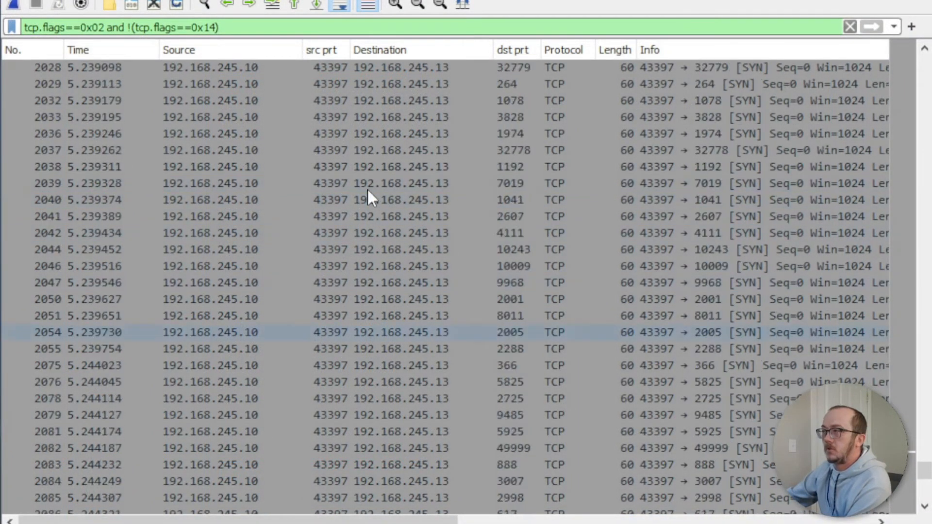
pyautogui.scroll(20, 367, 187)
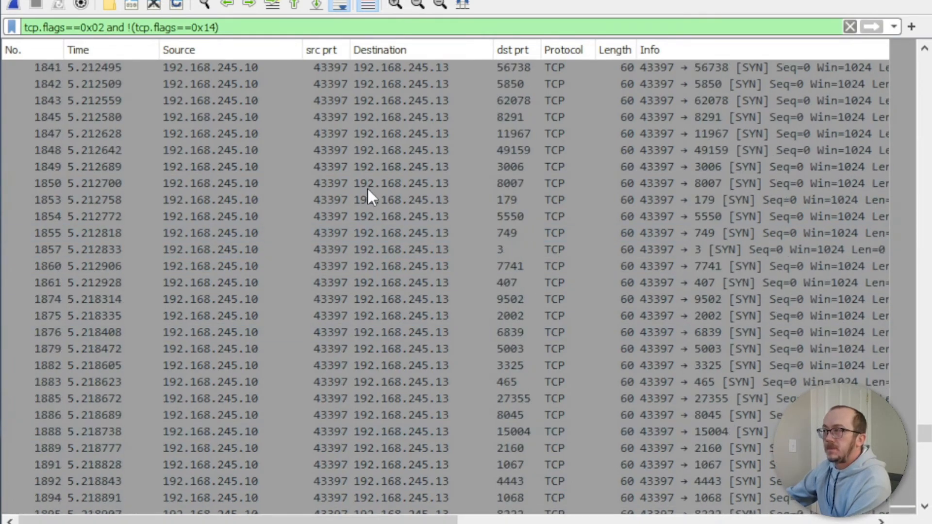
pyautogui.scroll(14, 367, 188)
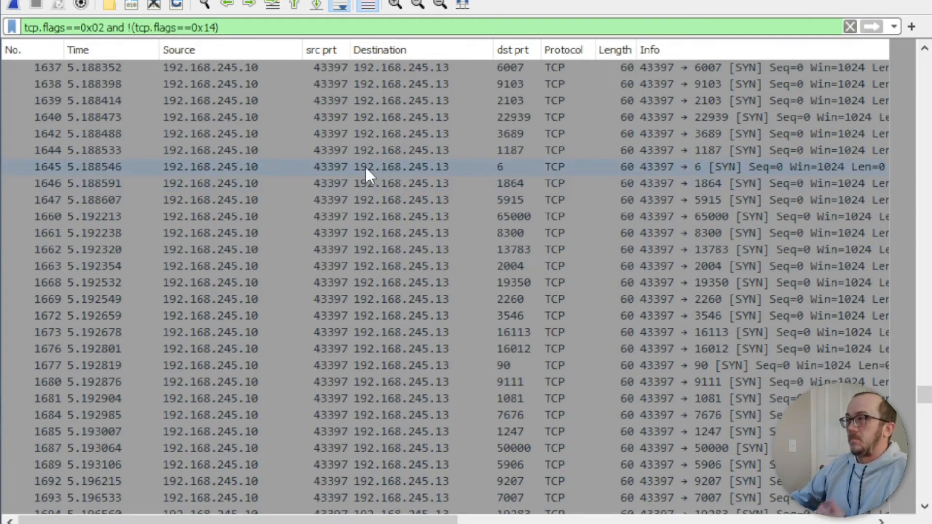
pyautogui.click(333, 166)
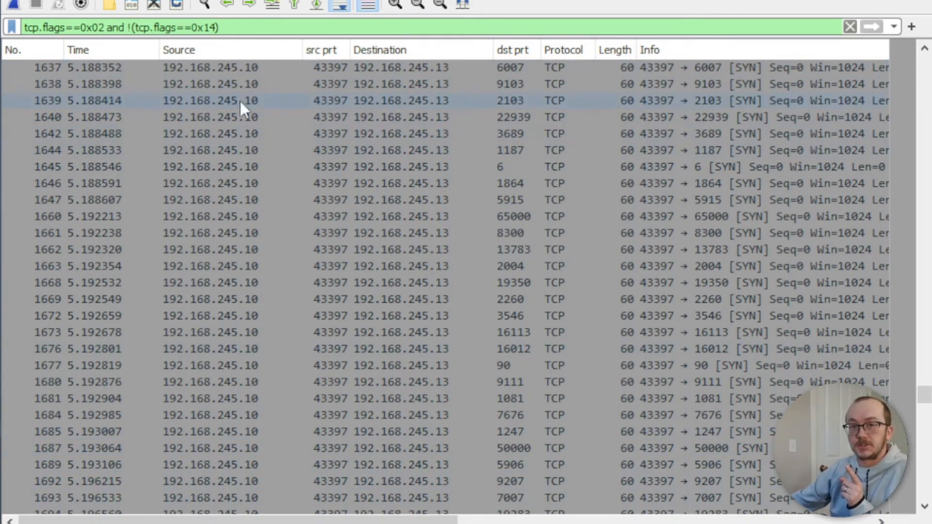
pyautogui.click(244, 166)
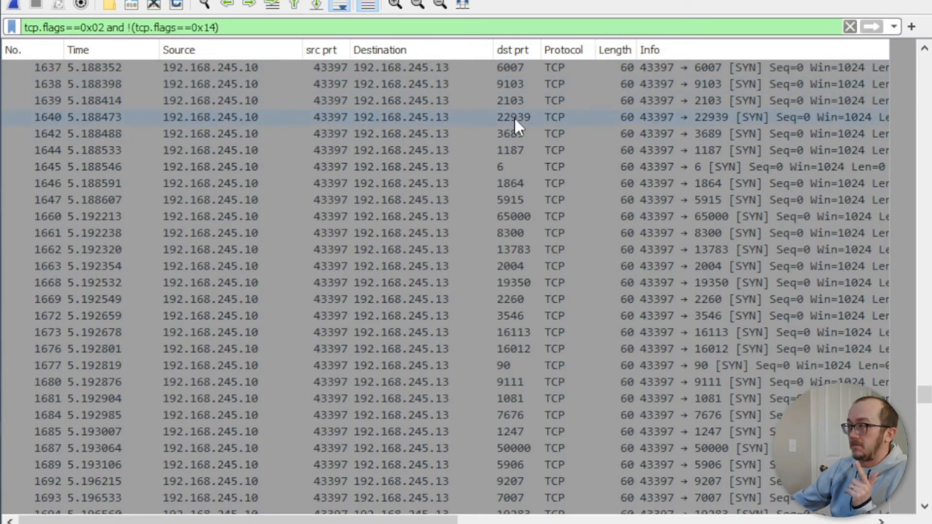
pyautogui.click(506, 448)
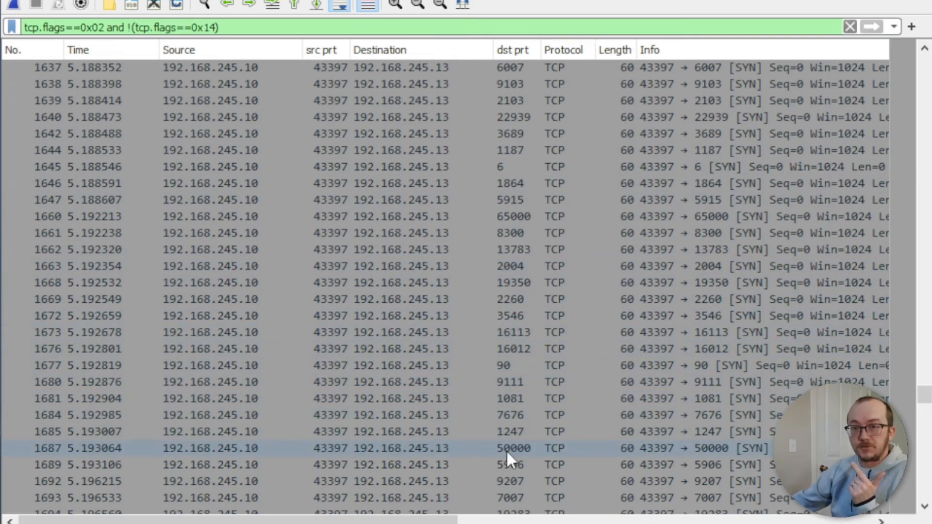
pyautogui.scroll(-3, 520, 442)
pyautogui.click(517, 415)
pyautogui.scroll(-7, 515, 415)
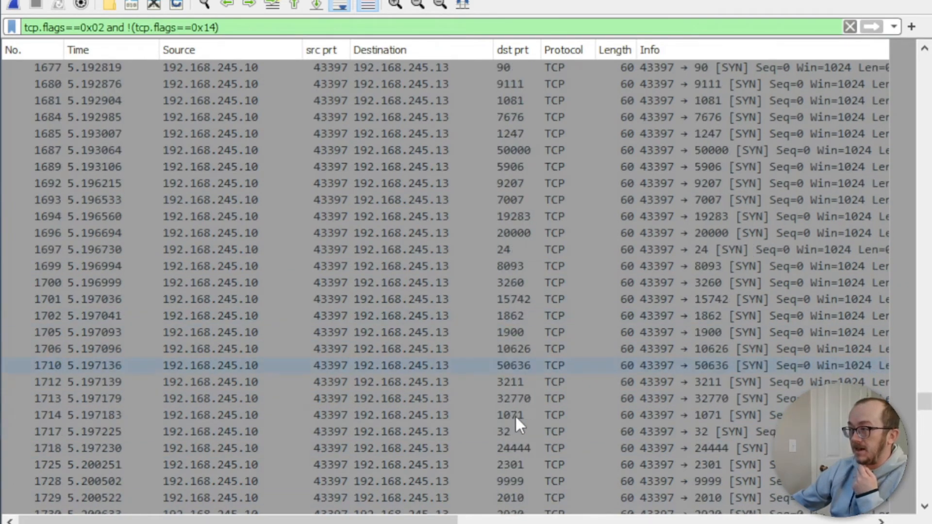
# Step: Scroll through the nmap -sS output listing 14 open ports on 192.168.245.13
pyautogui.scroll(-3, 508, 399)
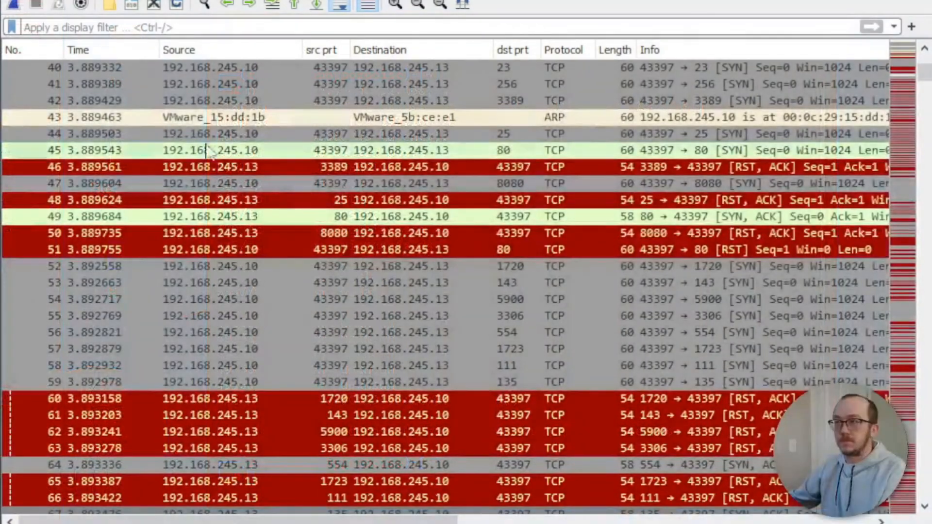
# Step: Enter the display filter tcp.flags==0x12 and tcp.port==135, correcting typos along the way
pyautogui.click(142, 31)
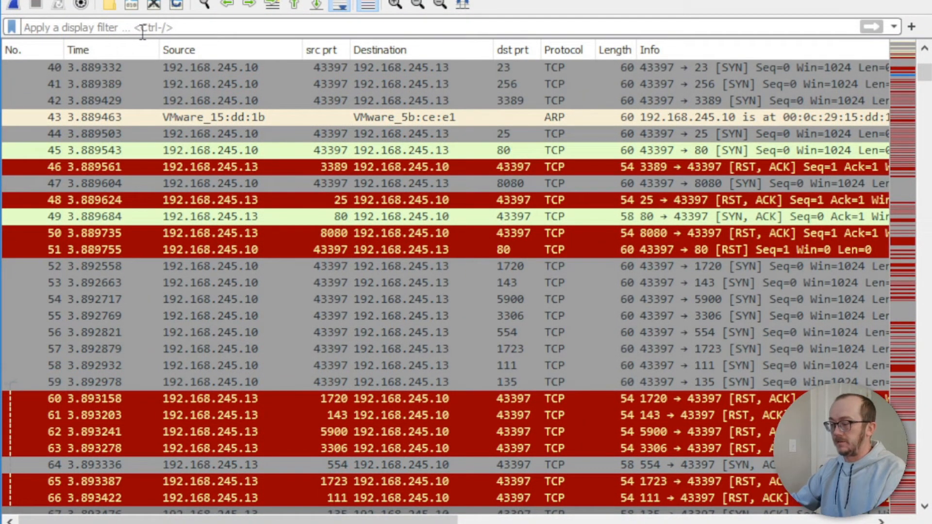
pyautogui.write('tcp.flags')
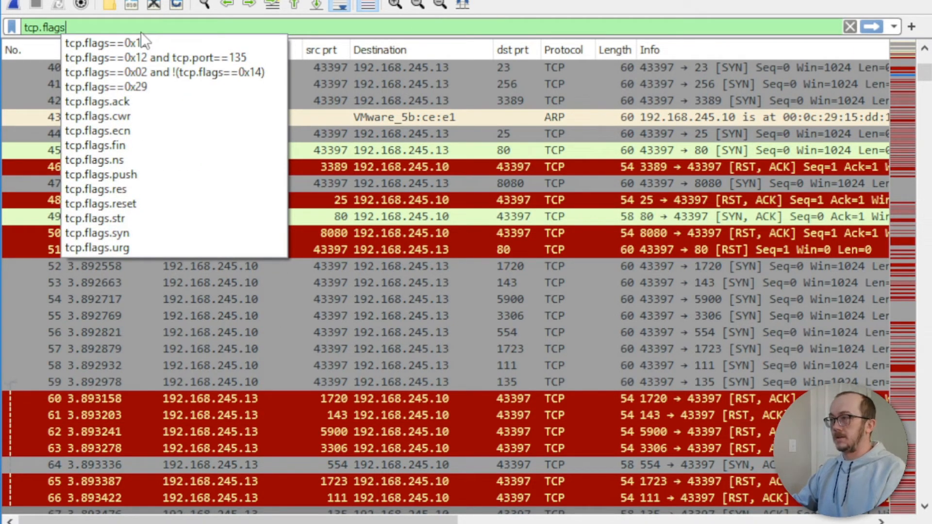
pyautogui.write('==')
pyautogui.press('BackSpace')
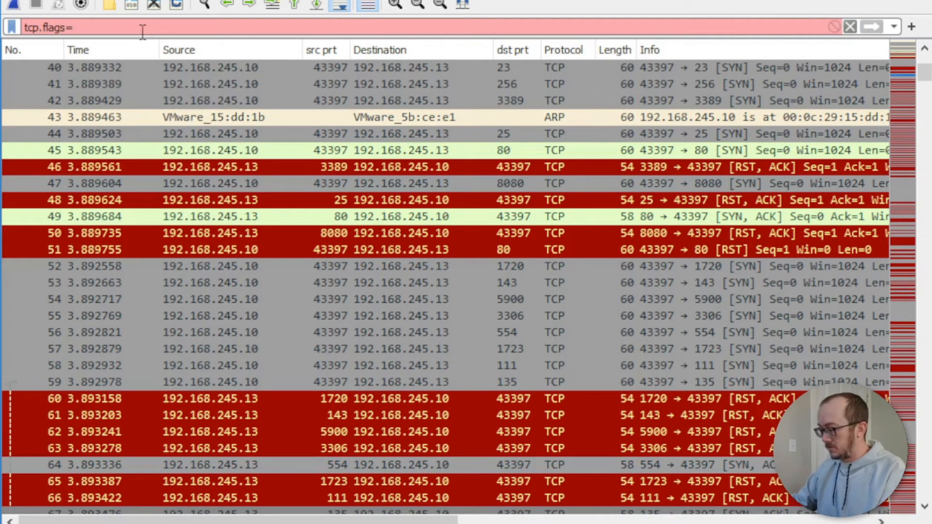
pyautogui.write('=')
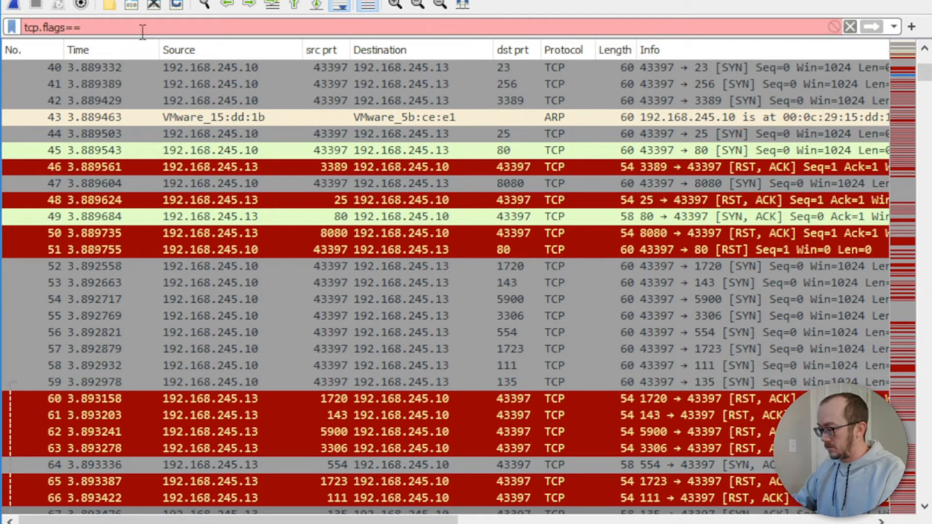
pyautogui.write('0x')
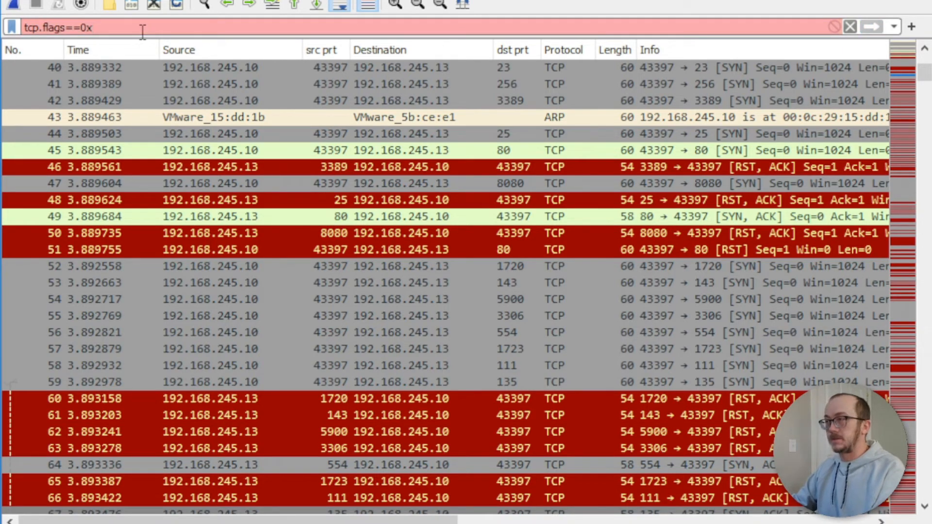
pyautogui.write('12 and tcp.prot')
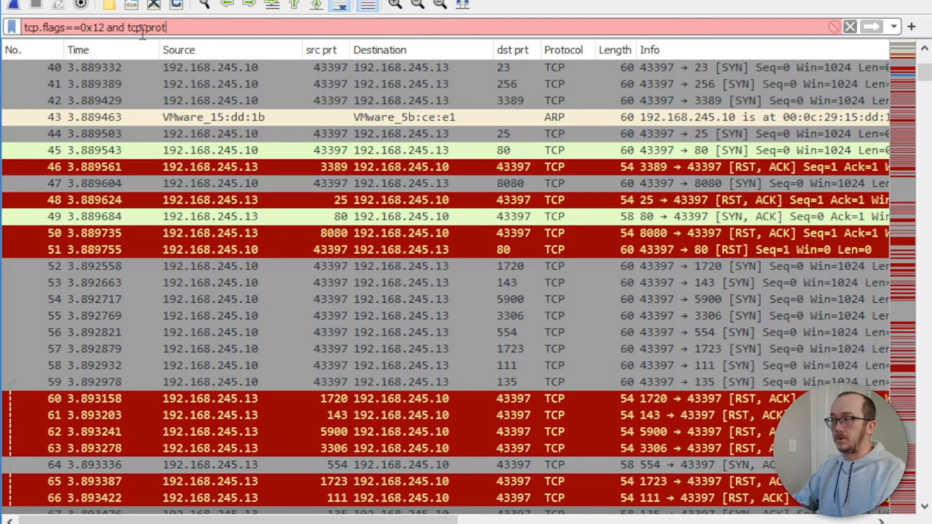
pyautogui.press('BackSpace')
pyautogui.press('BackSpace')
pyautogui.press('BackSpace')
pyautogui.write('ort')
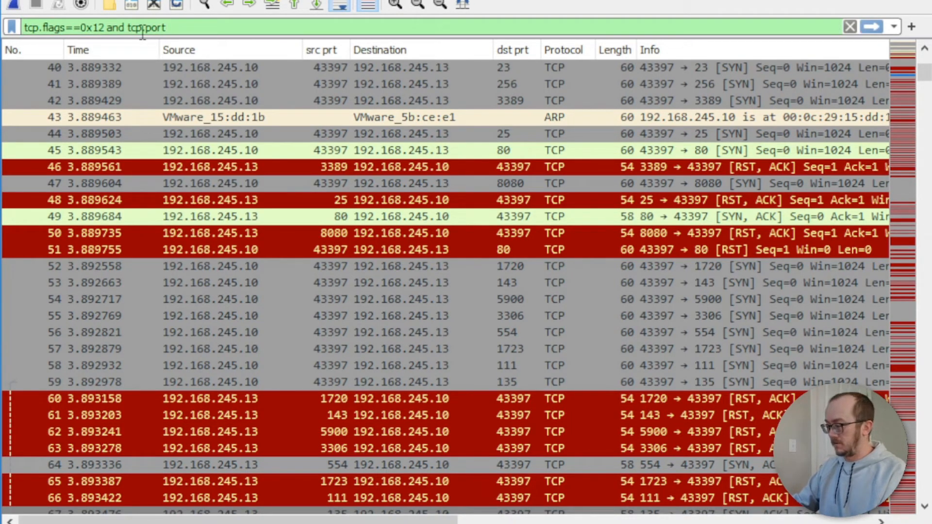
pyautogui.write('==135')
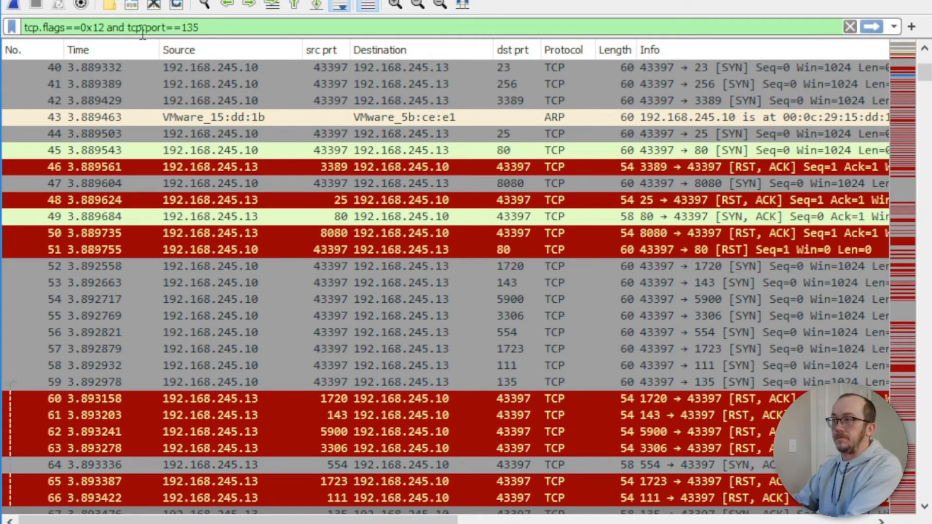
# Step: Apply the filter to show only packet 67, then select its 'and tcp.port==135' part
pyautogui.press('Return')
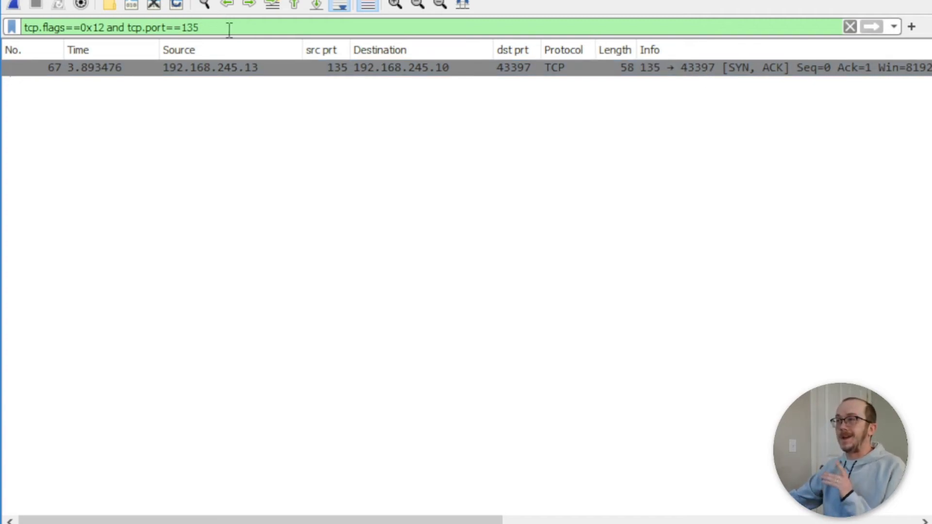
pyautogui.moveTo(222, 28); pyautogui.dragTo(108, 28)
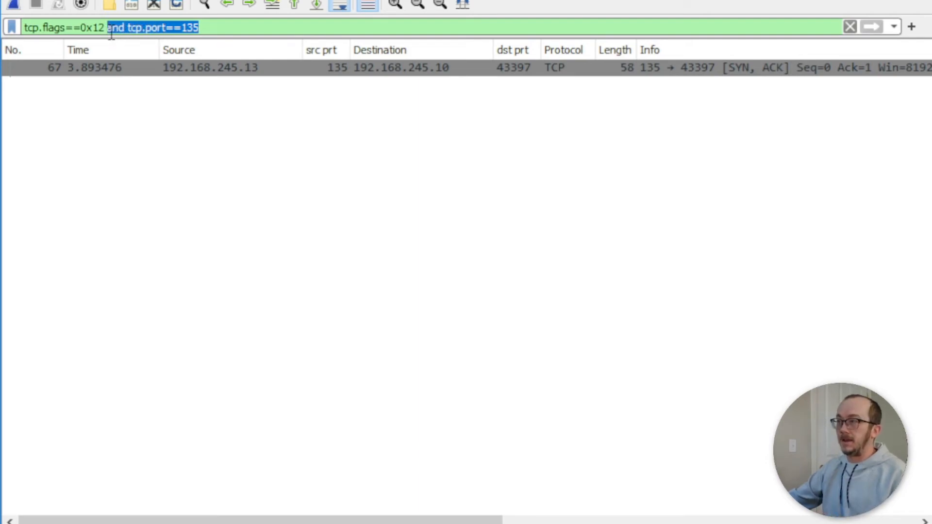
# Step: Trim the filter to tcp.flags==0x12 and sort the 16 SYN/ACK replies by source port
pyautogui.press('BackSpace')
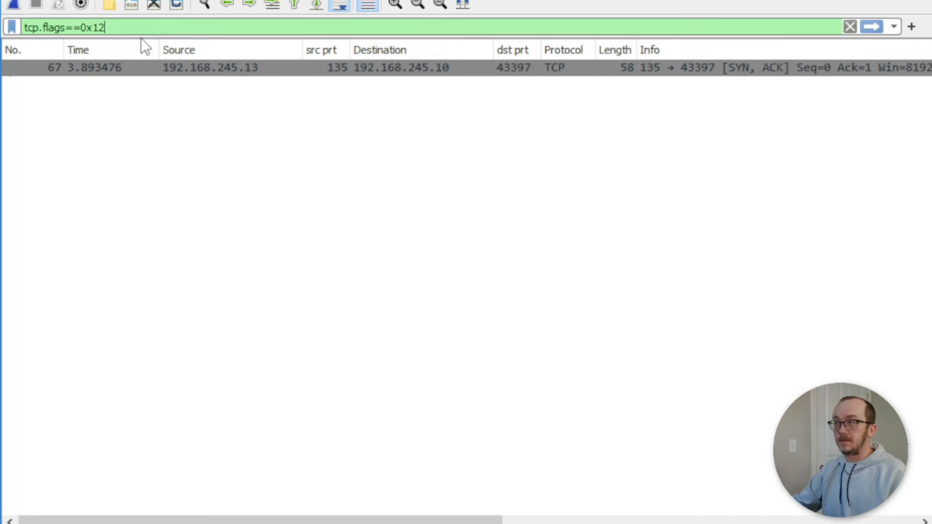
pyautogui.press('Return')
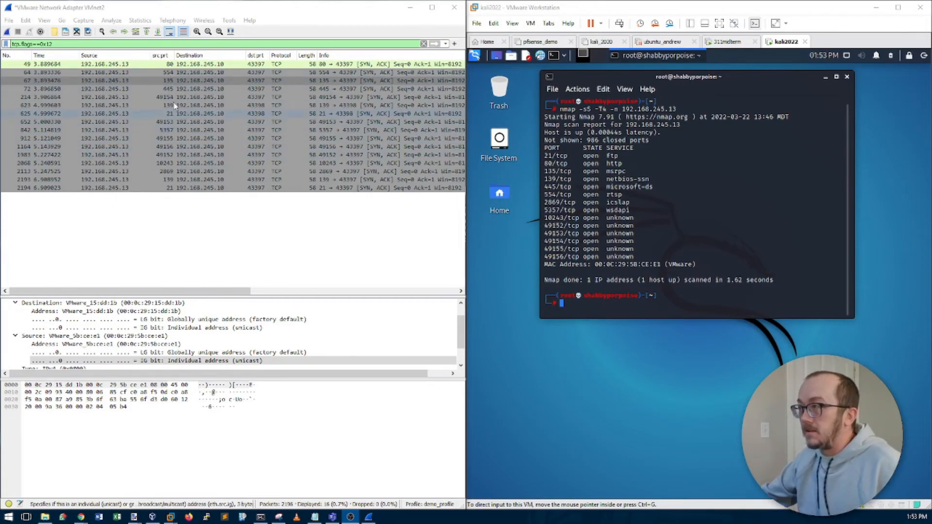
pyautogui.click(160, 55)
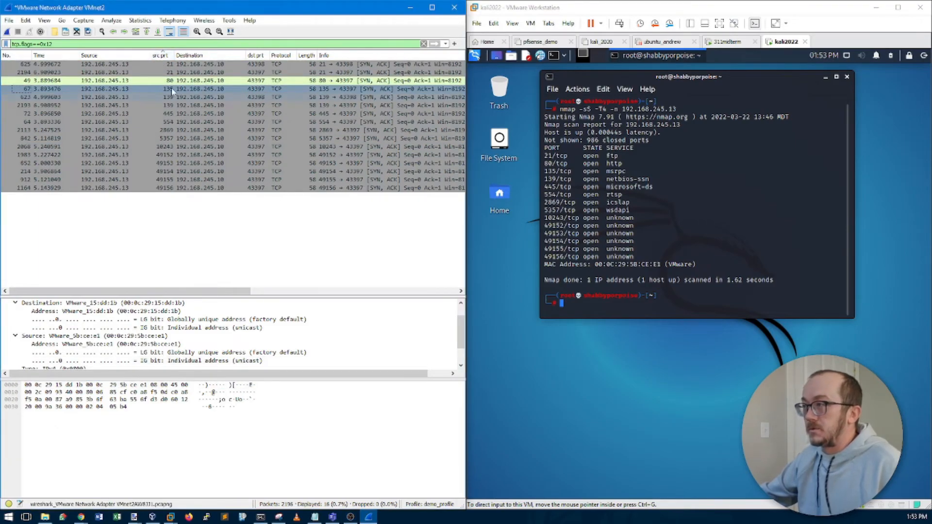
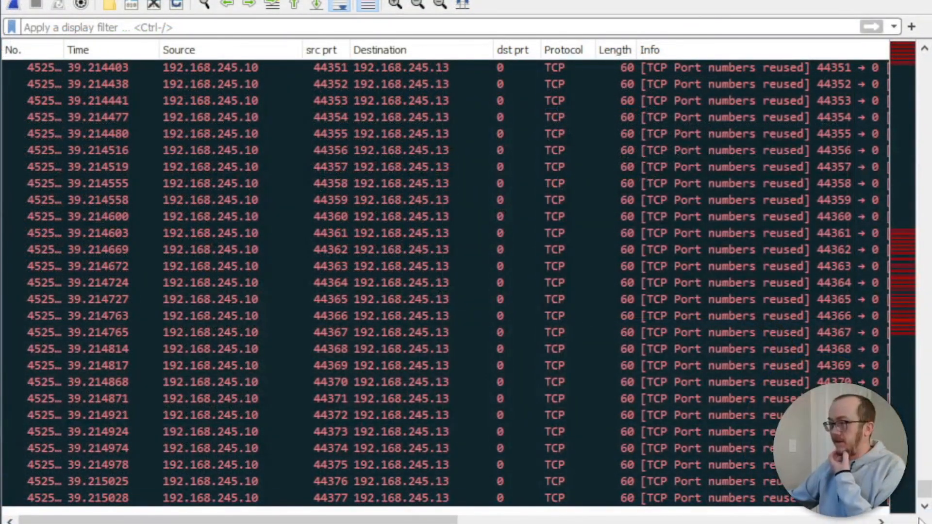
# Step: Scroll the unfiltered packet list to packets 7250–7350 to show the SYN probes and RST/ACK replies
pyautogui.moveTo(927, 490); pyautogui.dragTo(928, 68)
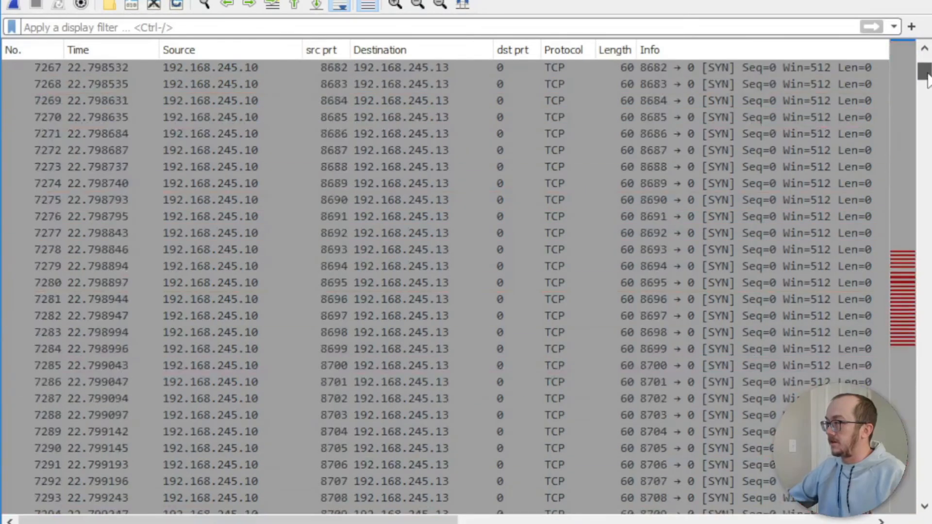
pyautogui.scroll(6, 524, 224)
pyautogui.scroll(-1, 524, 225)
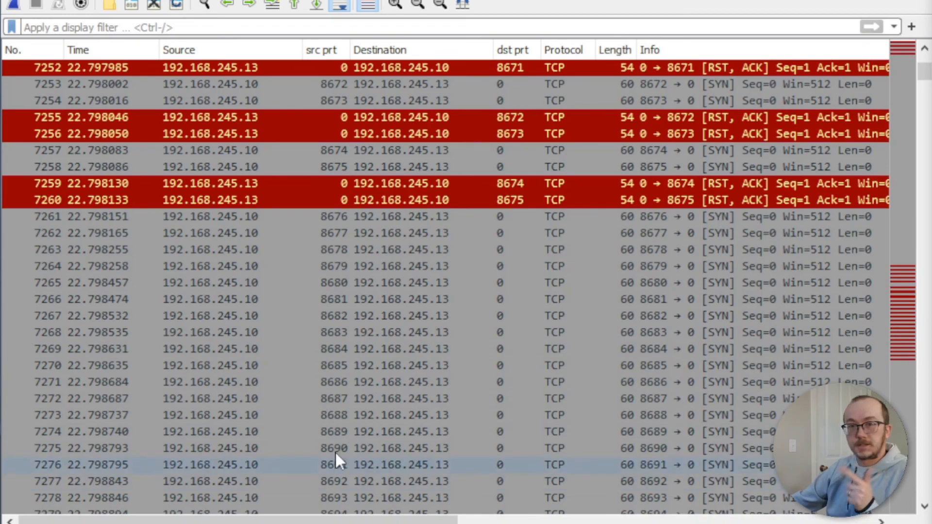
pyautogui.scroll(-20, 341, 400)
pyautogui.scroll(-5, 341, 402)
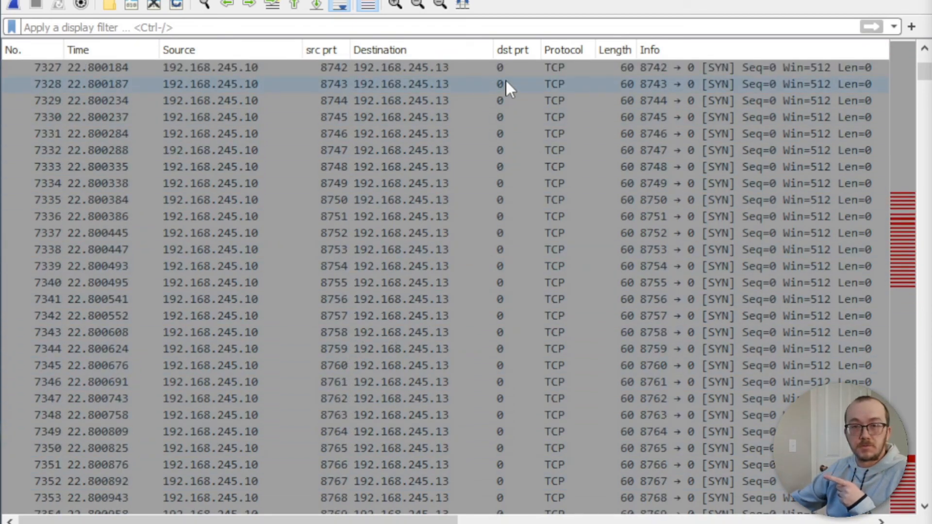